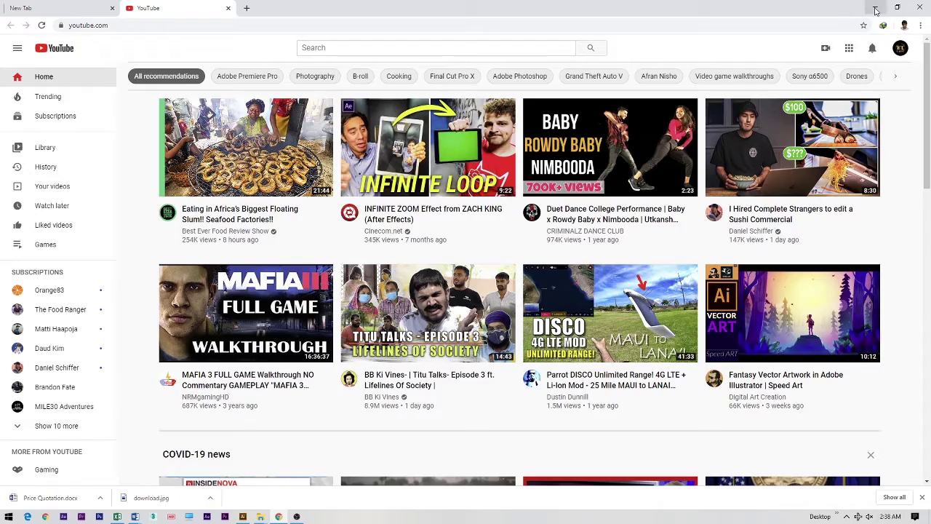
# - Switch to Adobe Illustrator and create a new one-artboard A4 document in landscape orientation
pyautogui.click(875, 6)
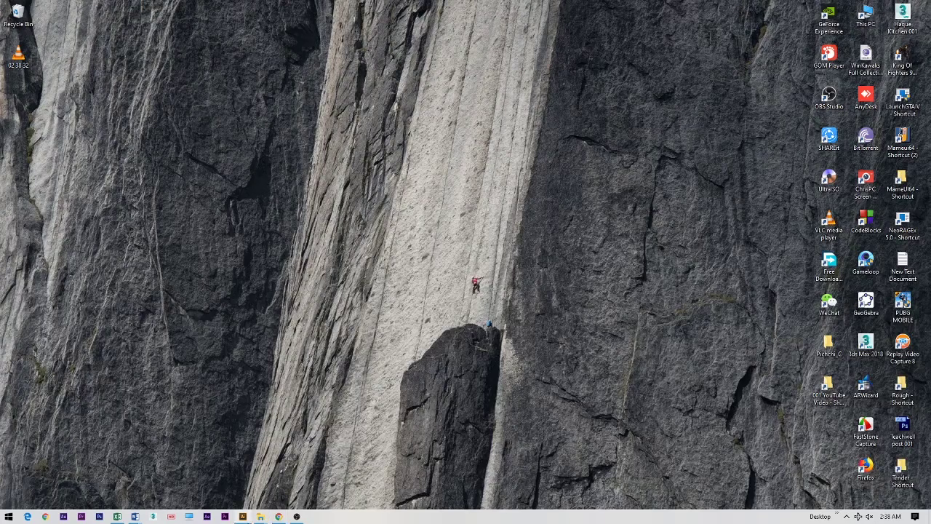
pyautogui.moveTo(242, 520)
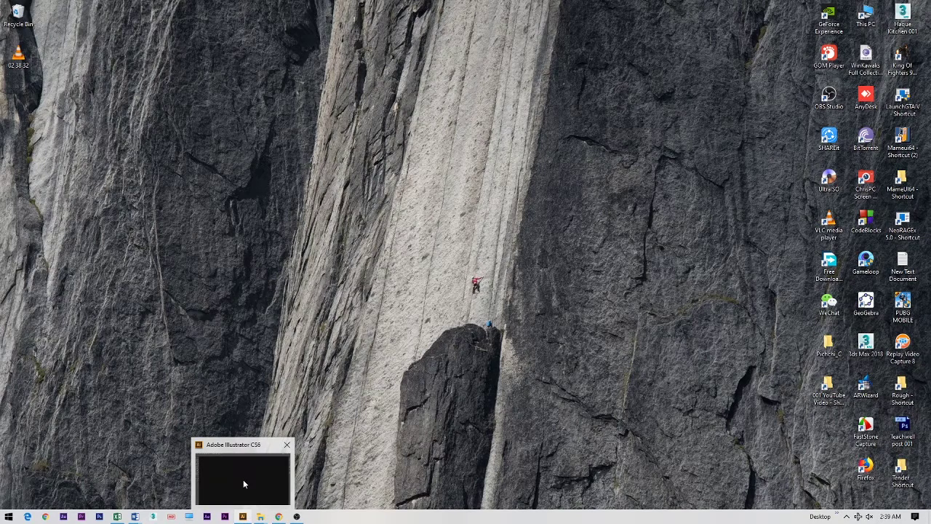
pyautogui.click(243, 483)
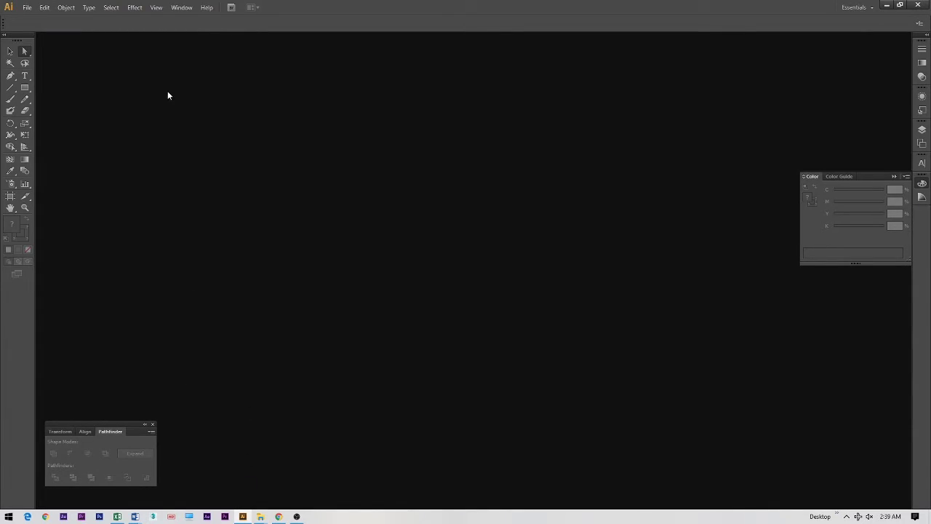
pyautogui.click(27, 7)
pyautogui.click(46, 20)
pyautogui.click(540, 254)
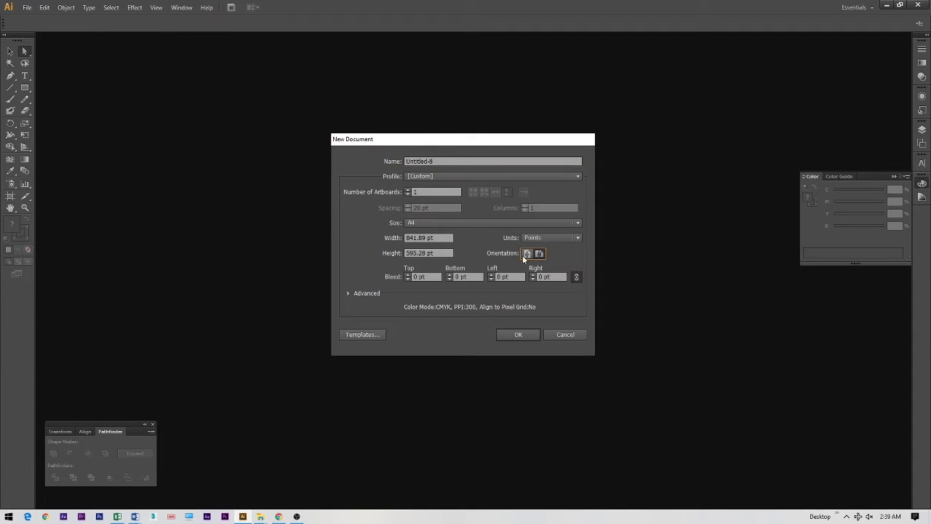
pyautogui.click(518, 334)
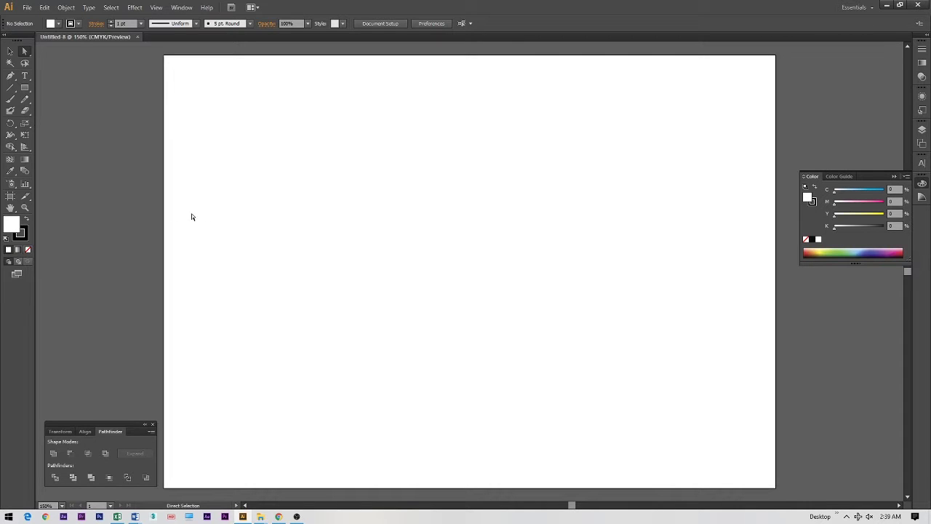
pyautogui.hotkey('ctrl', '-')
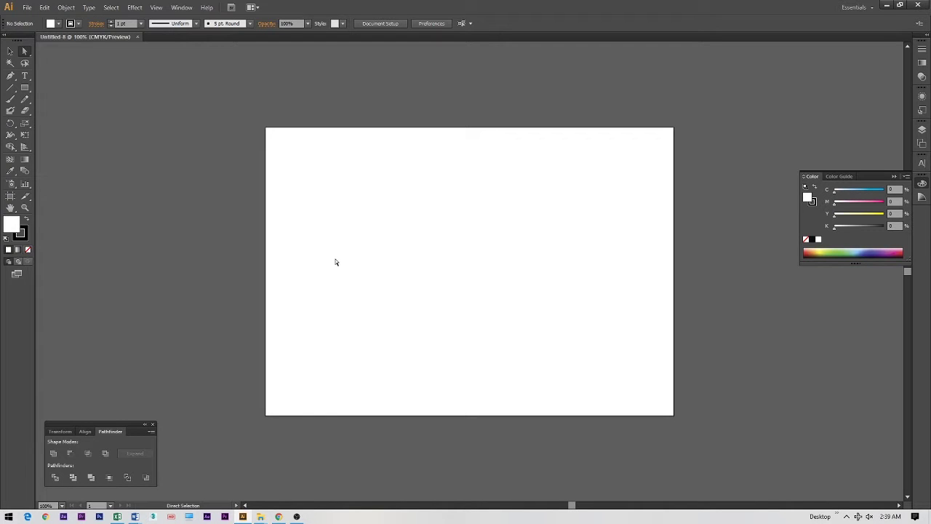
# - Switch to Chrome and search Google Images for "illustrator logo" in a new tab
pyautogui.click(280, 517)
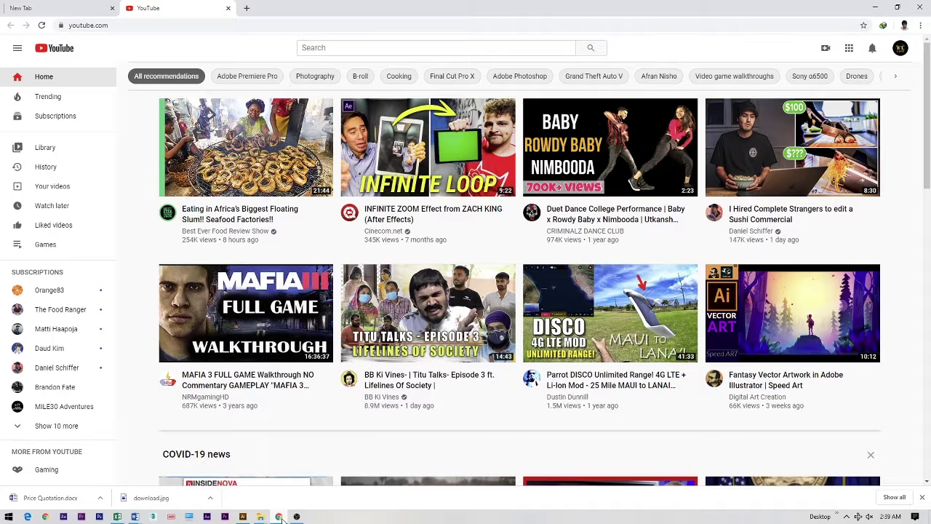
pyautogui.click(247, 9)
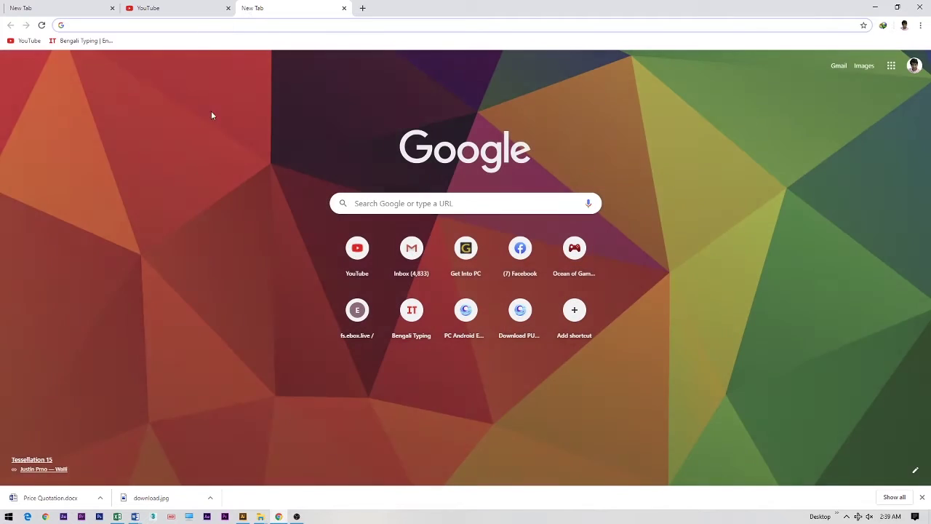
pyautogui.write('illustrator logo')
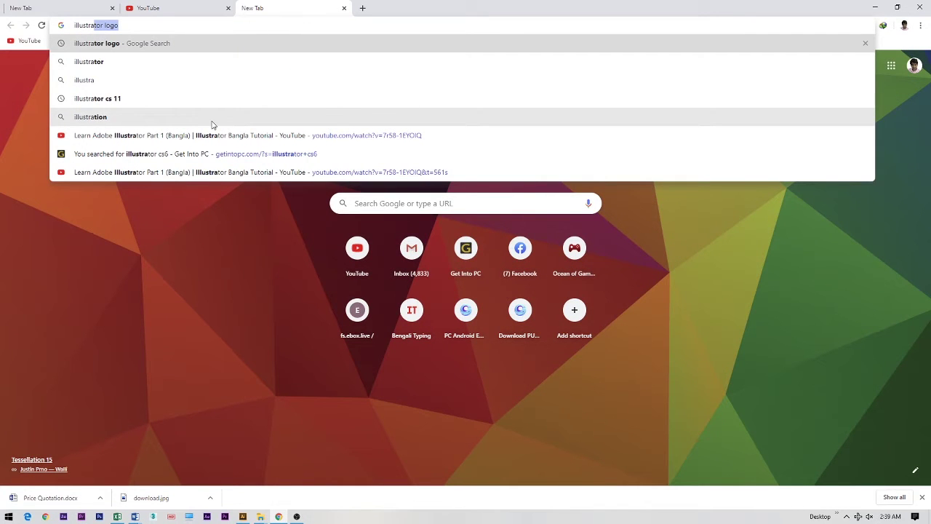
pyautogui.press('Return')
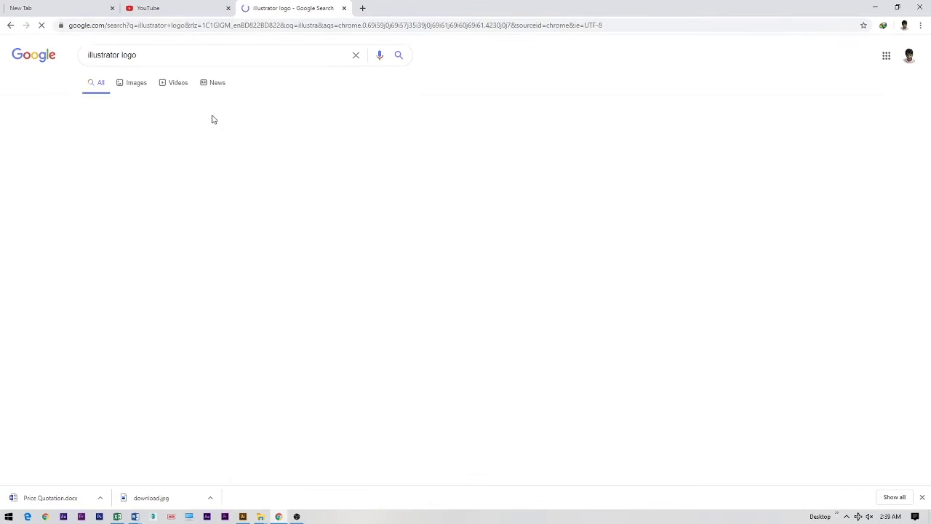
pyautogui.click(133, 84)
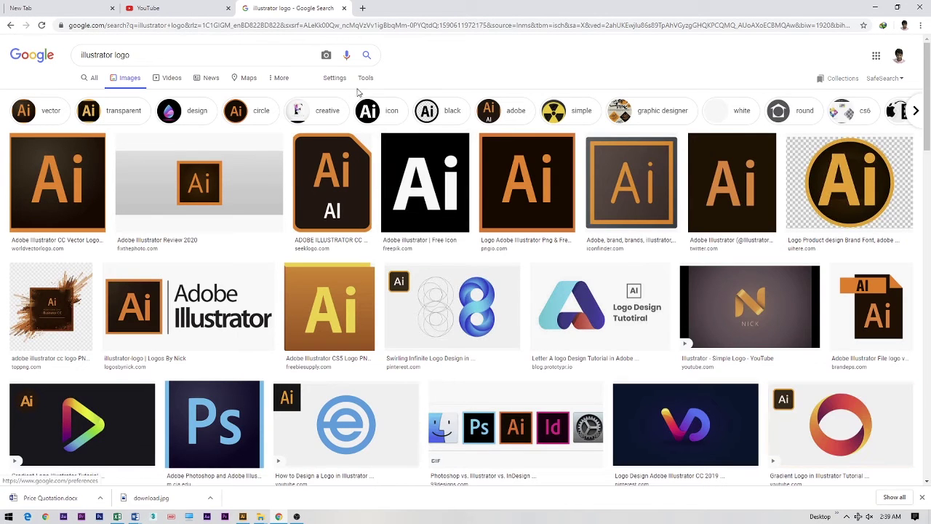
# - Filter the image results to the Large size
pyautogui.click(334, 80)
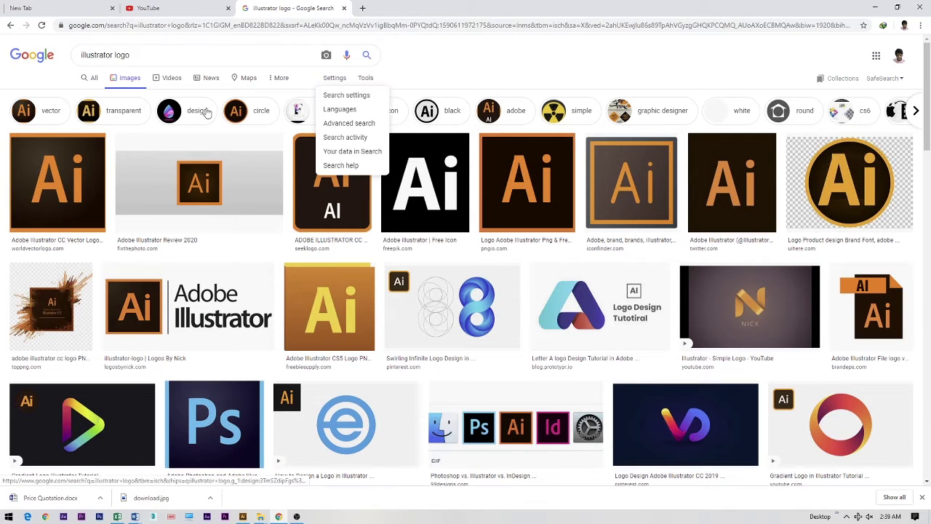
pyautogui.click(366, 82)
pyautogui.click(91, 96)
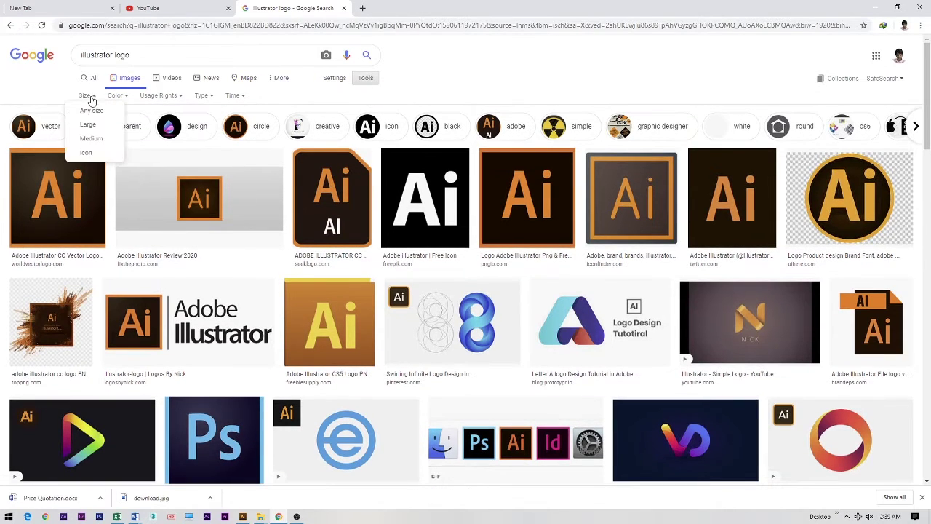
pyautogui.click(87, 125)
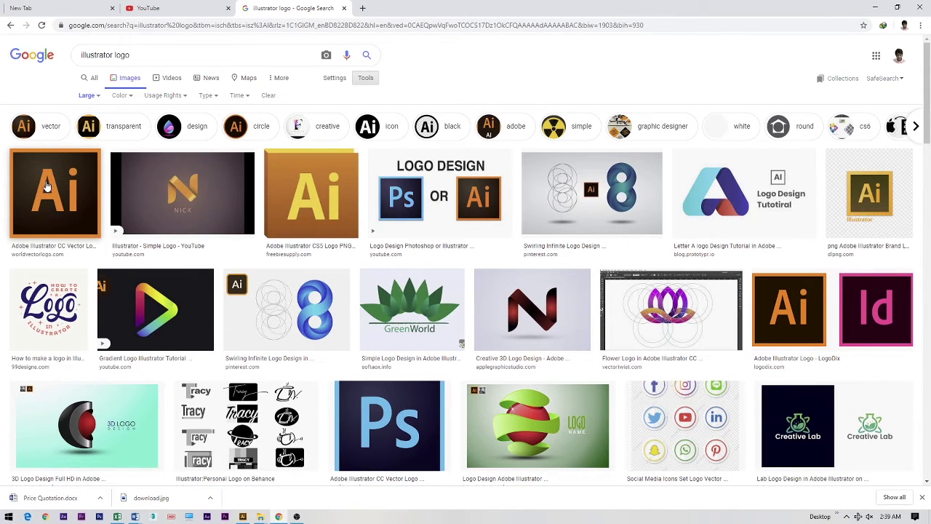
# - Open the first Adobe Illustrator CC logo result and save its image to the Desktop as adobe-illustrator-cc
pyautogui.click(50, 187)
pyautogui.rightClick(643, 171)
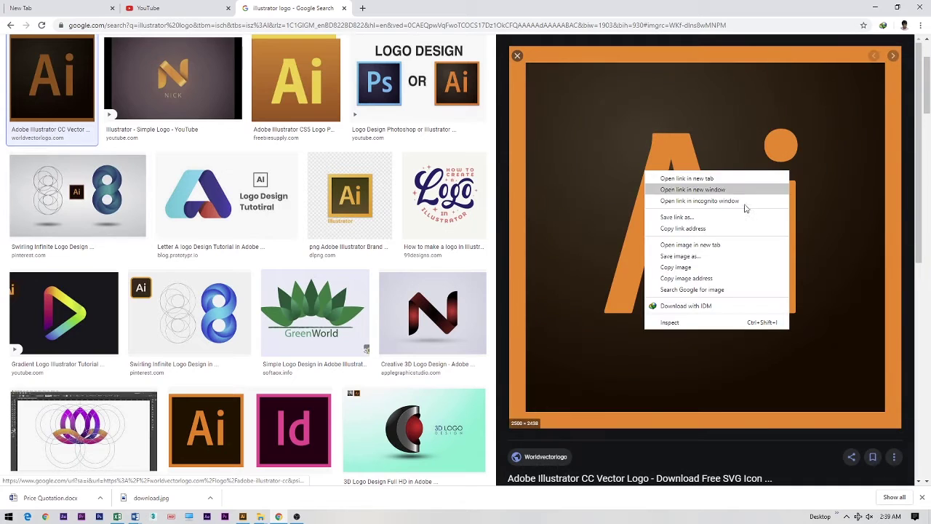
pyautogui.click(703, 262)
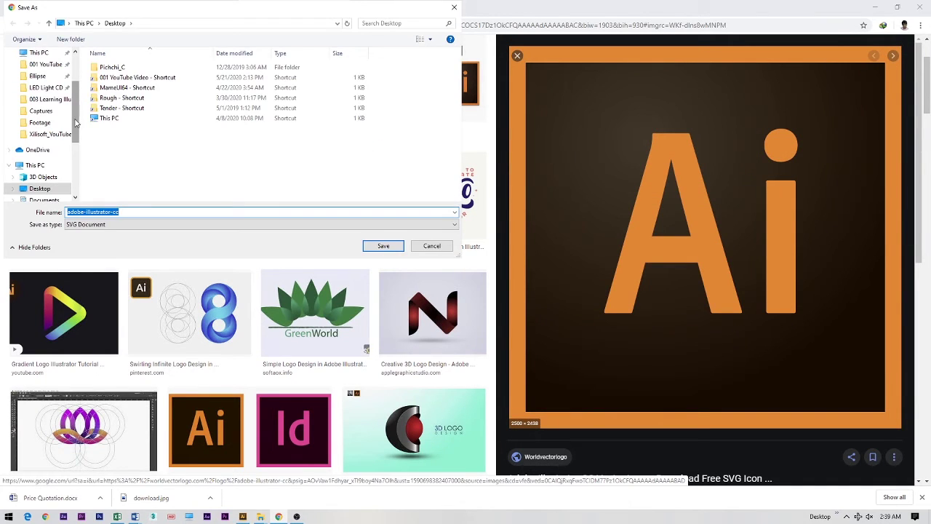
pyautogui.scroll(3, 75, 124)
pyautogui.click(44, 76)
pyautogui.click(384, 246)
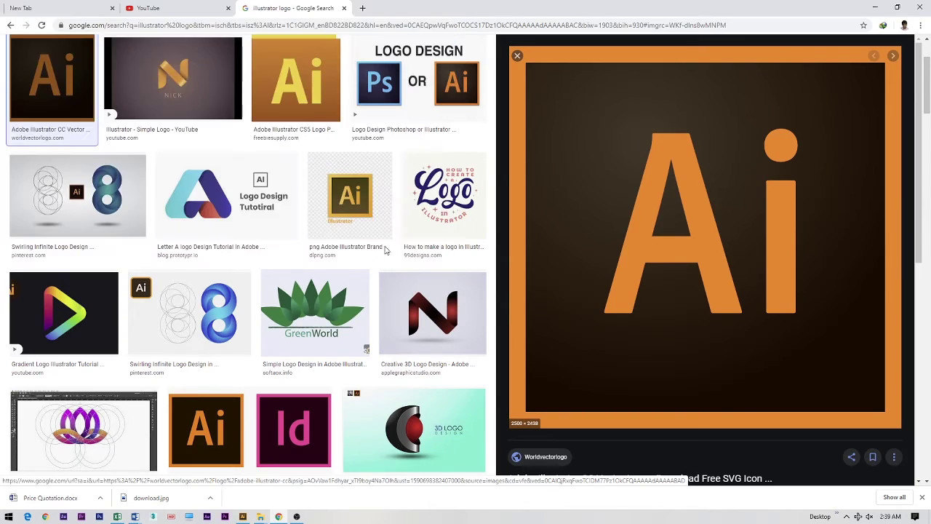
# - Place the adobe-illustrator-logo image from the desktop into the Illustrator document and scale it down proportionally to about 379 pt square
pyautogui.click(873, 7)
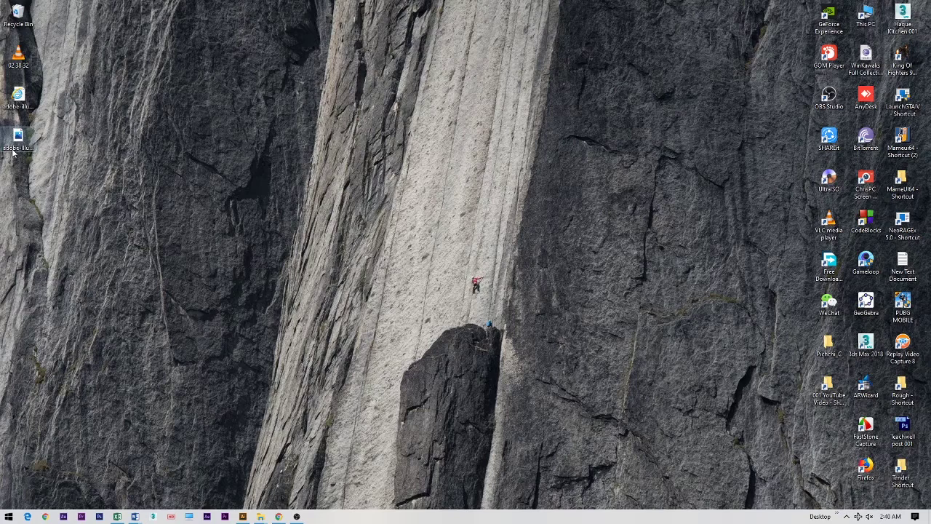
pyautogui.moveTo(18, 140); pyautogui.dragTo(333, 216)
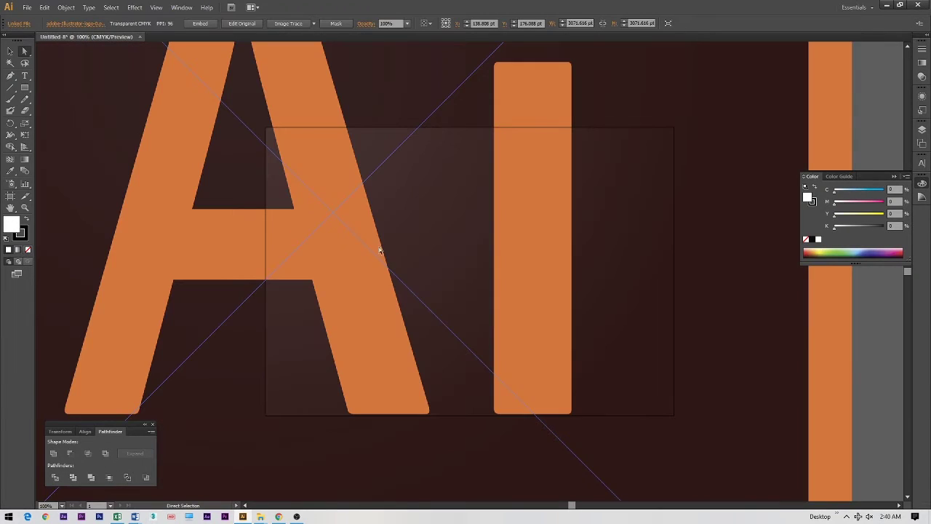
pyautogui.hotkey('ctrl', '-')
pyautogui.hotkey('ctrl', '-')
pyautogui.hotkey('ctrl', '-')
pyautogui.hotkey('ctrl', '-')
pyautogui.hotkey('ctrl', '-')
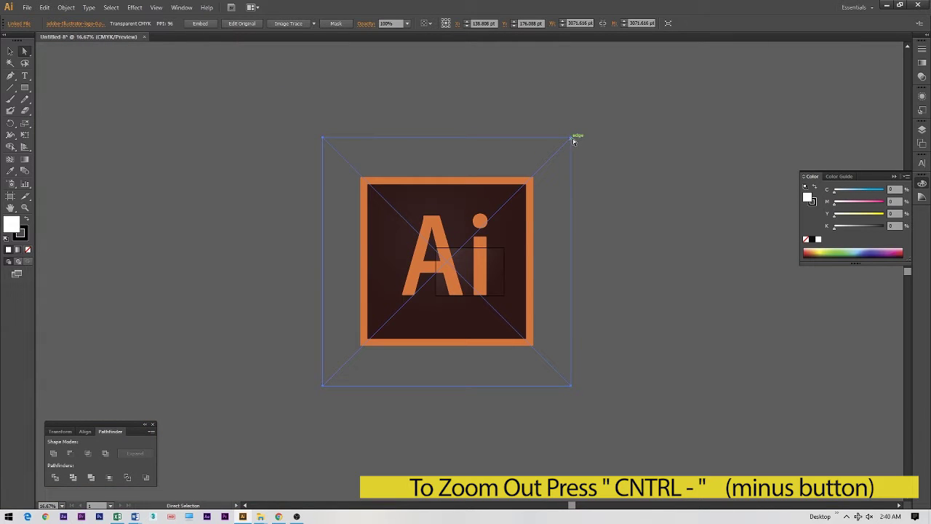
pyautogui.press('v')
pyautogui.moveTo(572, 138); pyautogui.dragTo(454, 274)
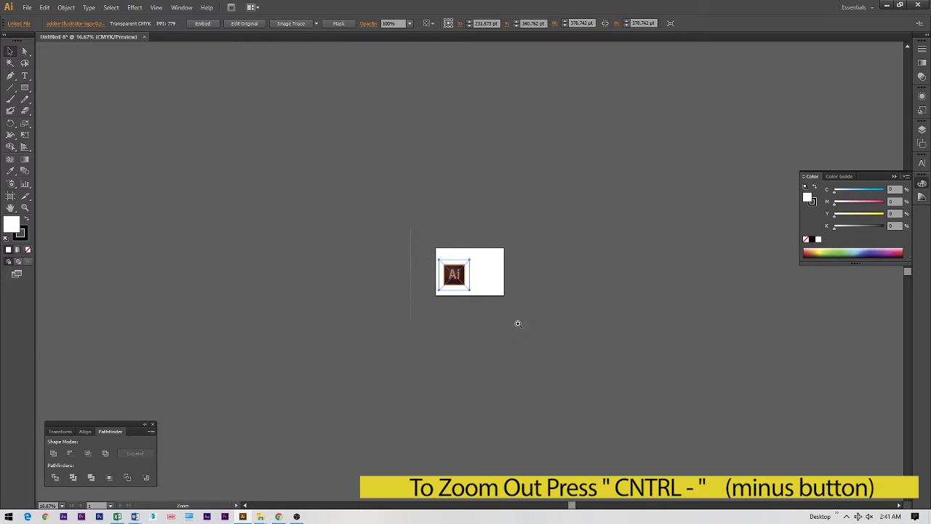
# - Shrink the logo further about its centre and position it in the upper-left area of the artboard
pyautogui.moveTo(518, 323); pyautogui.dragTo(518, 324)
pyautogui.scroll(-1, 439, 269)
pyautogui.moveTo(429, 250); pyautogui.dragTo(429, 230)
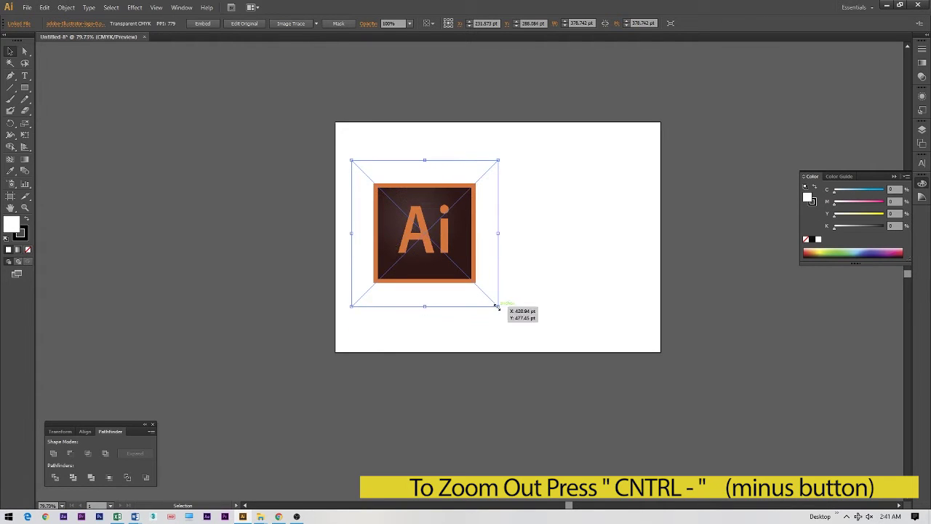
pyautogui.moveTo(497, 306); pyautogui.dragTo(476, 284)
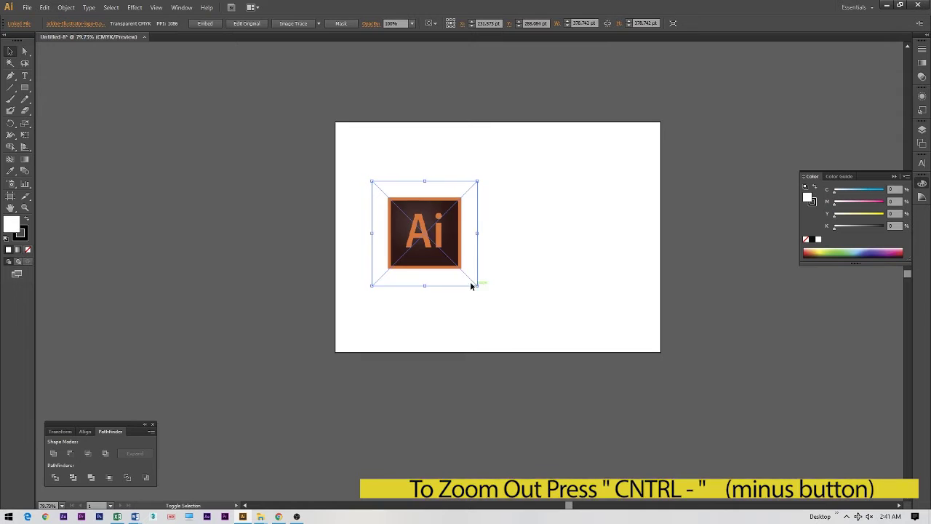
pyautogui.moveTo(433, 240); pyautogui.dragTo(417, 214)
pyautogui.click(519, 208)
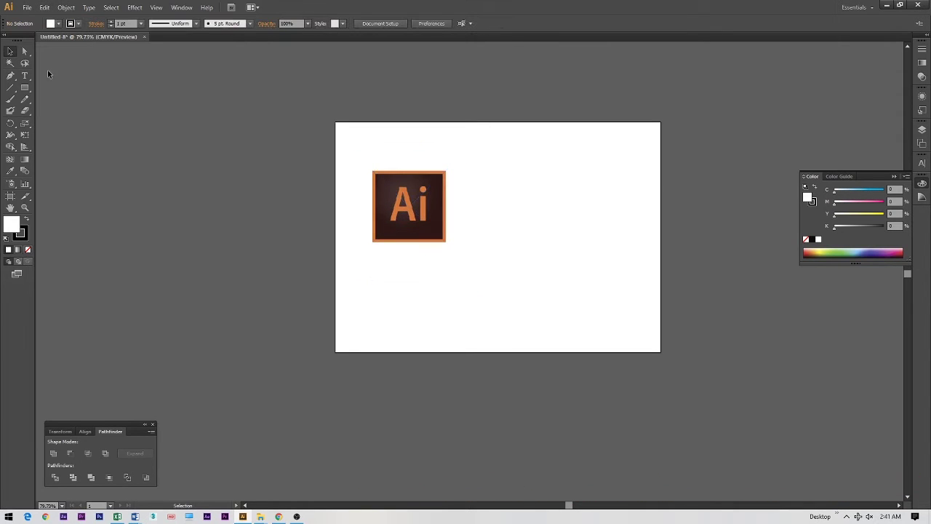
# - Add the placeholder text "asfasfasf" beside the logo and scale it up to about 89 pt
pyautogui.press('t')
pyautogui.click(510, 156)
pyautogui.write('sdsdsd')
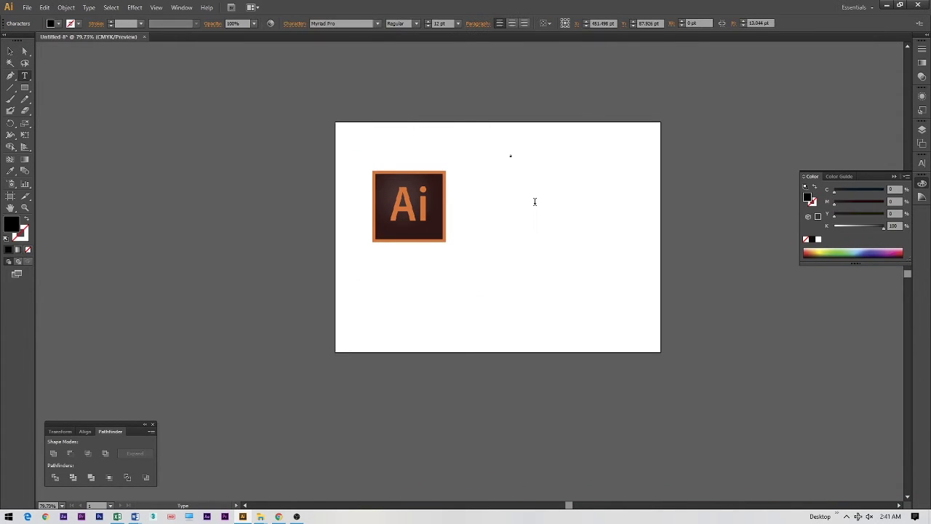
pyautogui.press('Escape')
pyautogui.moveTo(526, 159); pyautogui.dragTo(631, 241)
pyautogui.moveTo(551, 181); pyautogui.dragTo(526, 196)
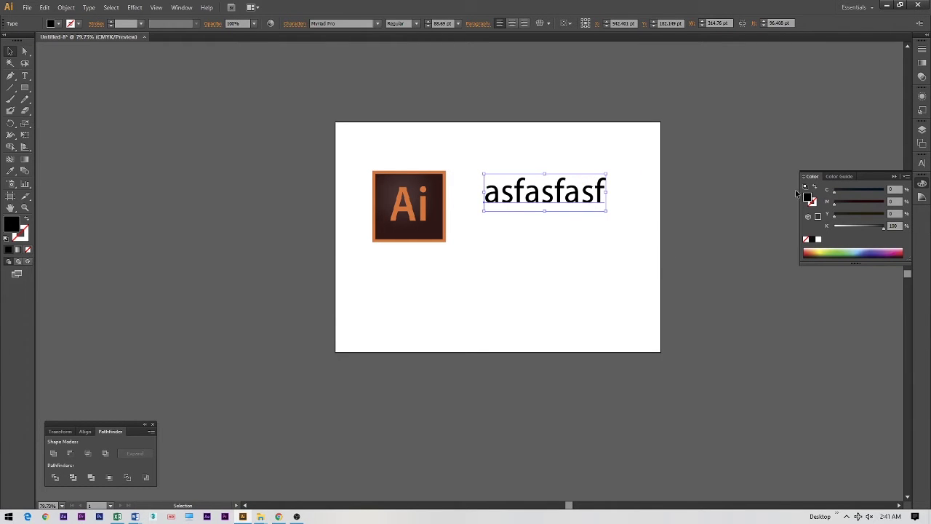
# - Copy the placeholder text object and launch the BijoyBayanno Bengali keyboard app
pyautogui.hotkey('ctrl', 'c')
pyautogui.click(9, 516)
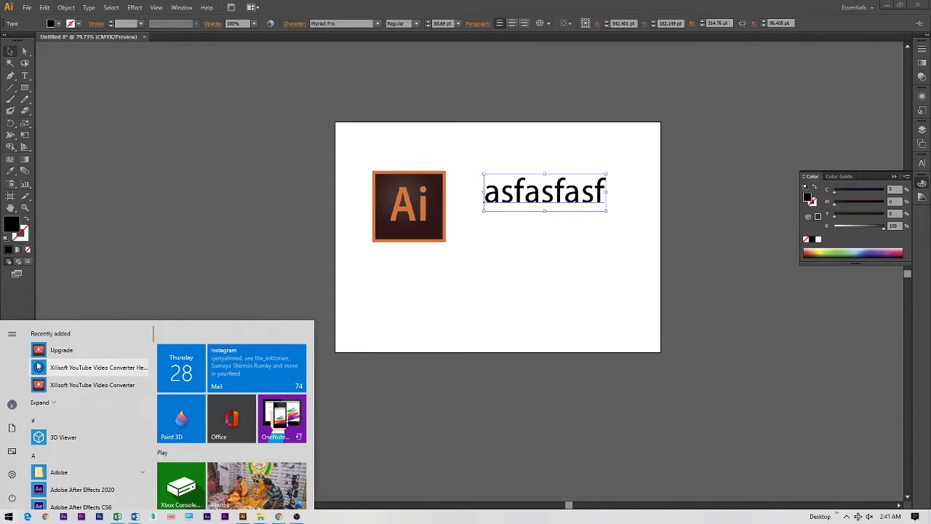
pyautogui.write('bi')
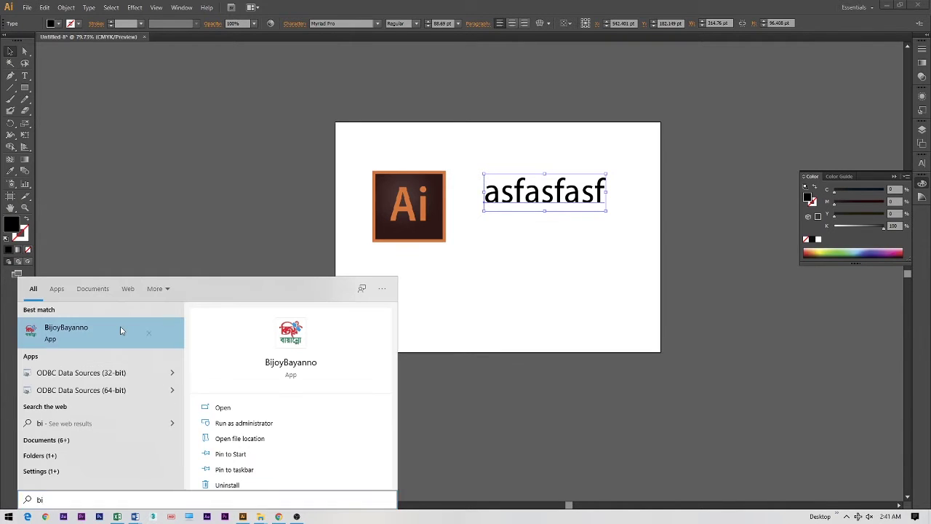
pyautogui.click(121, 331)
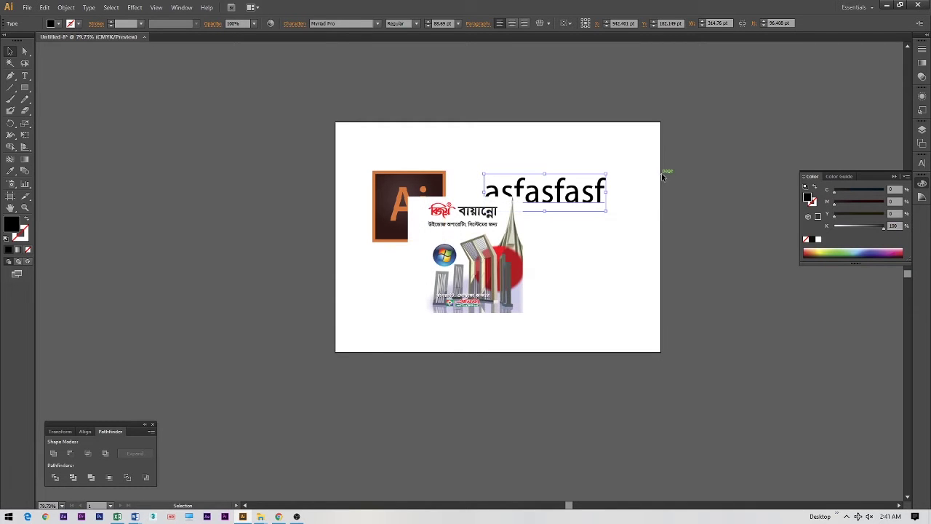
# - Set the placeholder text's font to SutonnyMJ Regular and switch the keyboard layout to Bijoy Classic
pyautogui.press('ctrl')
pyautogui.hotkey('ctrl', 't')
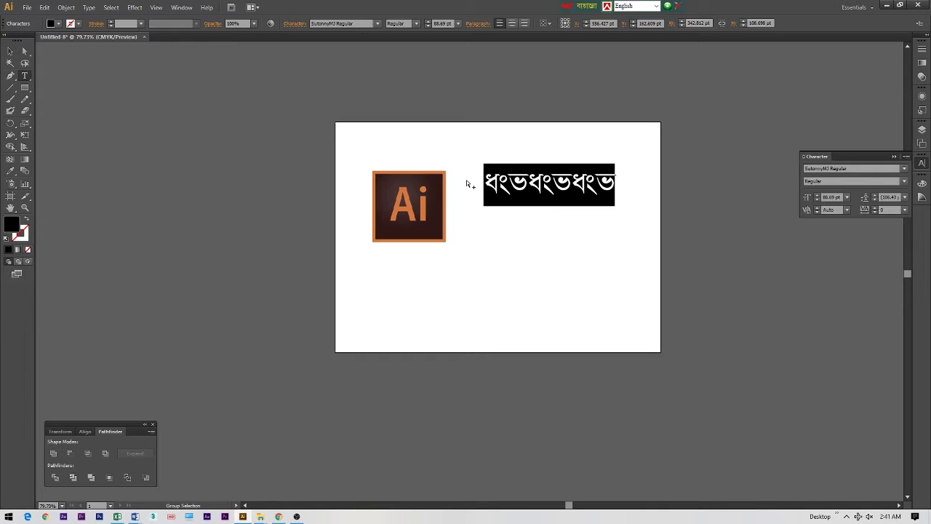
pyautogui.hotkey('ctrl', 'alt', 'b')
# - Replace the placeholder text with the Bengali word "ইলাস্ট্রেটর"
pyautogui.write('gd')
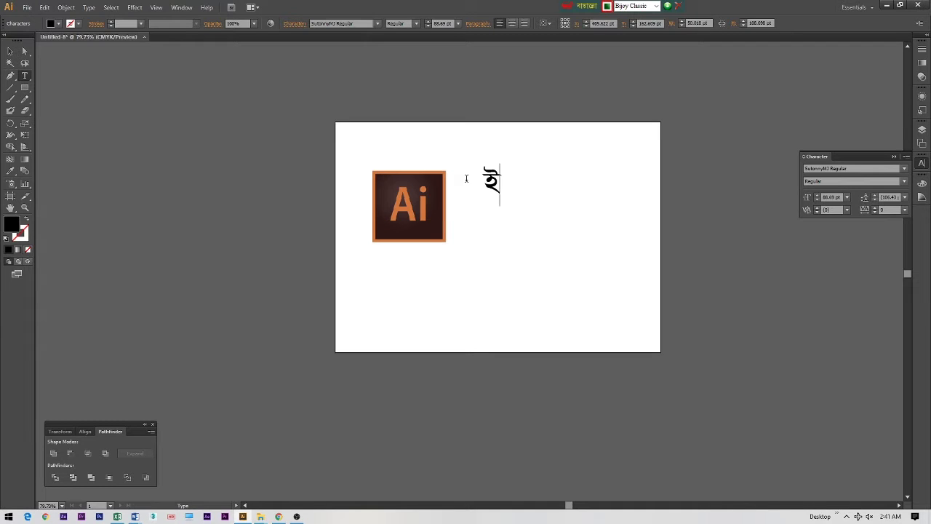
pyautogui.write('Vfngt')
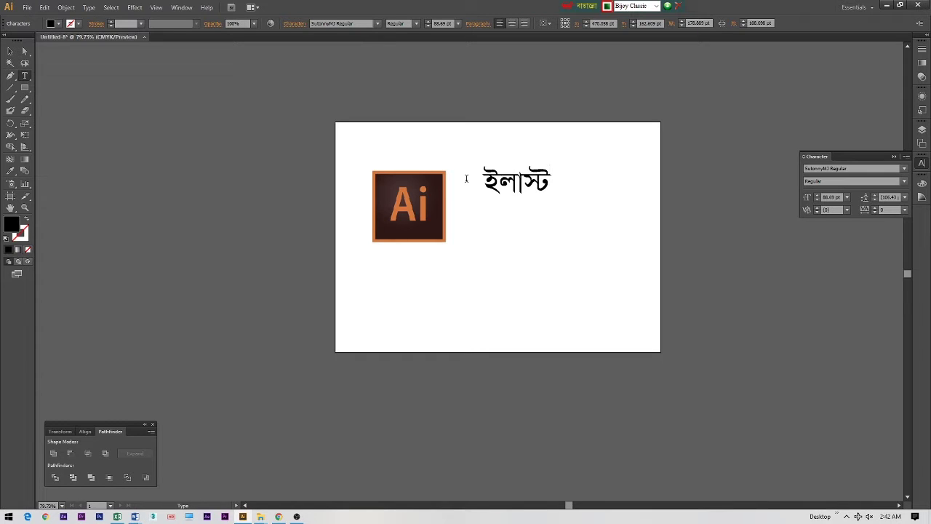
pyautogui.press('BackSpace')
pyautogui.press('BackSpace')
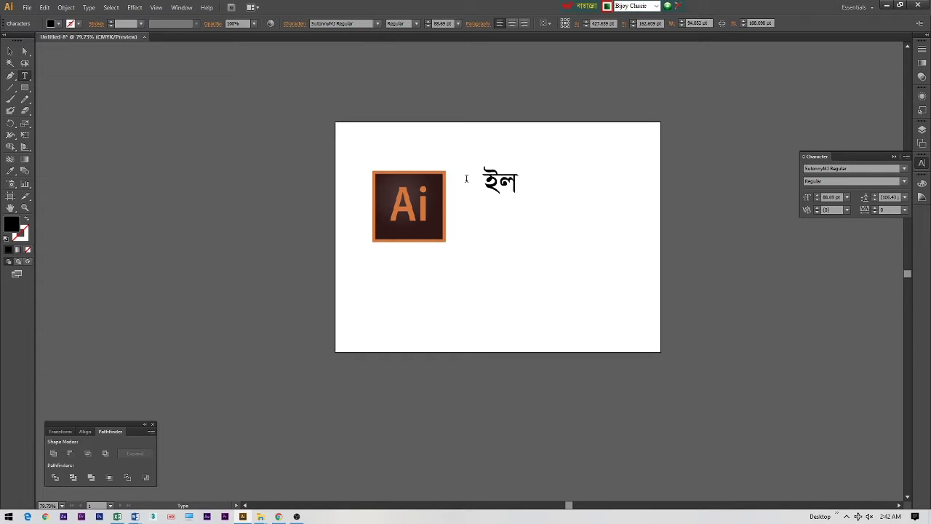
pyautogui.write('fcngtz')
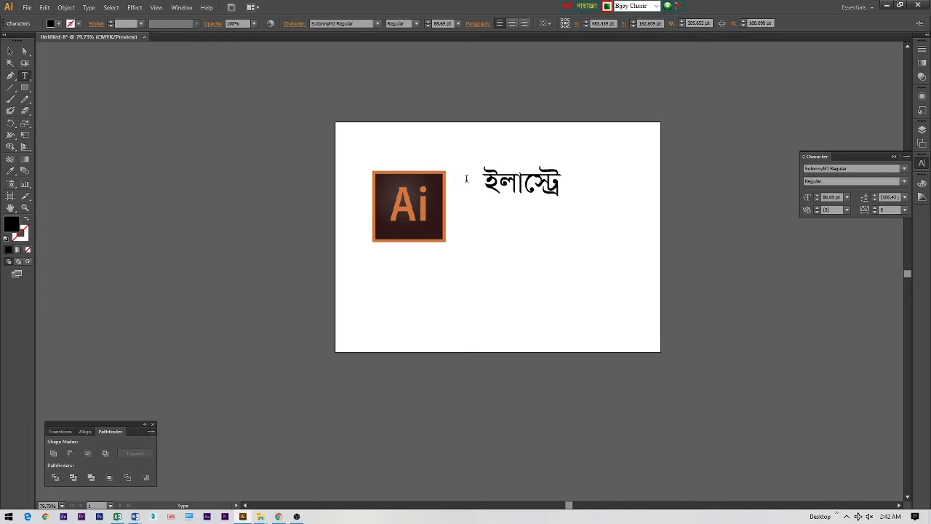
pyautogui.write('tv')
pyautogui.press('Escape')
# - Duplicate the Bengali title directly below itself and change the copy's text to "বাংলা টিউটোরিয়াল"
pyautogui.moveTo(546, 188); pyautogui.dragTo(448, 216)
pyautogui.click(582, 240)
pyautogui.doubleClick(580, 218)
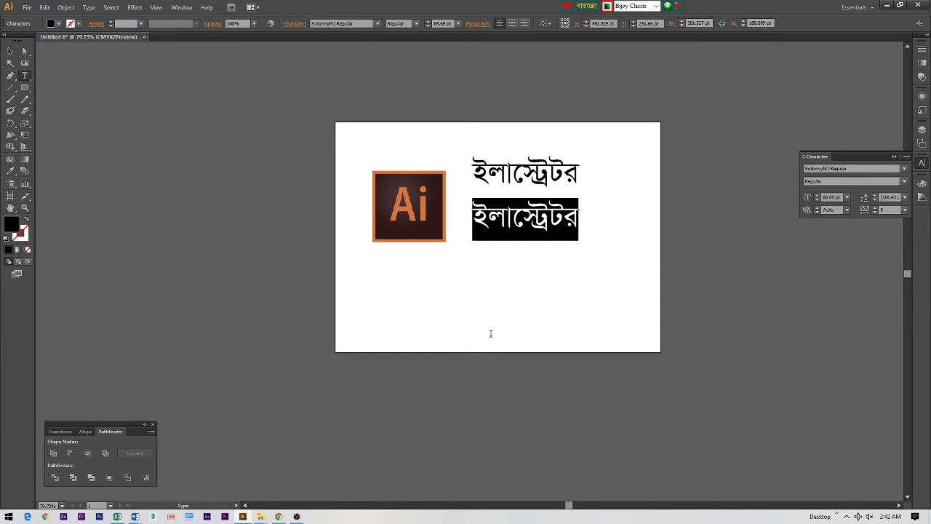
pyautogui.write('বা')
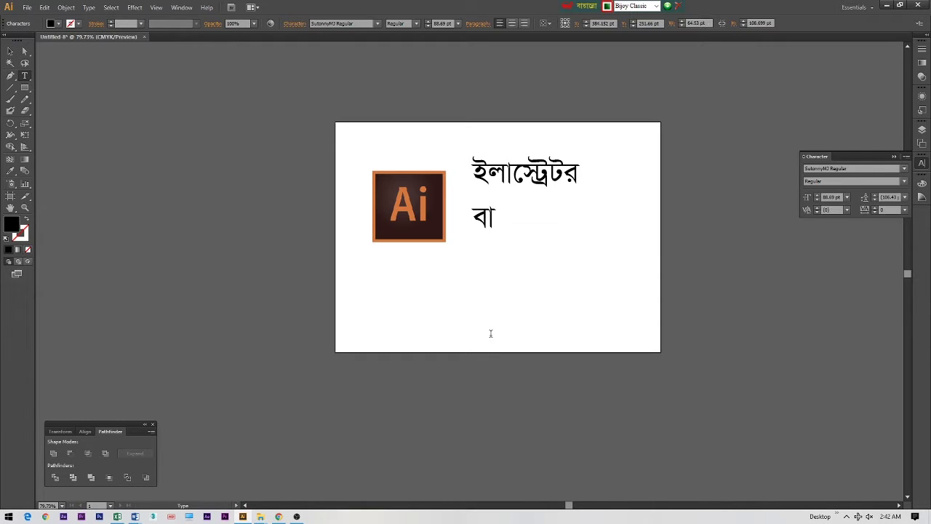
pyautogui.write('ংলা টি')
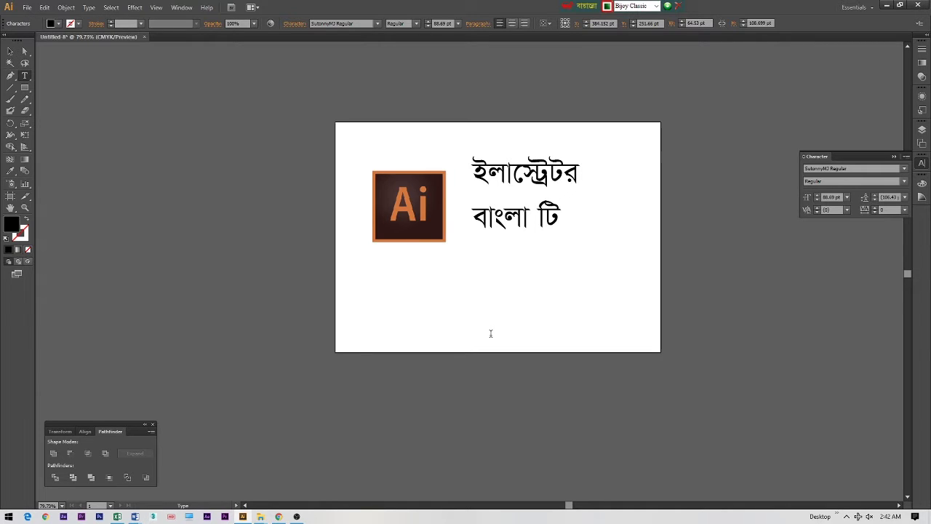
pyautogui.write('উে')
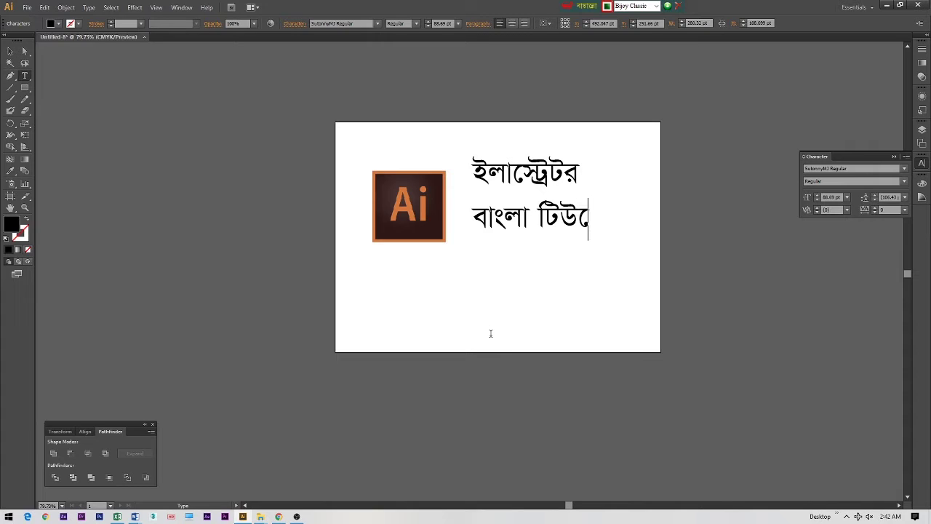
pyautogui.write('টারি')
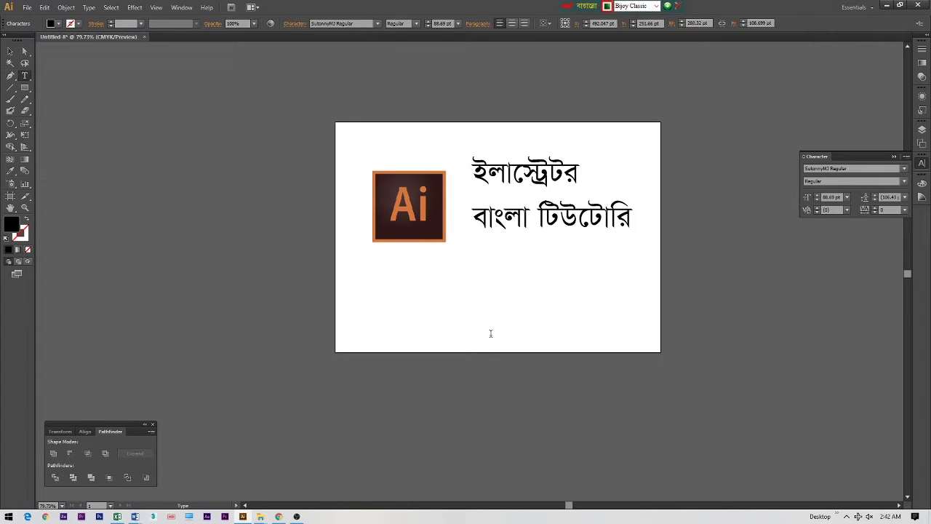
pyautogui.write('য়াল')
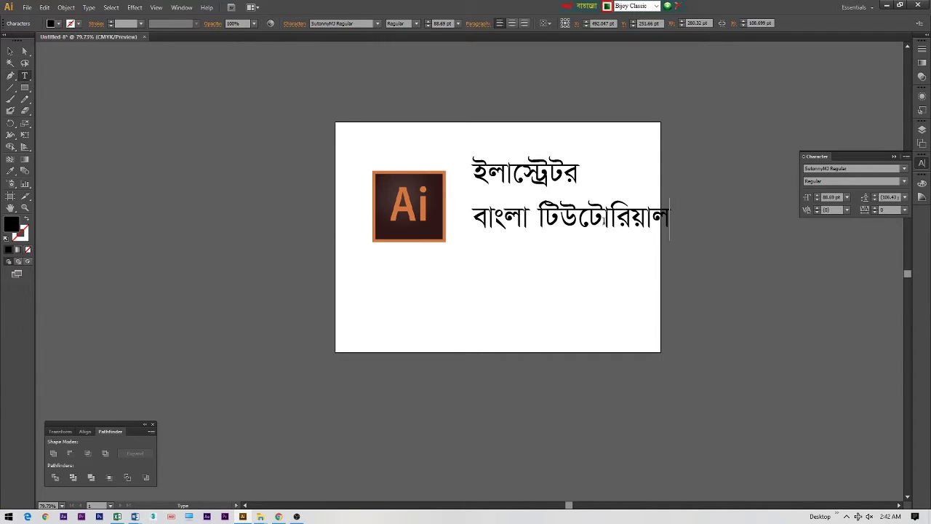
pyautogui.press('Escape')
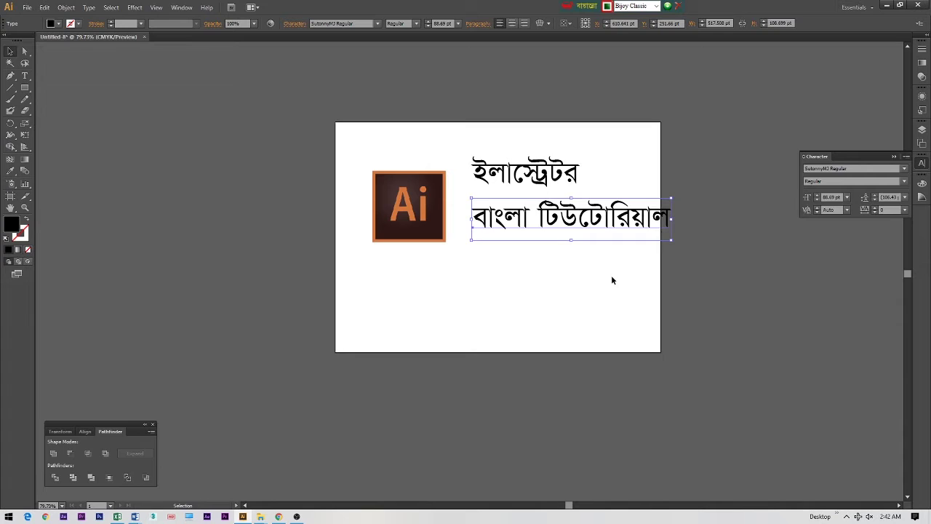
# - Switch the keyboard layout to English and move both Bengali text lines slightly down beside the logo
pyautogui.press('a')
pyautogui.hotkey('ctrl', 'alt', 'b')
pyautogui.press('v')
pyautogui.click(545, 290)
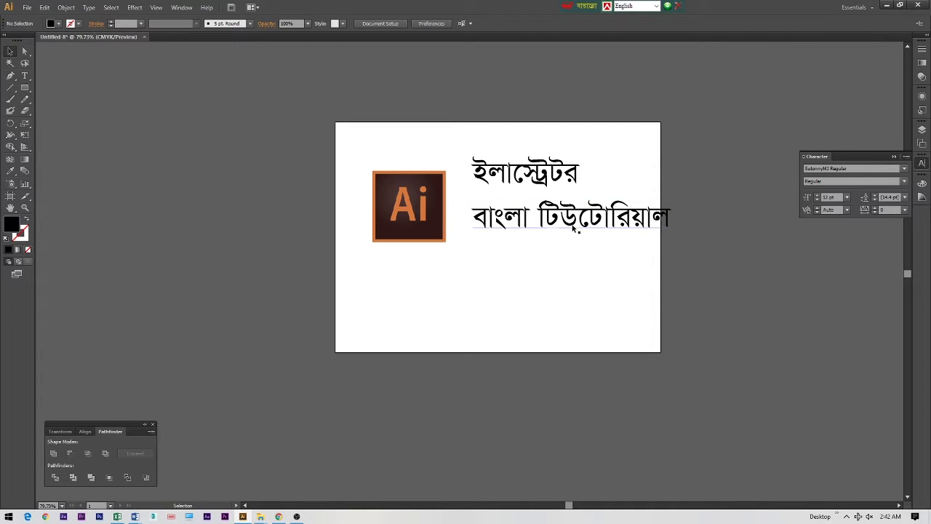
pyautogui.moveTo(520, 194); pyautogui.dragTo(514, 214)
pyautogui.click(512, 282)
# - Add the placeholder text "safsdfsdf" above the Bengali title in Myriad Roman and enlarge it to about 56 pt
pyautogui.press('t')
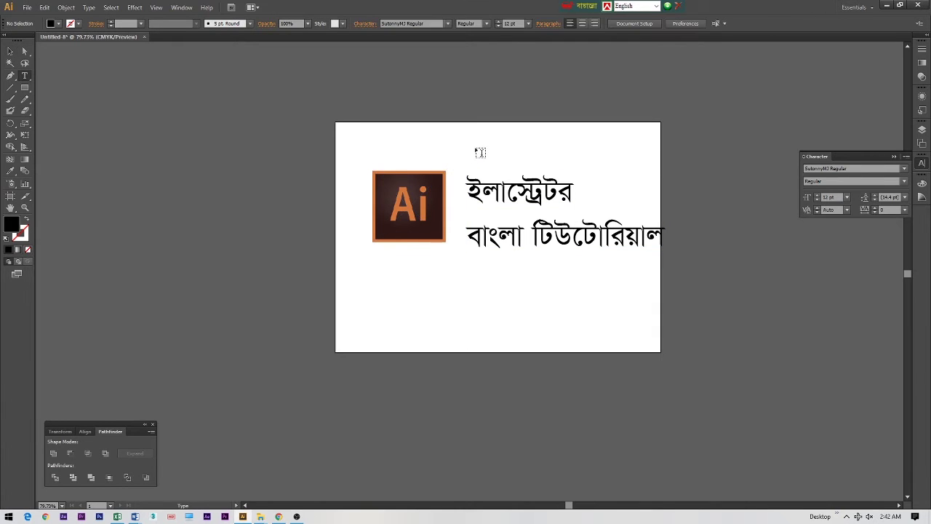
pyautogui.click(492, 144)
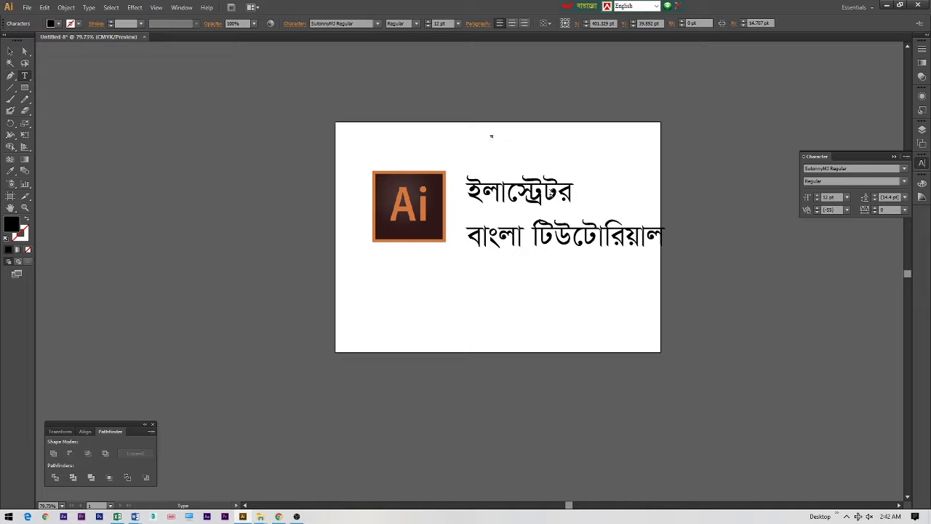
pyautogui.write('safsdfsdf')
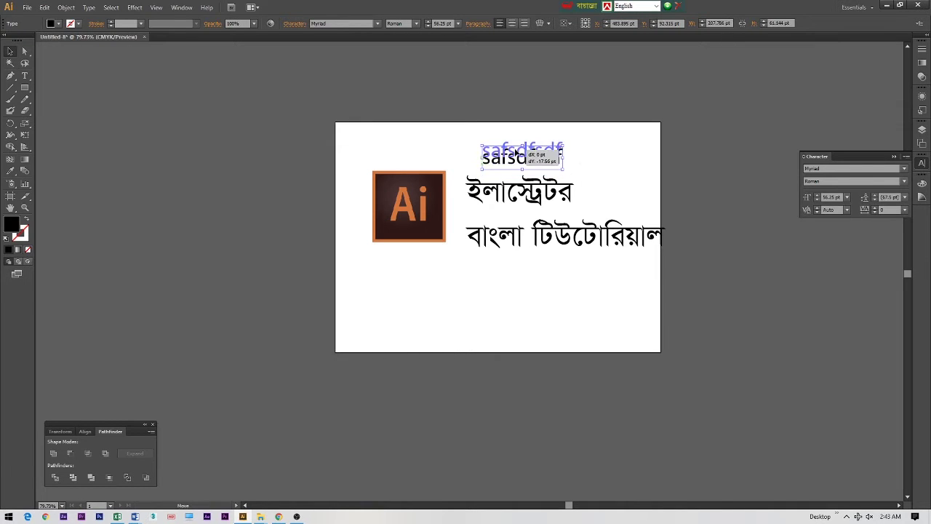
pyautogui.press('Escape')
pyautogui.press('Return')
# - Replace the placeholder text above the Bengali title with "Adobe Illustrator"
pyautogui.hotkey('ctrl', 'a')
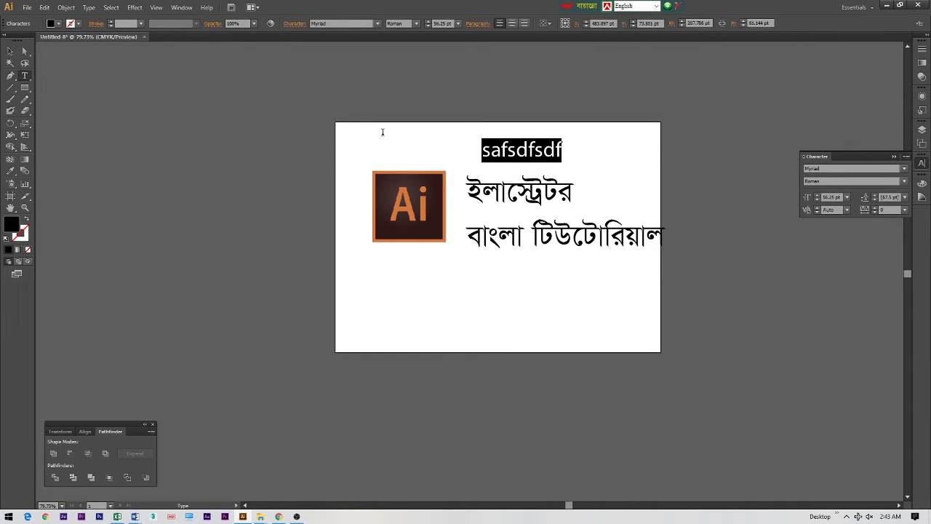
pyautogui.write('Ado')
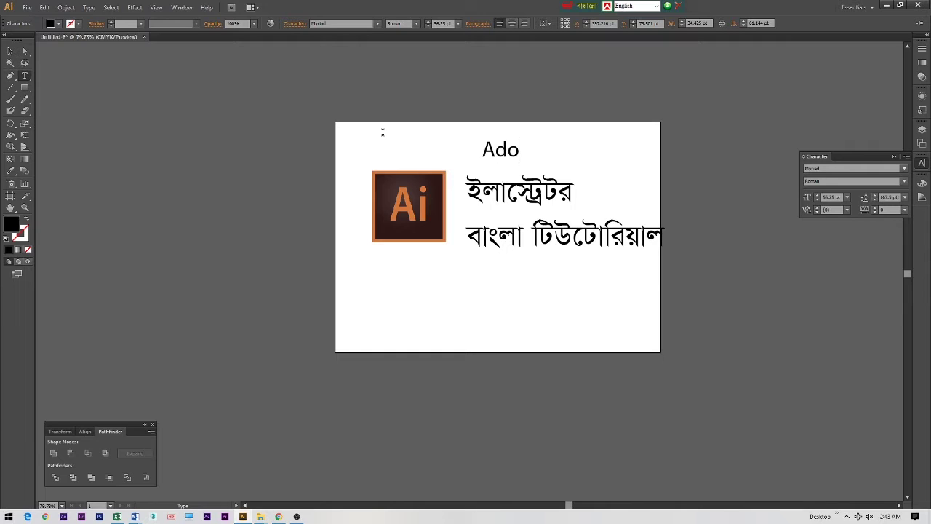
pyautogui.write('be Illustrat')
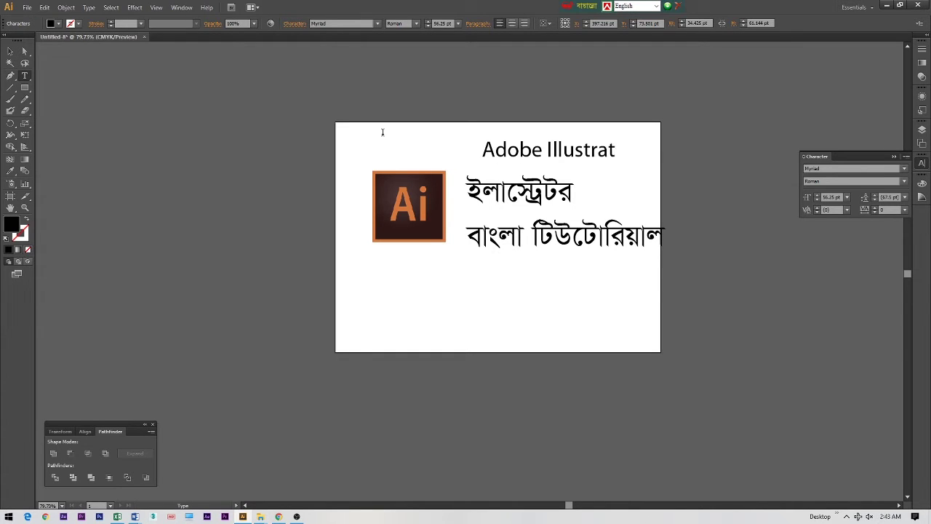
pyautogui.write('or')
pyautogui.press('Escape')
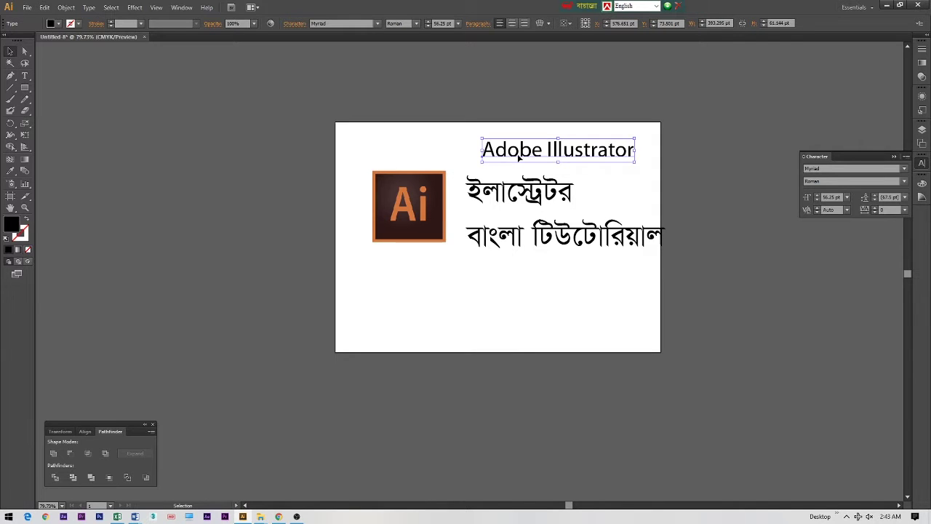
# - Align the "Adobe Illustrator" text with the left edge of the Bengali lines and place a copy of it below them
pyautogui.moveTo(499, 154); pyautogui.dragTo(511, 308)
pyautogui.click(495, 304)
pyautogui.click(539, 333)
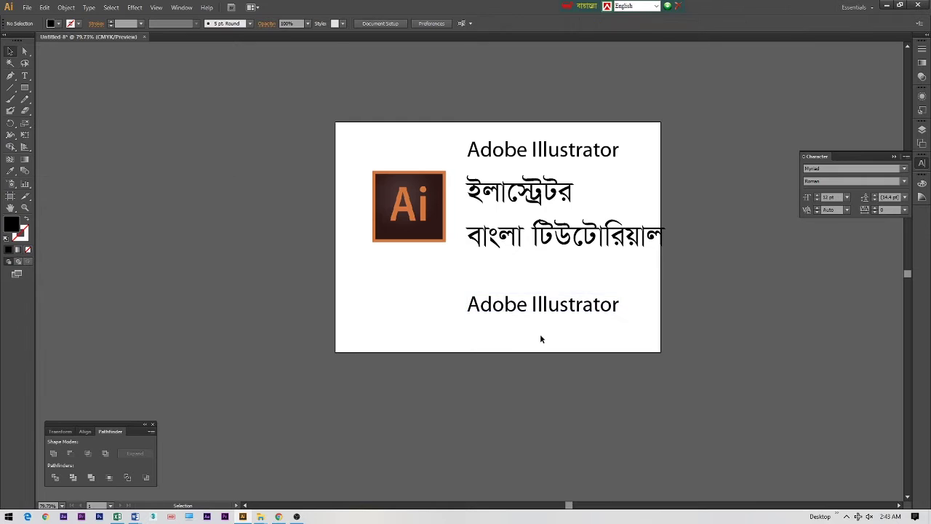
# - Replace the text of the lower "Adobe Illustrator" copy with "Part-1"
pyautogui.press('t')
pyautogui.click(617, 308)
pyautogui.moveTo(618, 306); pyautogui.dragTo(279, 276)
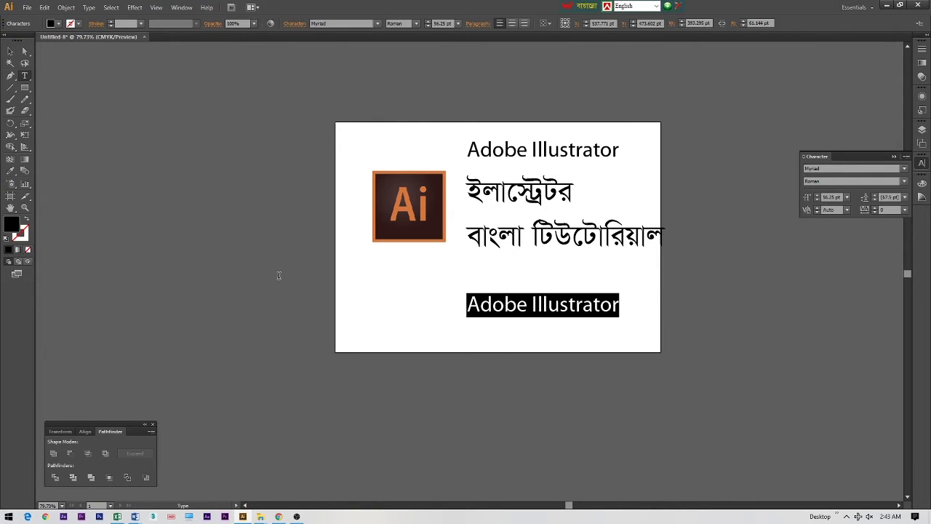
pyautogui.write('Part-1')
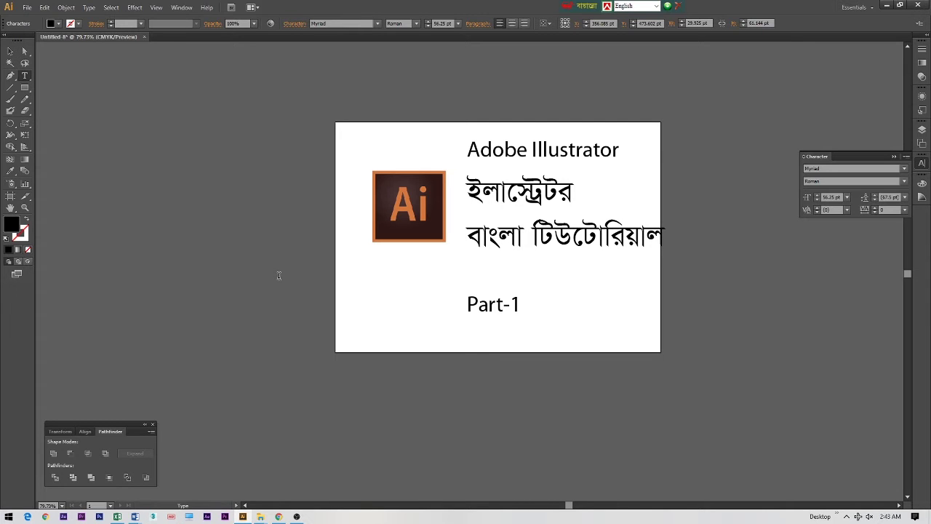
pyautogui.press('Escape')
pyautogui.click(576, 275)
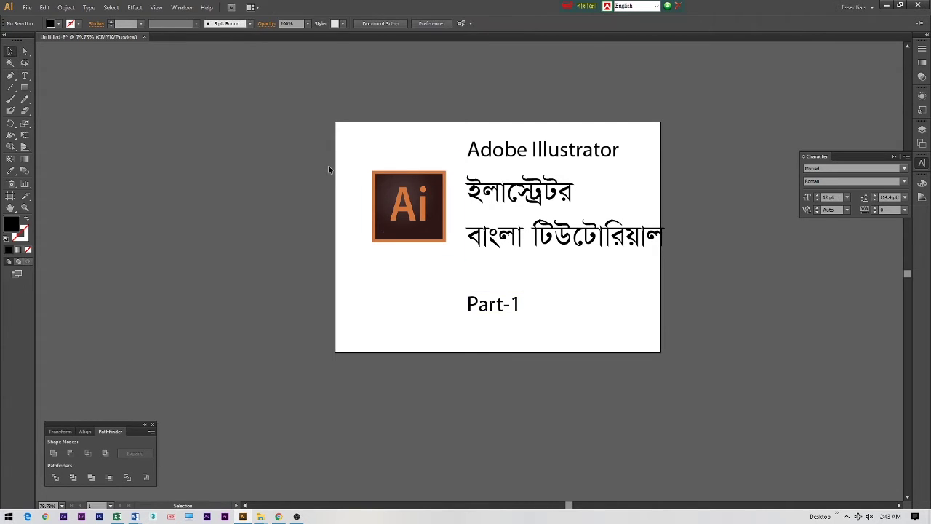
# - Nudge the Illustrator logo slightly to the left, away from the text lines, and deselect it
pyautogui.moveTo(388, 199); pyautogui.dragTo(384, 199)
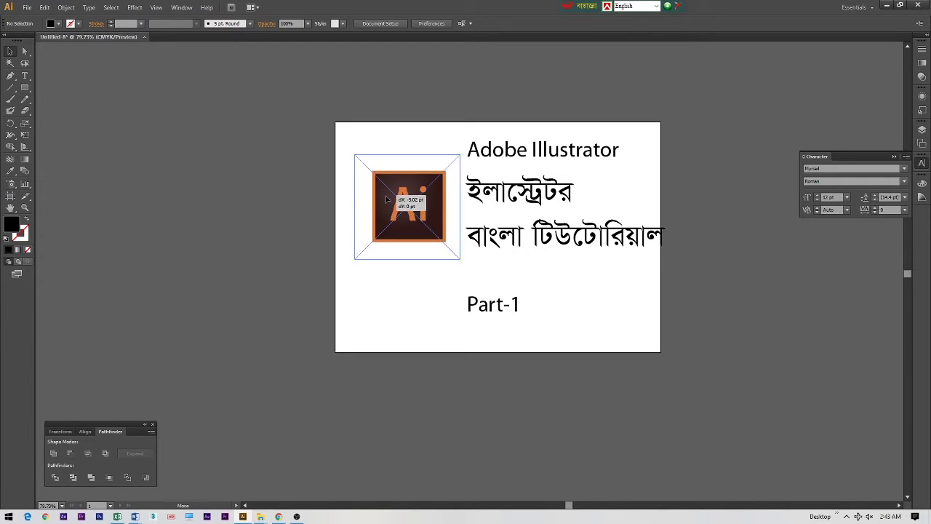
pyautogui.click(581, 270)
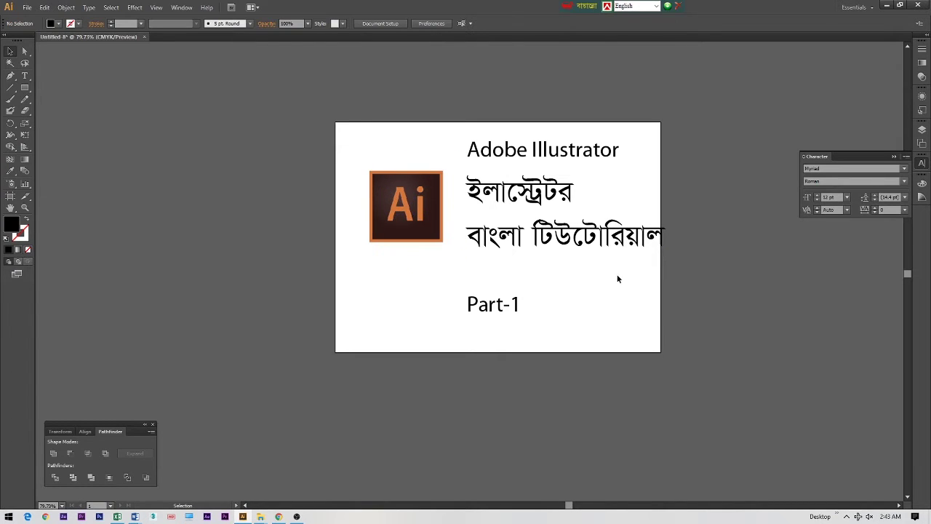
pyautogui.click(356, 167)
pyautogui.click(368, 287)
# - Switch to Chrome, search for "freepik" in a new tab and open the Freepik website from the results
pyautogui.click(279, 517)
pyautogui.click(710, 8)
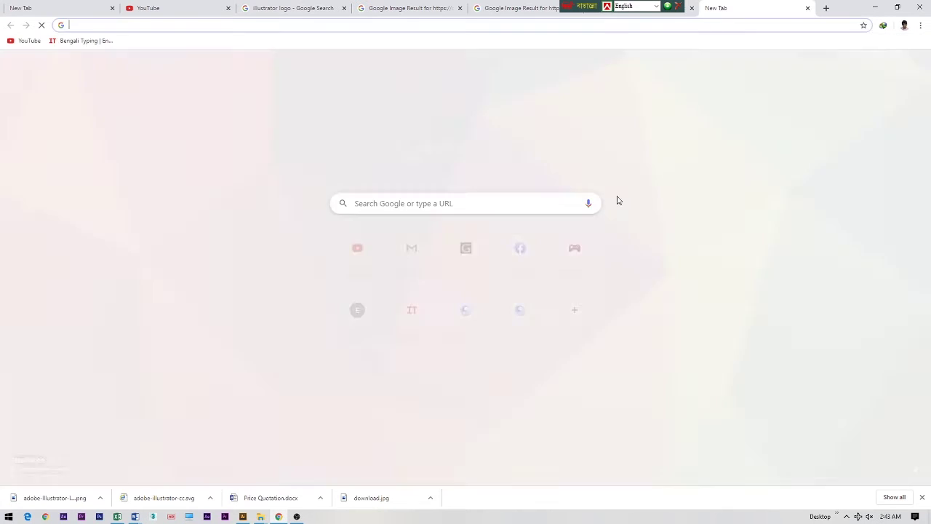
pyautogui.click(679, 6)
pyautogui.click(163, 26)
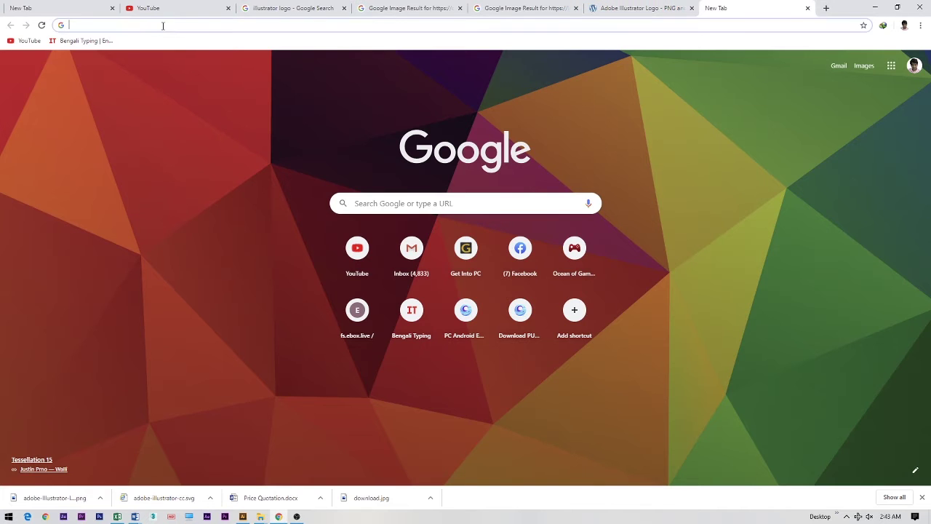
pyautogui.write('reepik')
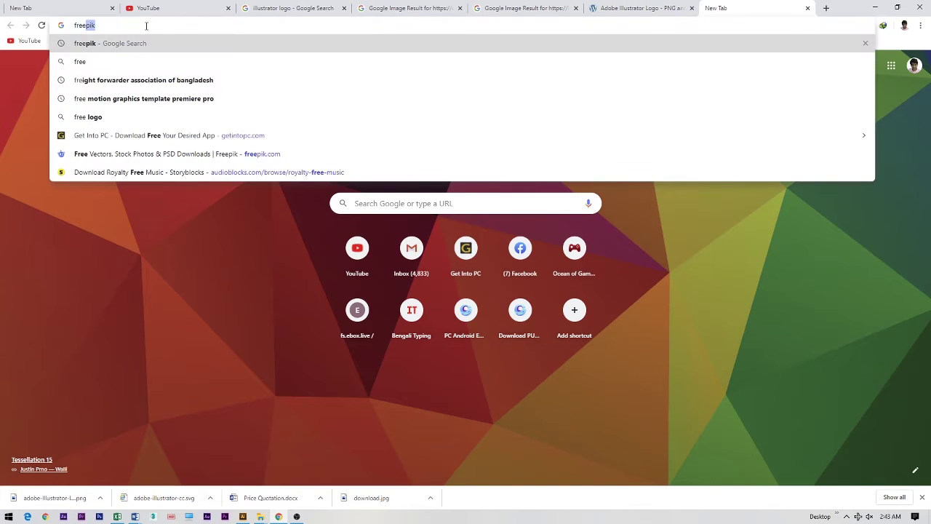
pyautogui.press('Return')
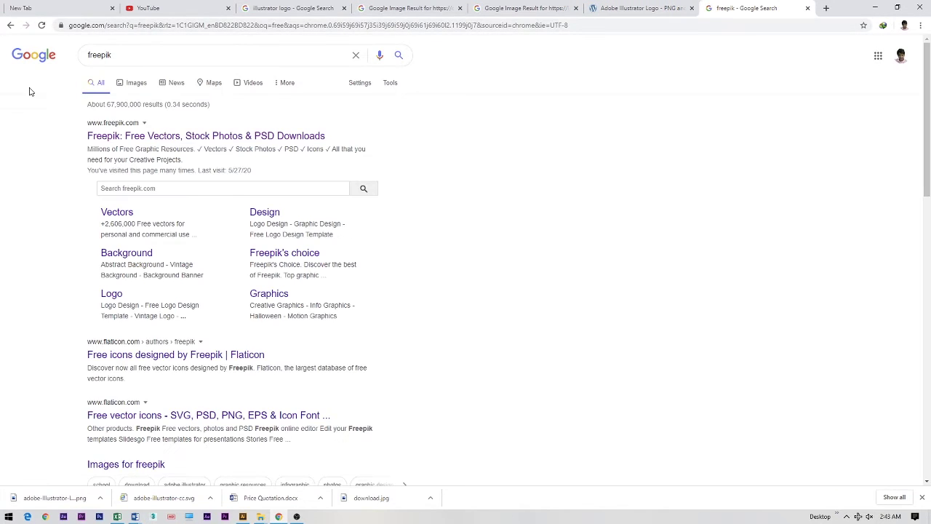
pyautogui.click(108, 137)
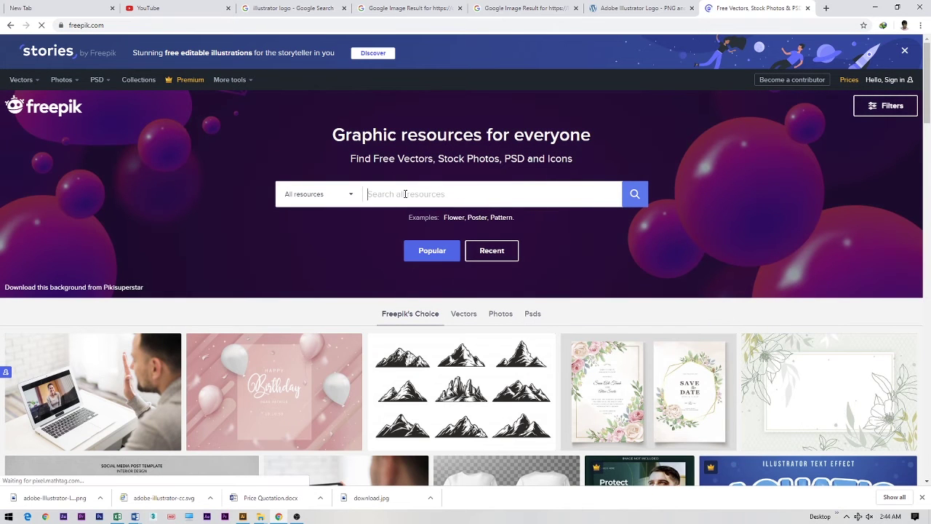
# - Search Freepik for "abstract background" and look over the first results
pyautogui.write('backg')
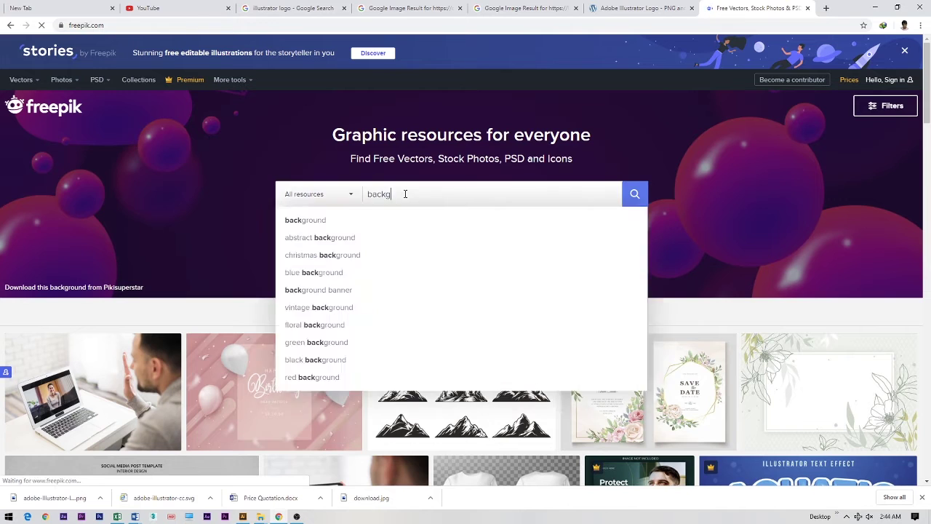
pyautogui.write('roun')
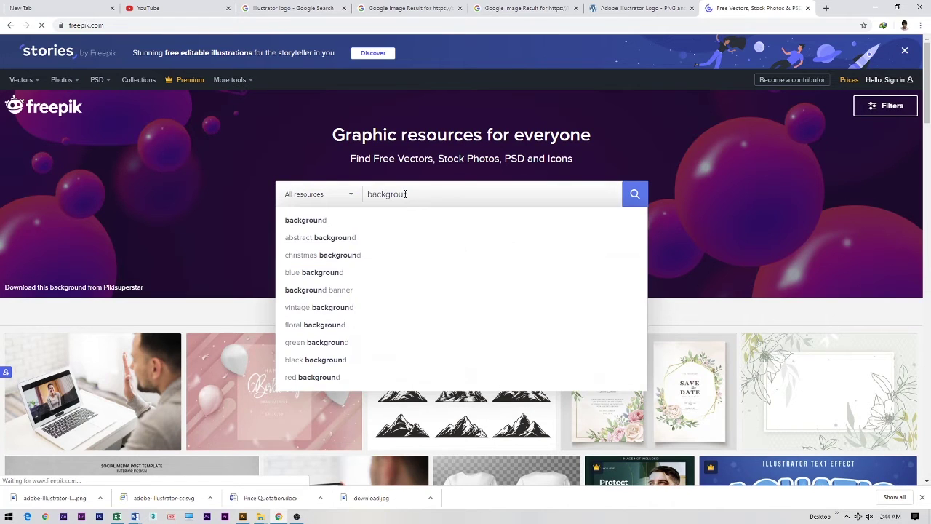
pyautogui.click(314, 237)
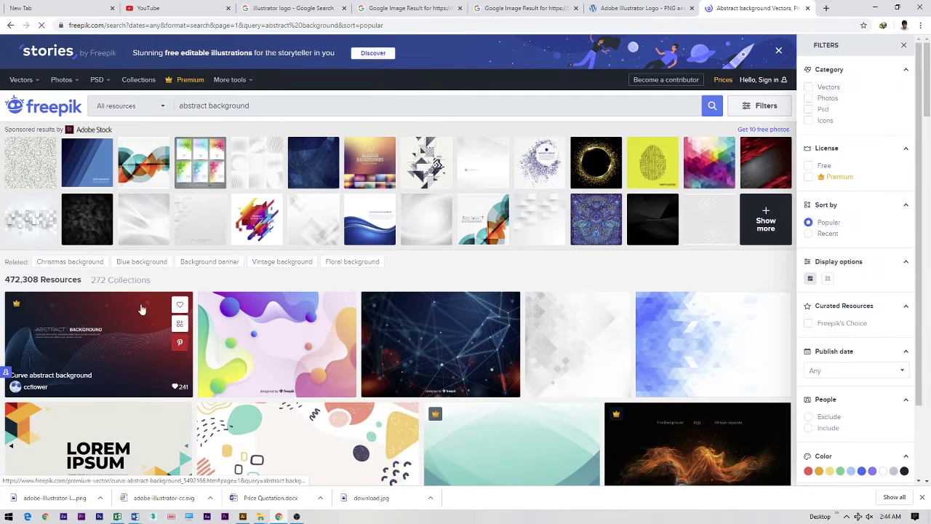
pyautogui.scroll(-2, 109, 320)
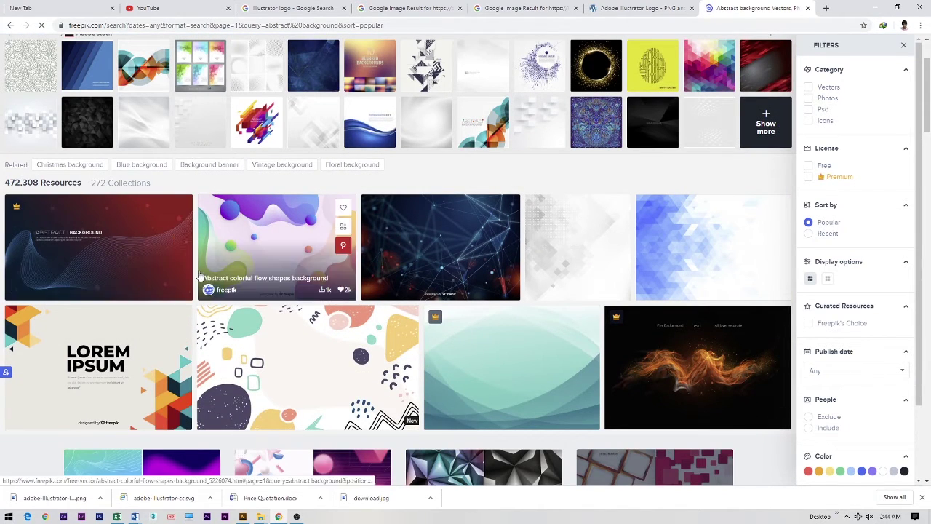
pyautogui.scroll(2, 278, 278)
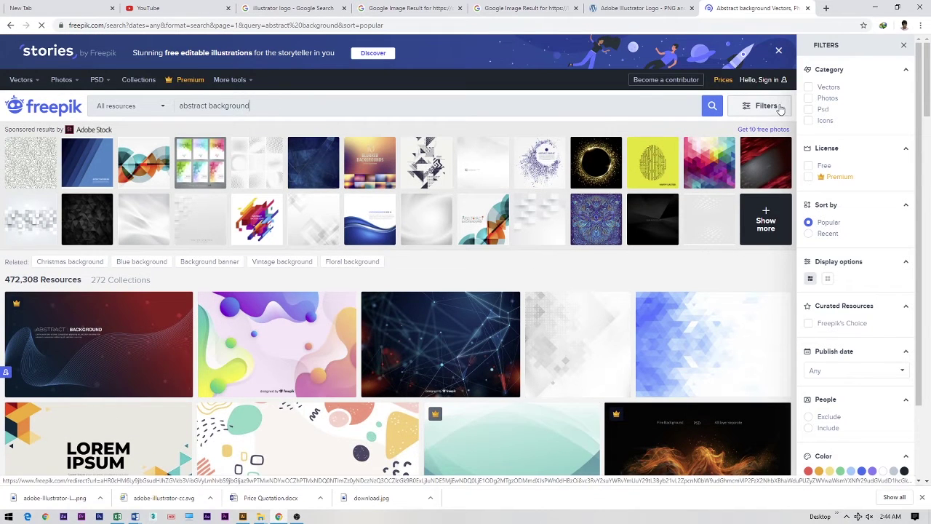
# - Hide the search filters sidebar, limit the resource type to Free and rerun the "abstract background" search
pyautogui.click(751, 106)
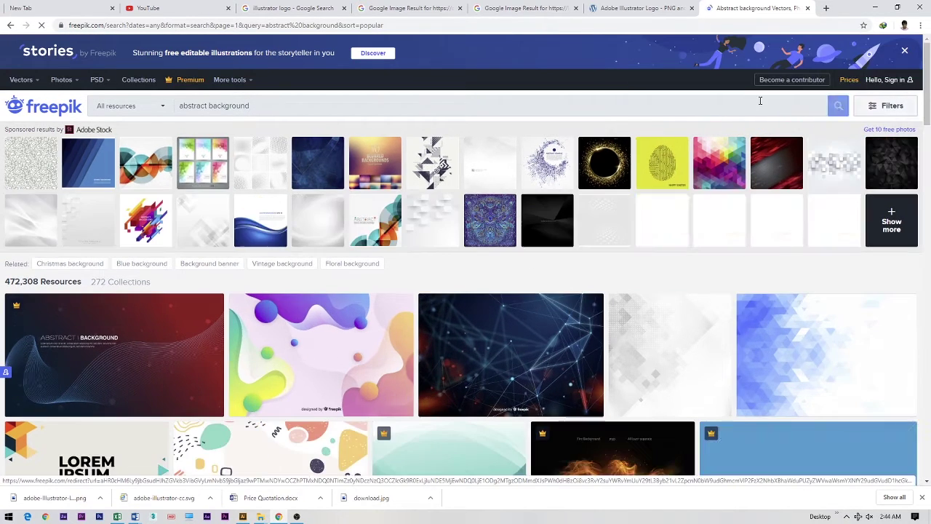
pyautogui.click(164, 109)
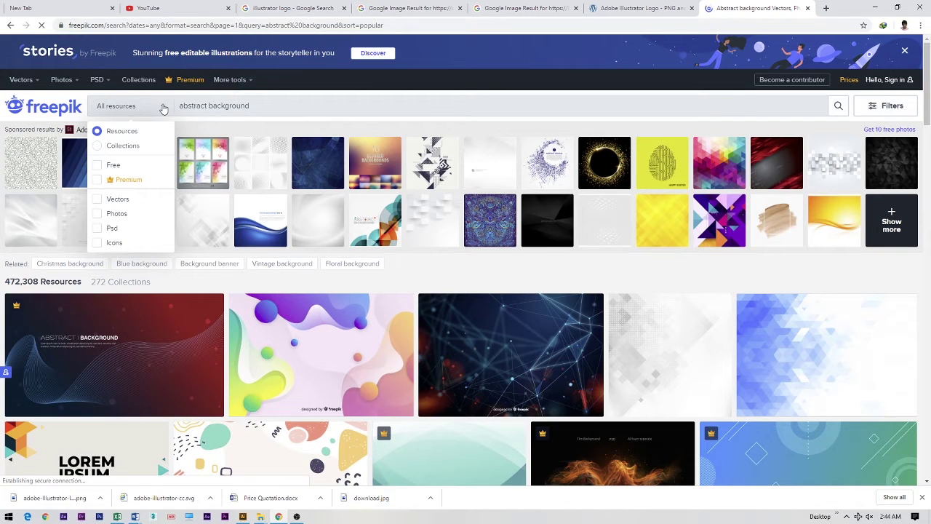
pyautogui.click(98, 166)
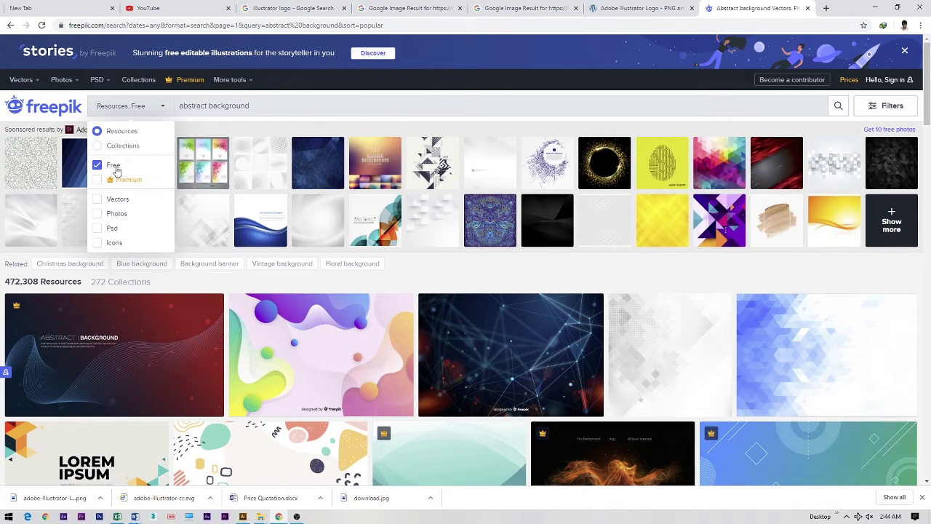
pyautogui.click(841, 105)
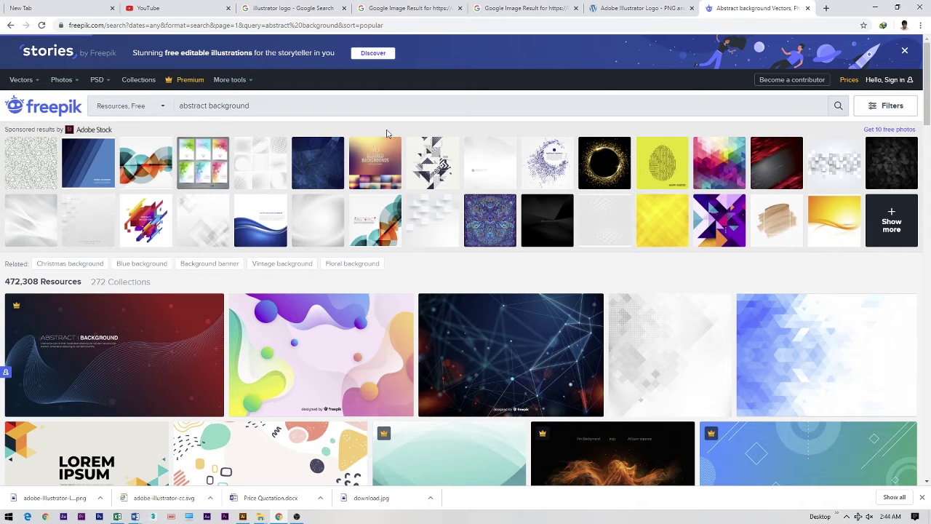
# - Browse the free abstract background results and open "Abstract technology particle background" in a new tab
pyautogui.scroll(-1, 291, 289)
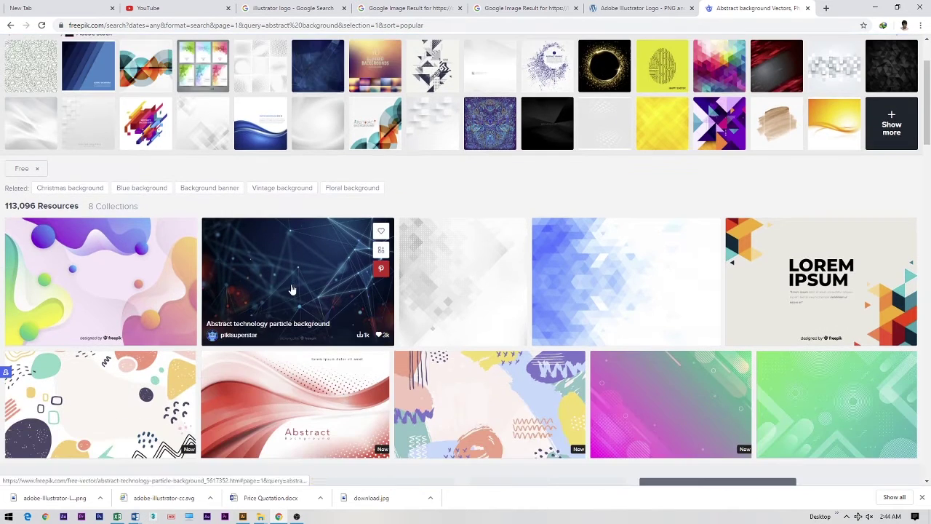
pyautogui.scroll(-1, 291, 290)
pyautogui.scroll(-1, 259, 234)
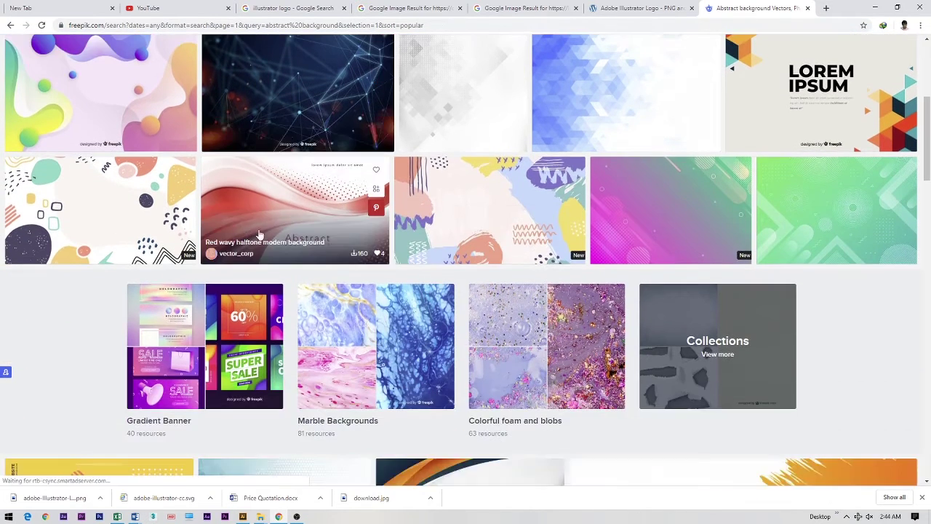
pyautogui.scroll(-1, 260, 234)
pyautogui.scroll(2, 260, 235)
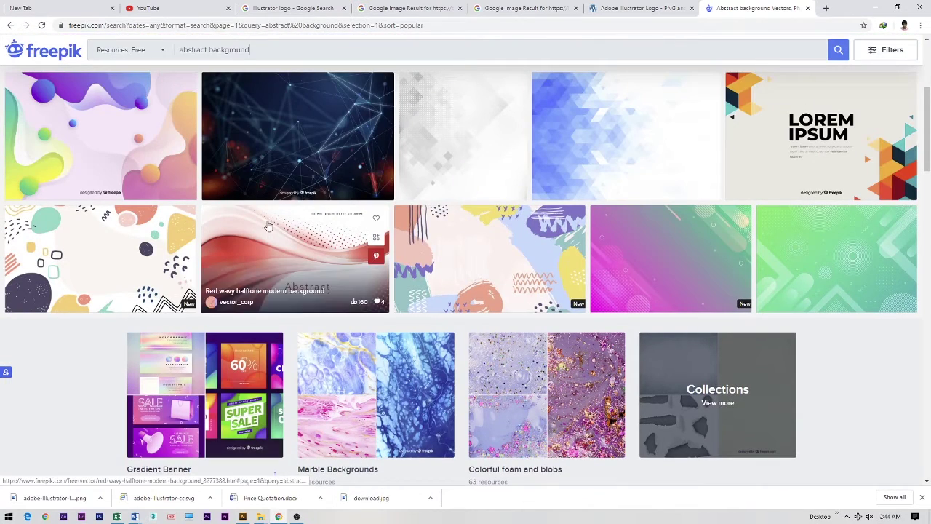
pyautogui.rightClick(301, 120)
pyautogui.click(341, 126)
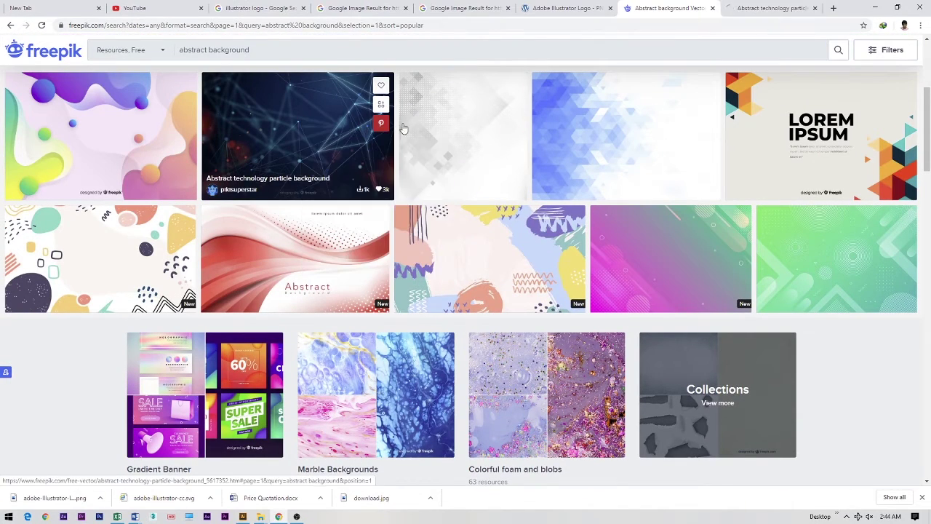
pyautogui.click(773, 8)
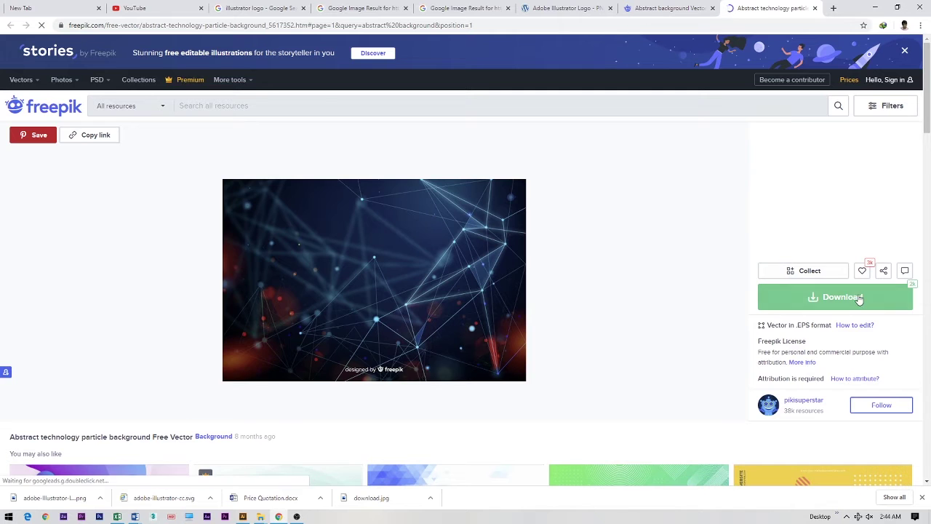
# - Download the particle background with the free download option and open the folder containing the downloaded archive
pyautogui.click(858, 300)
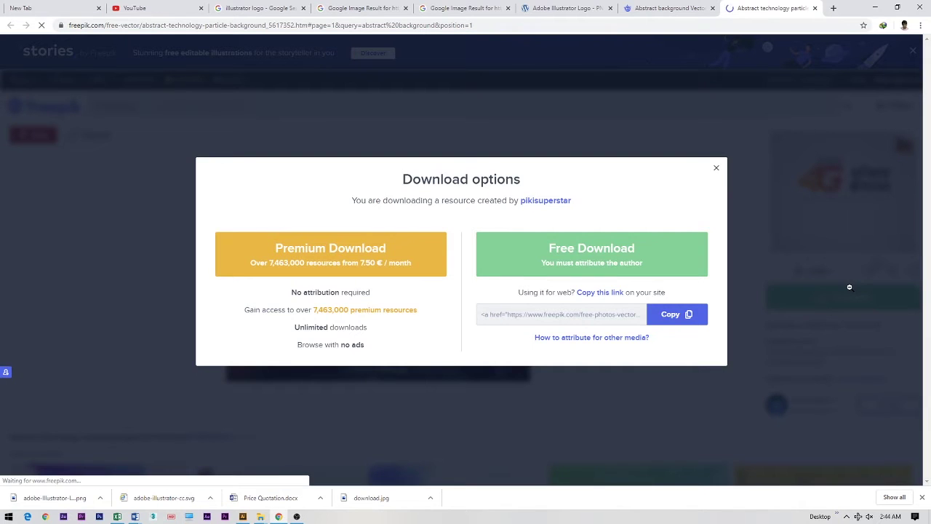
pyautogui.click(568, 254)
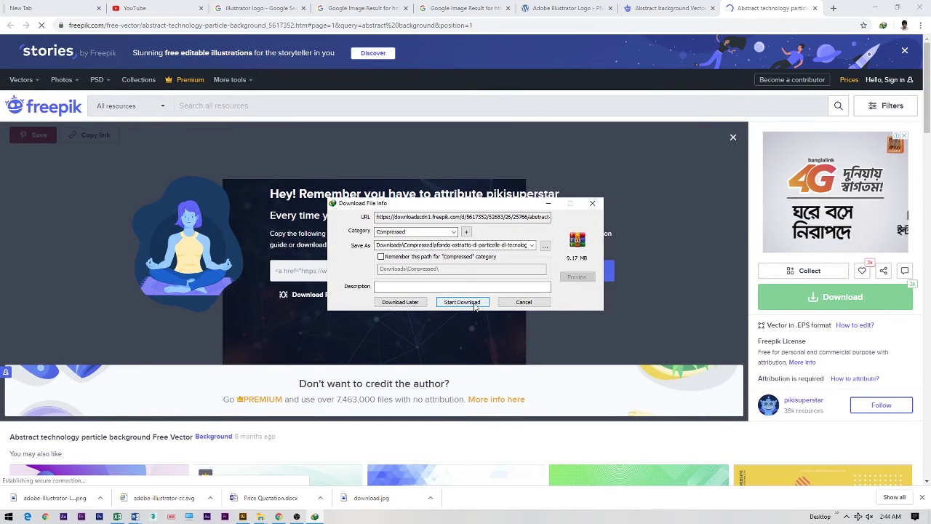
pyautogui.click(462, 302)
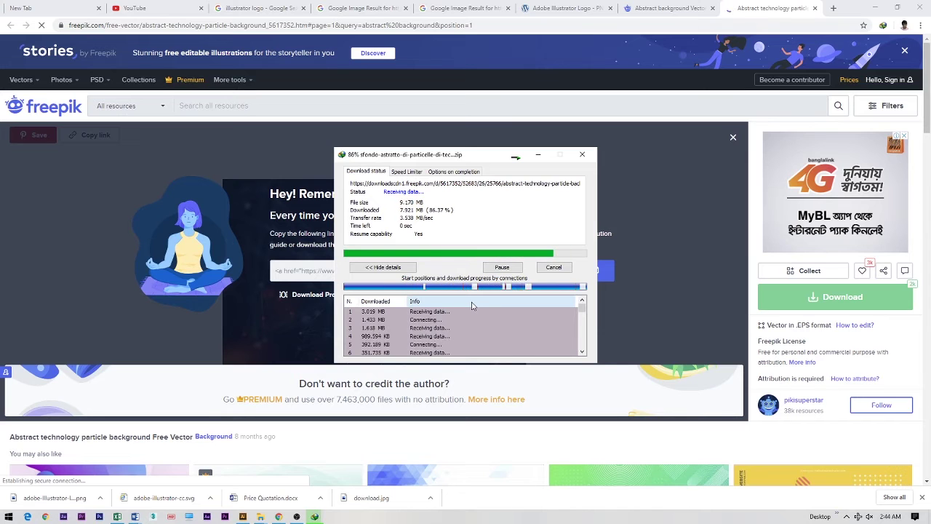
pyautogui.click(486, 288)
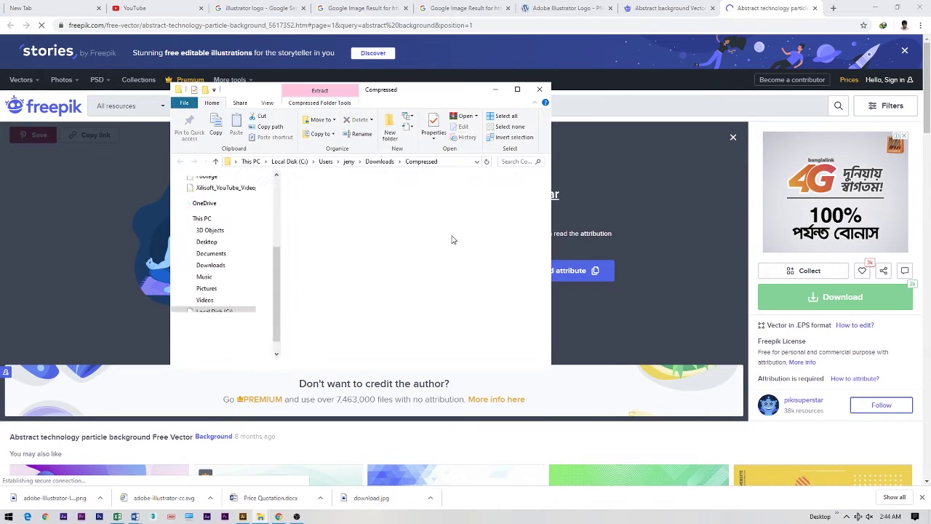
# - Extract the sfondo-astratto-di-particelle-di-tecnologia archive into a folder of the same name and open that folder
pyautogui.rightClick(373, 216)
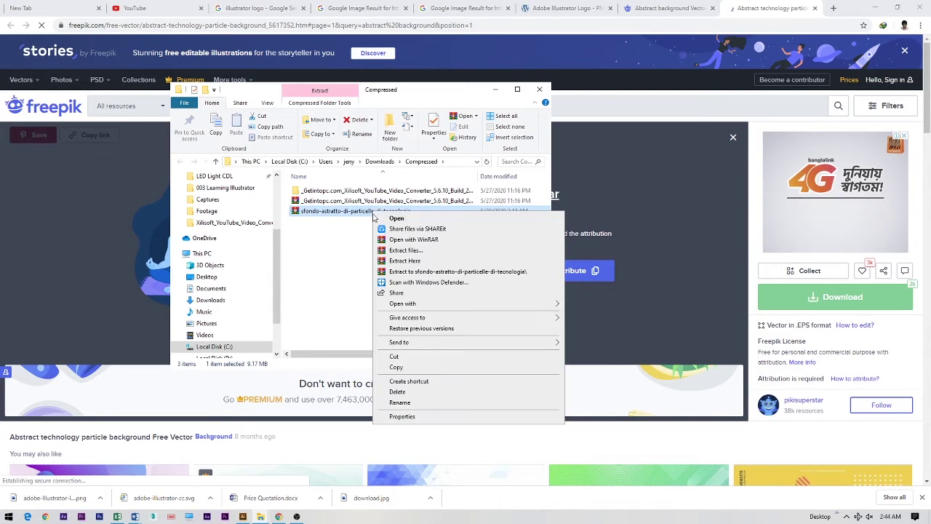
pyautogui.click(471, 272)
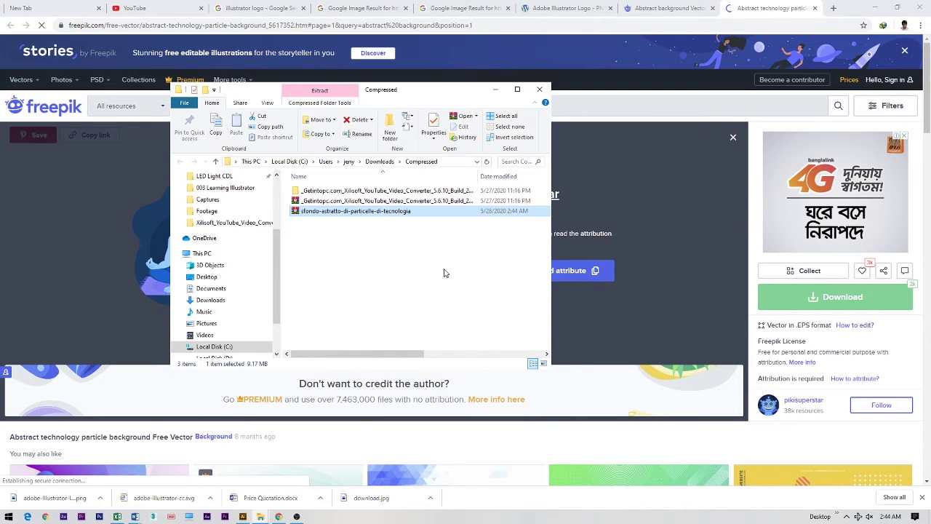
pyautogui.doubleClick(331, 201)
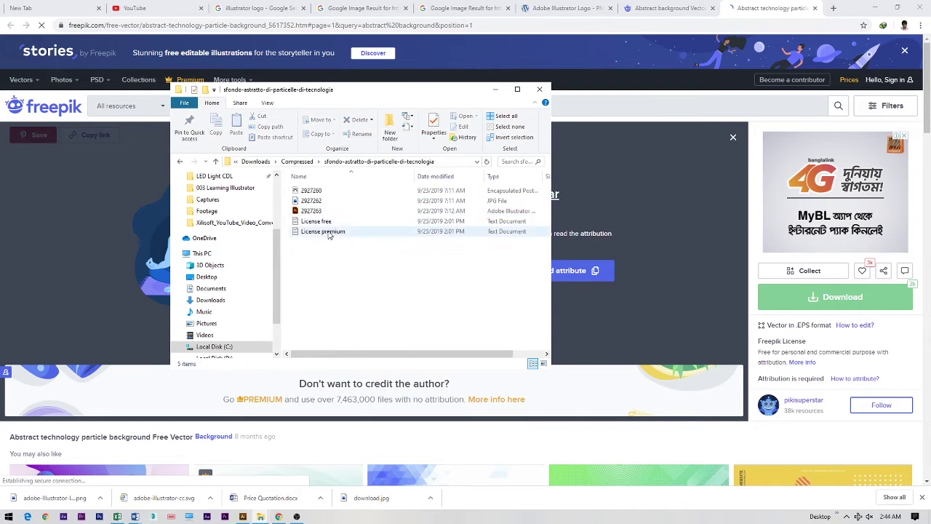
# - Preview the 2927262 JPG image, close it, and open the 2927263 artwork file in Illustrator
pyautogui.click(312, 203)
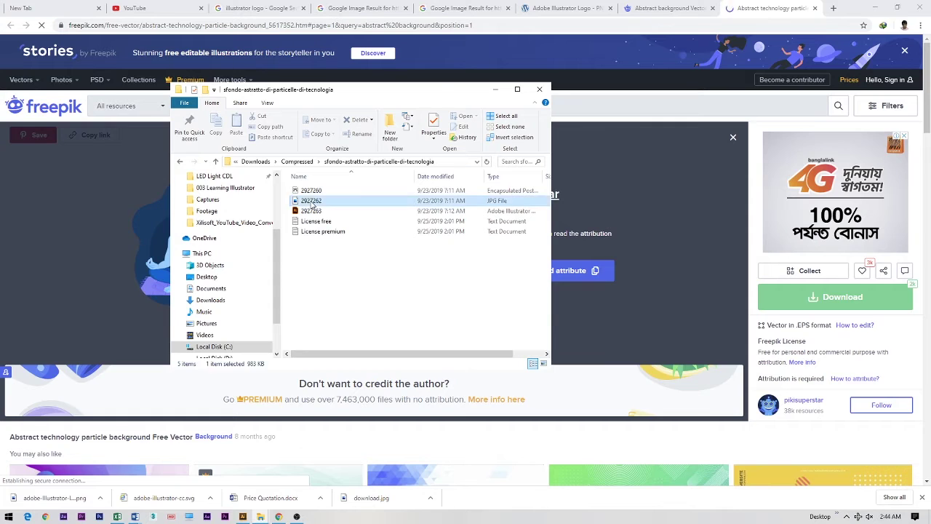
pyautogui.doubleClick(310, 203)
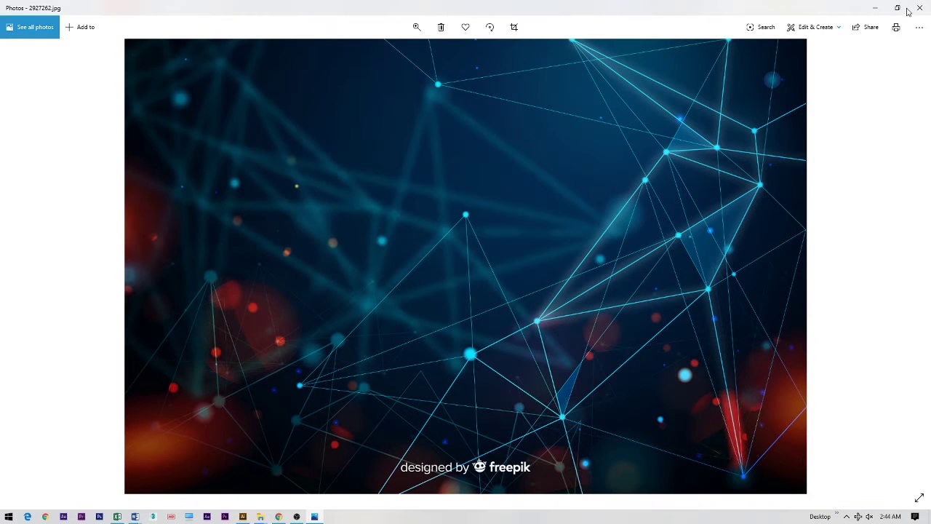
pyautogui.click(919, 8)
pyautogui.click(306, 211)
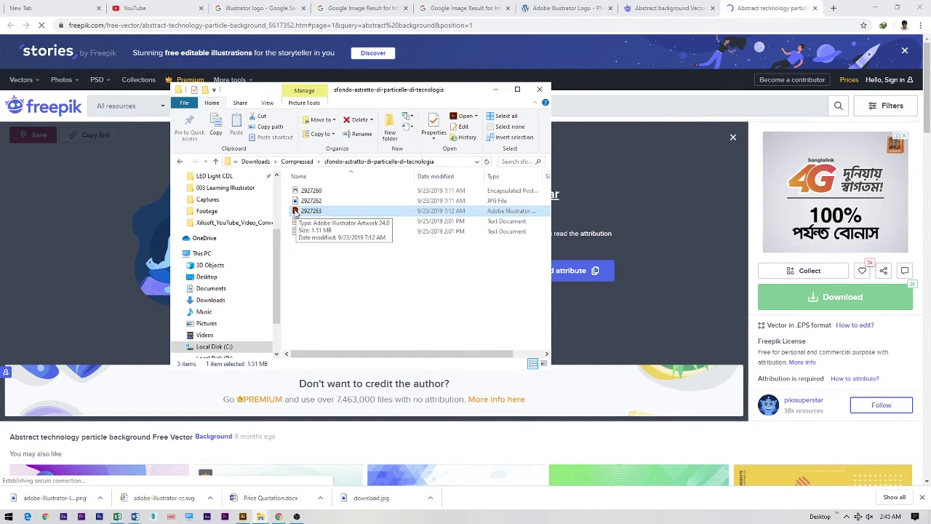
pyautogui.moveTo(297, 215); pyautogui.dragTo(629, 13)
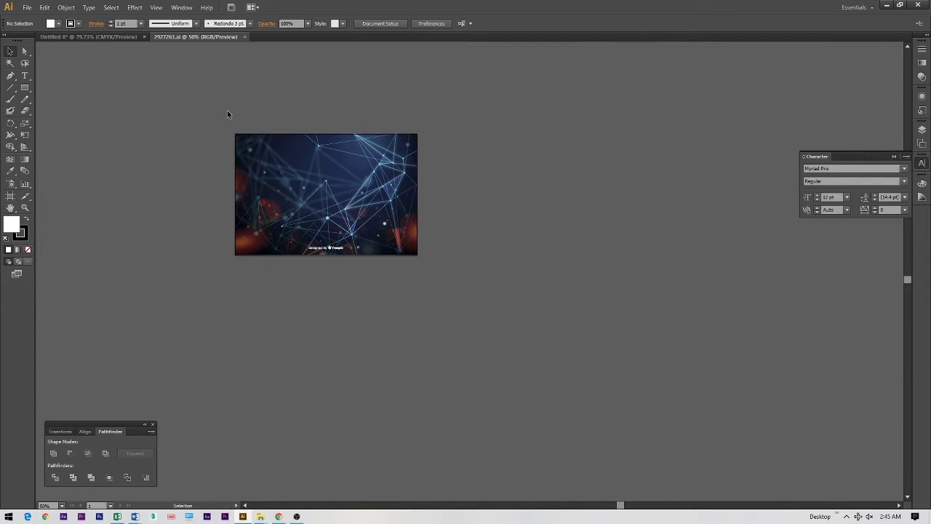
# - Delete the "designed by freepik" credit near the lower edge of the background artwork
pyautogui.press('z')
pyautogui.moveTo(319, 281); pyautogui.dragTo(509, 320)
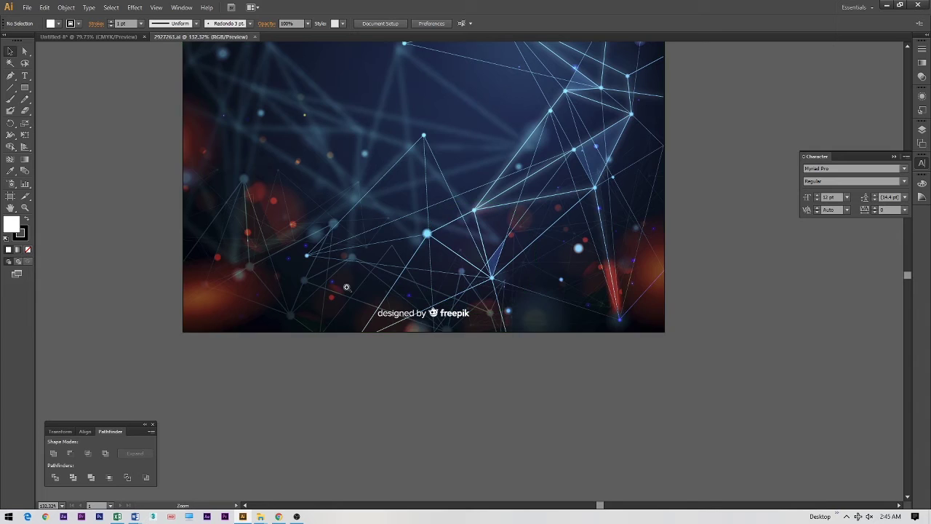
pyautogui.moveTo(343, 284); pyautogui.dragTo(553, 364)
pyautogui.click(26, 53)
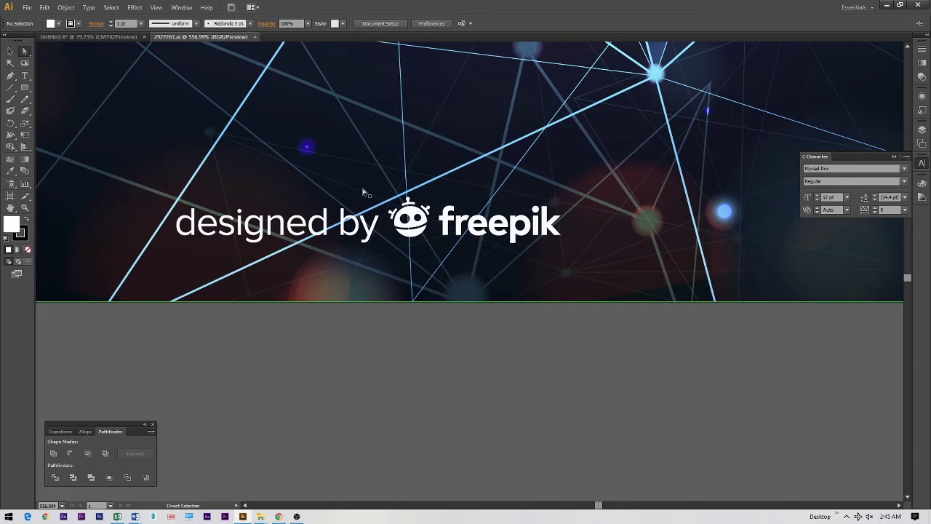
pyautogui.press('v')
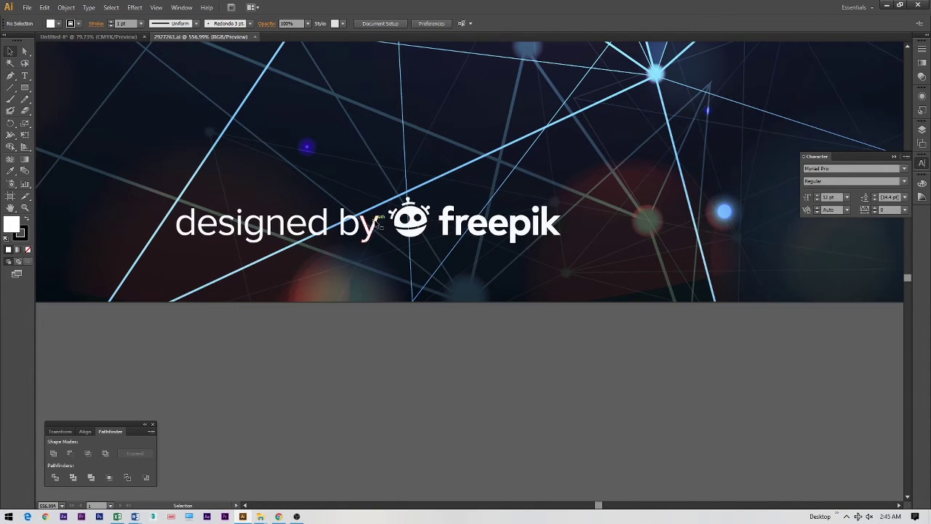
pyautogui.click(372, 235)
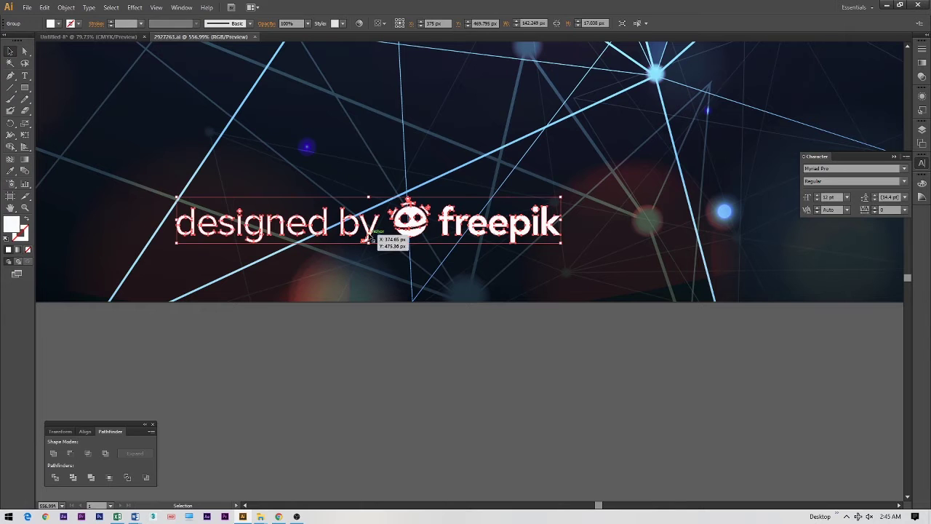
pyautogui.press('Delete')
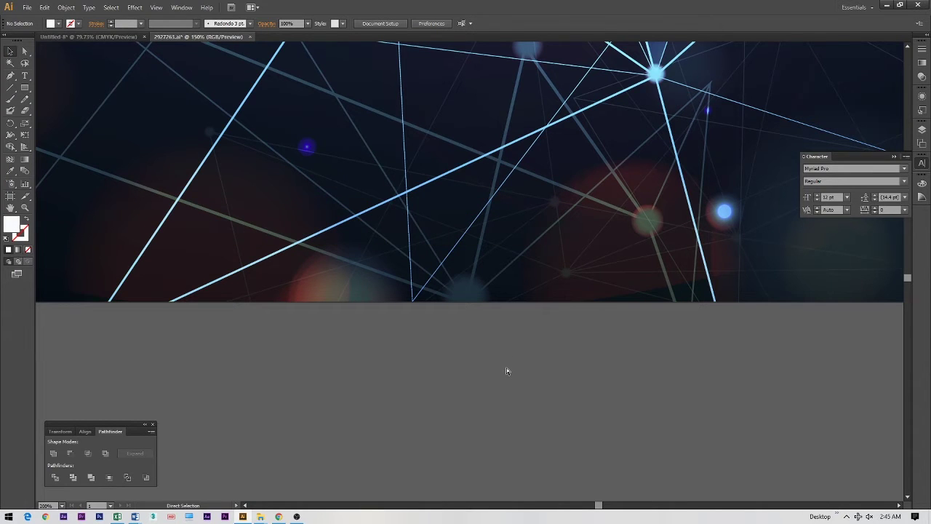
pyautogui.hotkey('ctrl', '1')
pyautogui.hotkey('ctrl', '-')
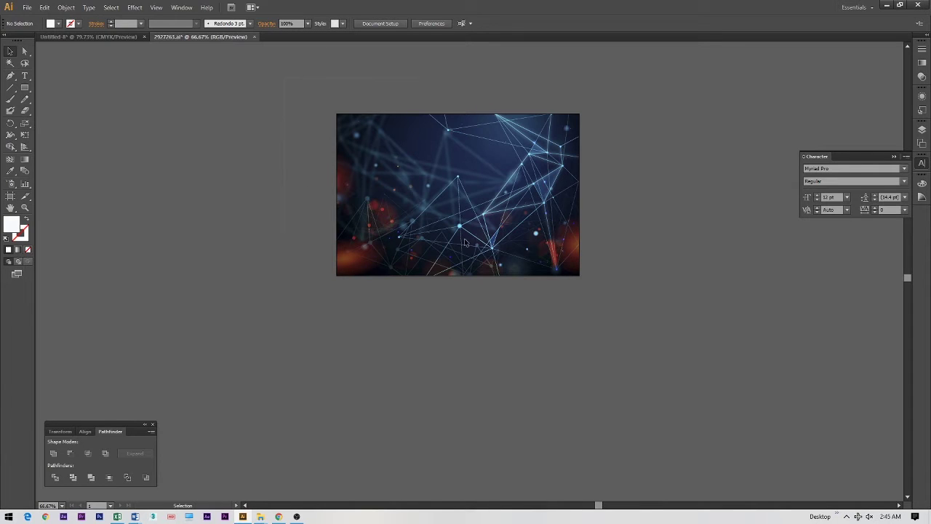
pyautogui.moveTo(656, 320); pyautogui.dragTo(657, 320)
pyautogui.click(155, 121)
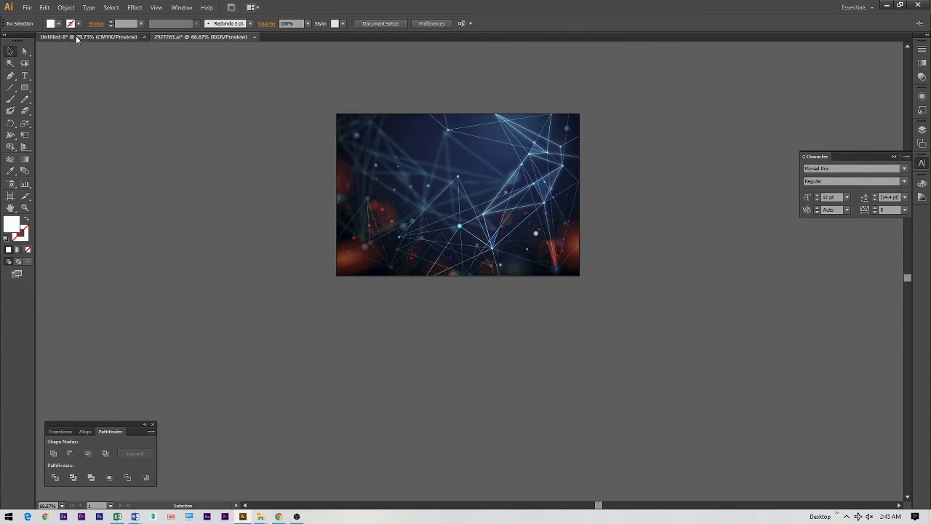
# - Return to the untitled title document and copy the Illustrator logo together with all the text lines
pyautogui.click(75, 36)
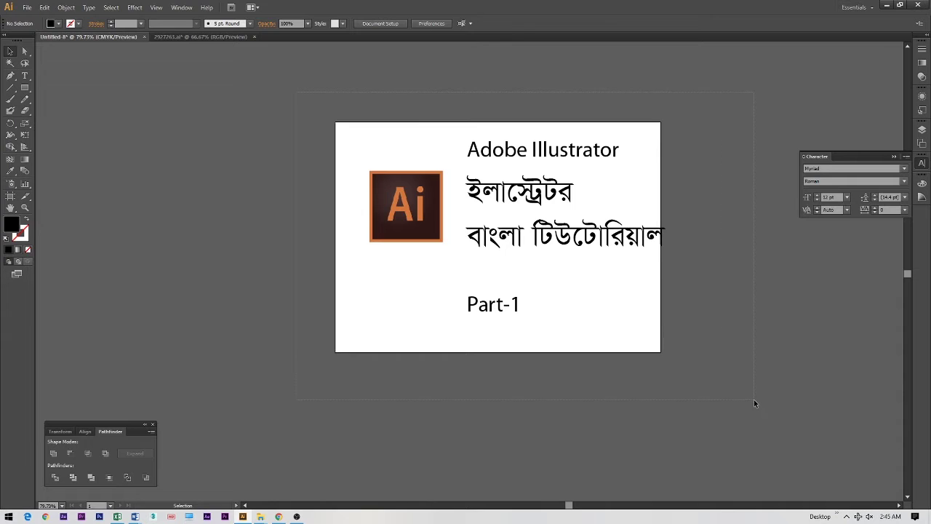
pyautogui.hotkey('ctrl', 'a')
pyautogui.press('v')
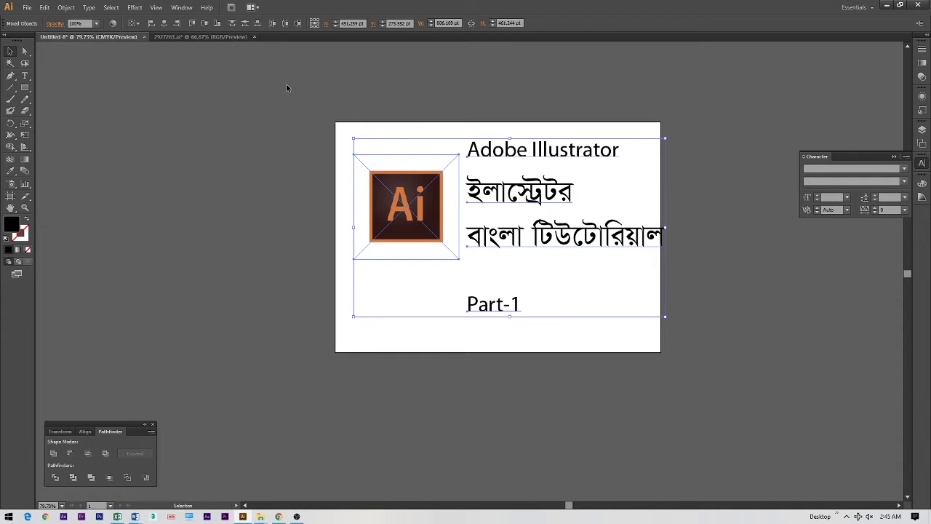
# - Lock the background artwork in 2927263.ai and paste the copied logo and text lines, positioned over the background
pyautogui.click(198, 36)
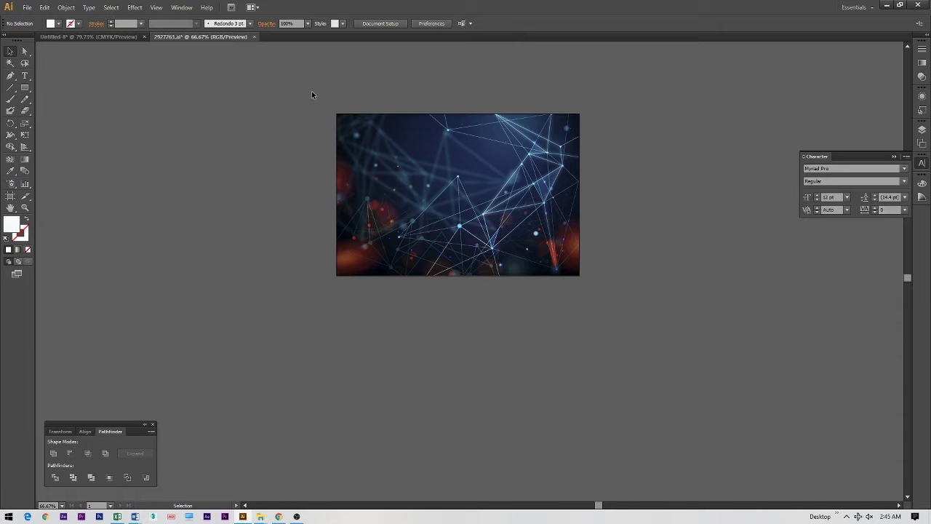
pyautogui.hotkey('ctrl', 'a')
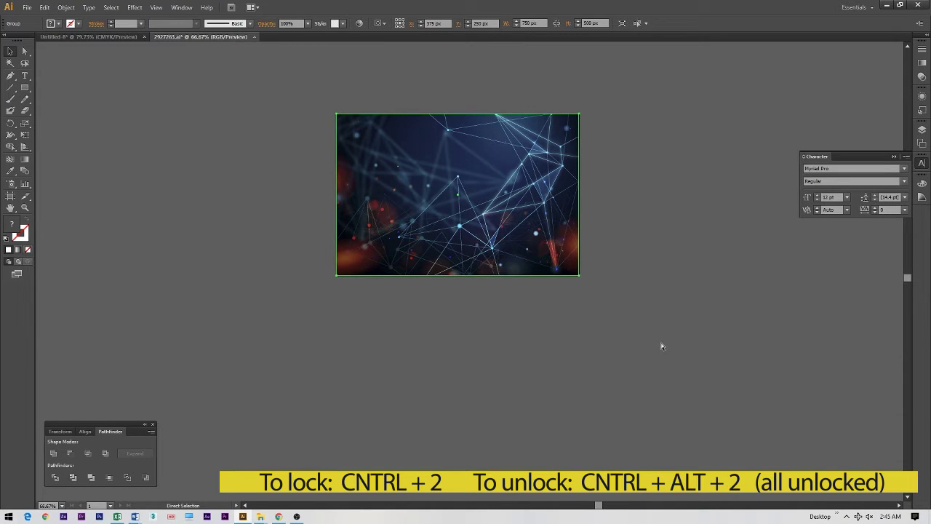
pyautogui.hotkey('ctrl', '2')
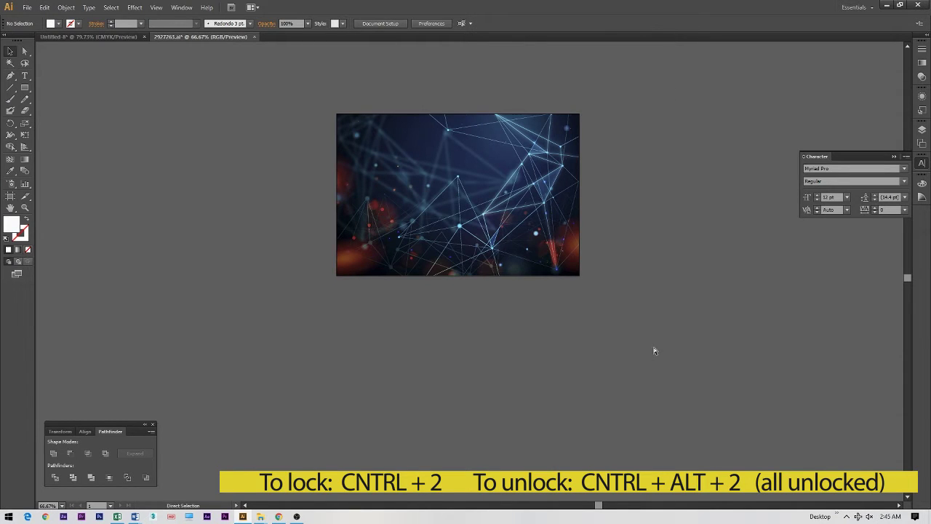
pyautogui.hotkey('ctrl', 'v')
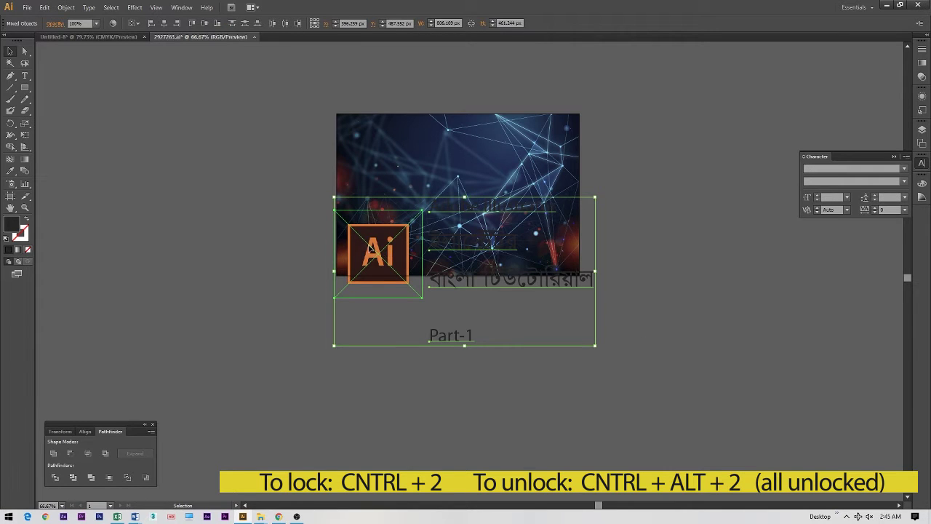
pyautogui.moveTo(369, 249); pyautogui.dragTo(375, 174)
# - Scale down the Illustrator logo and reposition it in the left half of the artboard beside the text lines
pyautogui.moveTo(264, 104); pyautogui.dragTo(676, 333)
pyautogui.click(225, 171)
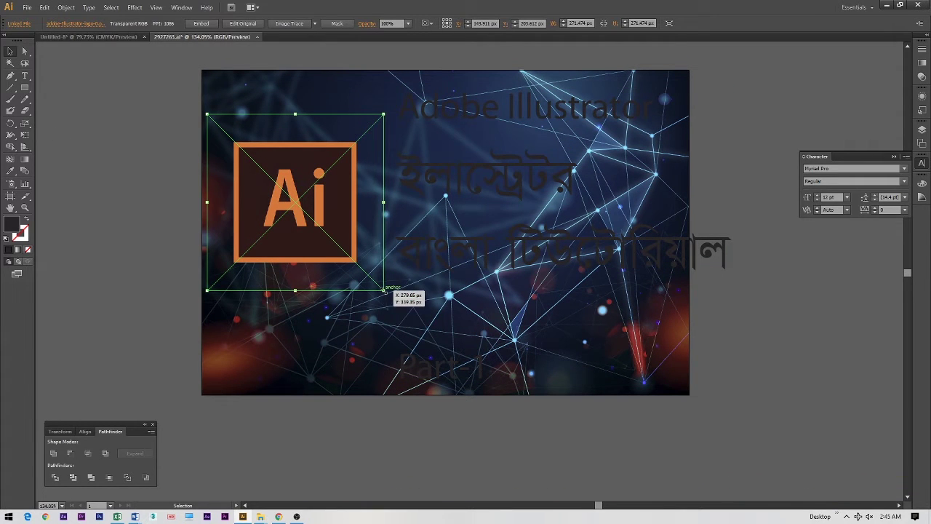
pyautogui.moveTo(385, 290); pyautogui.dragTo(361, 268)
pyautogui.moveTo(310, 216); pyautogui.dragTo(286, 177)
pyautogui.click(544, 113)
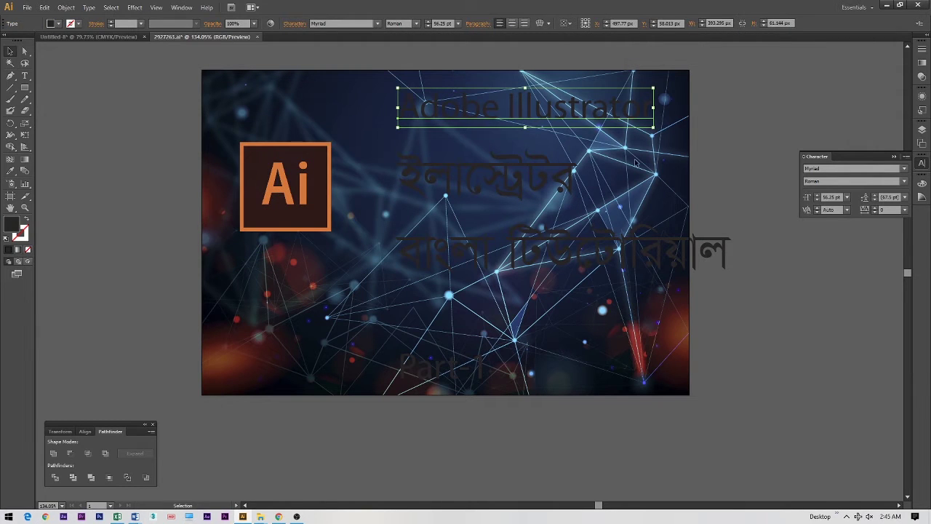
pyautogui.click(766, 141)
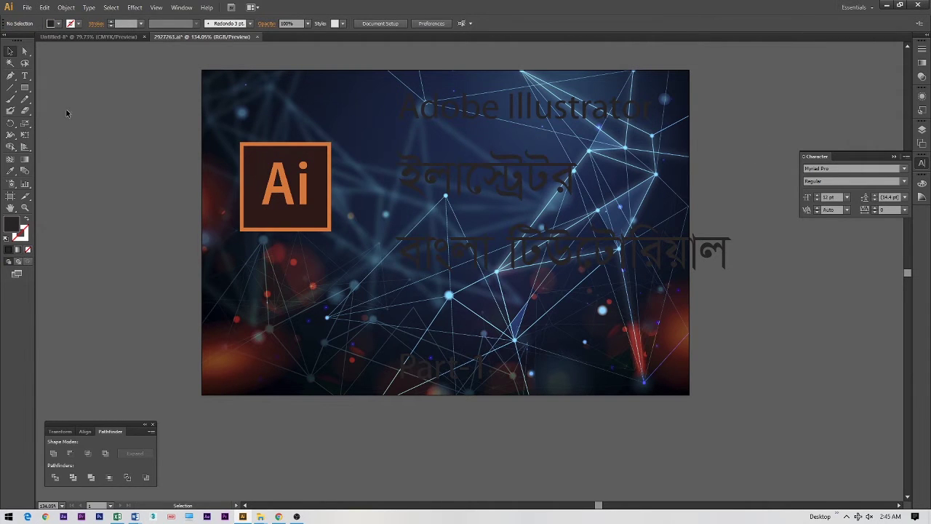
# - Draw a dark filled rectangle about 658 by 412 px over the artwork, leaving a margin inside the artboard edges
pyautogui.click(25, 88)
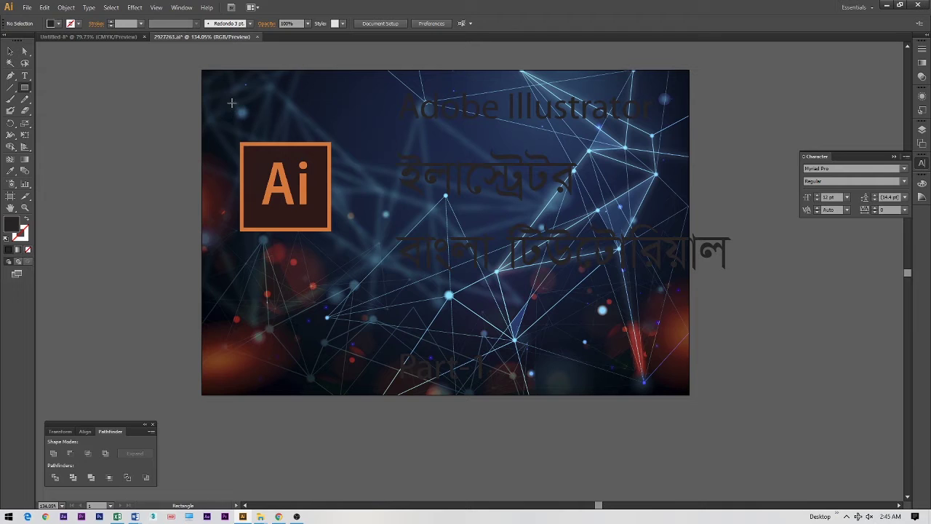
pyautogui.moveTo(230, 101); pyautogui.dragTo(659, 368)
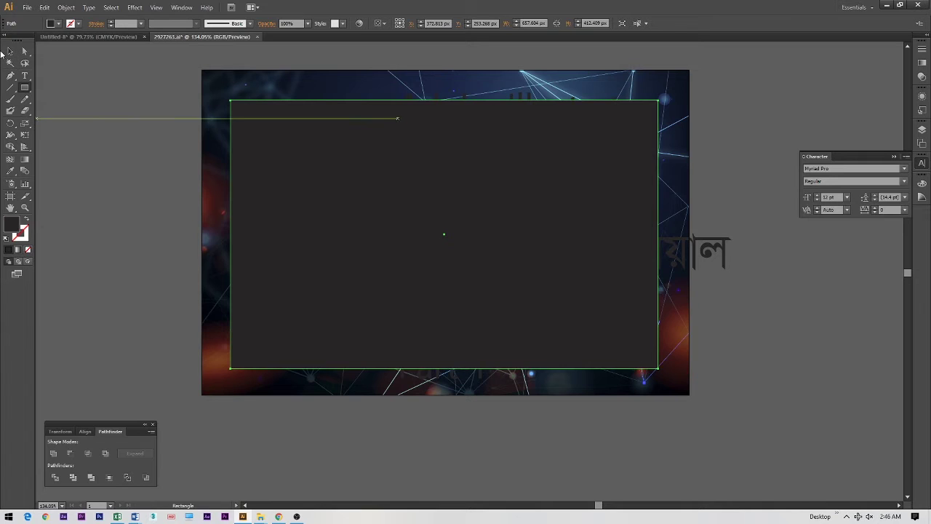
pyautogui.click(9, 51)
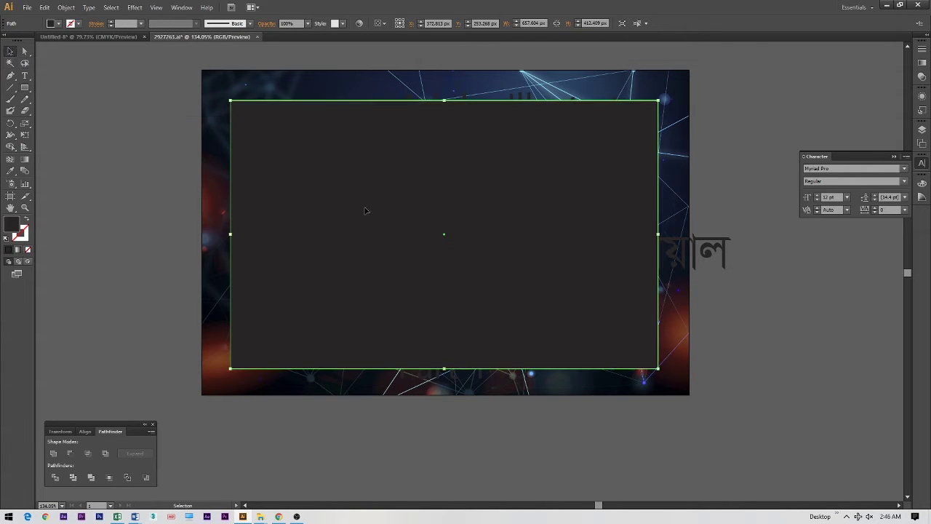
# - Send the dark rectangle backward so that it sits behind the Illustrator logo
pyautogui.click(121, 106)
pyautogui.click(312, 149)
pyautogui.press('ctrl')
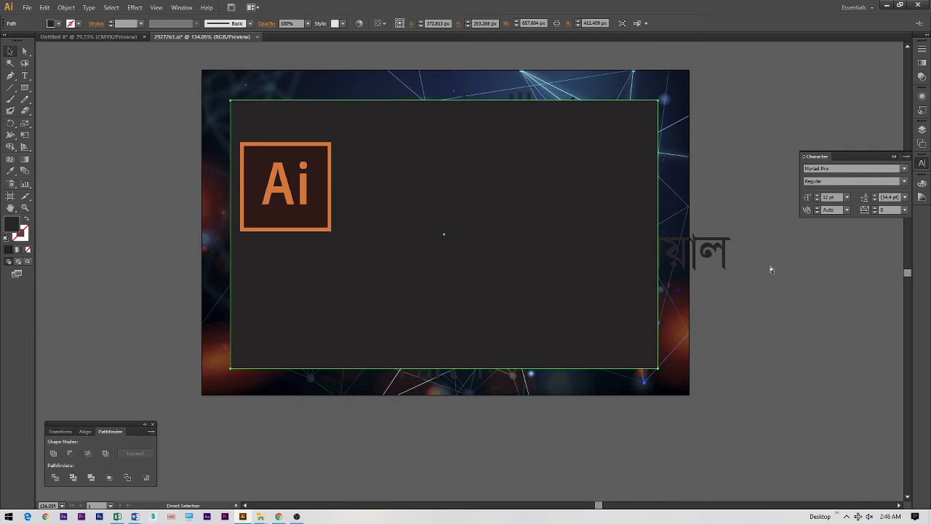
pyautogui.click(746, 134)
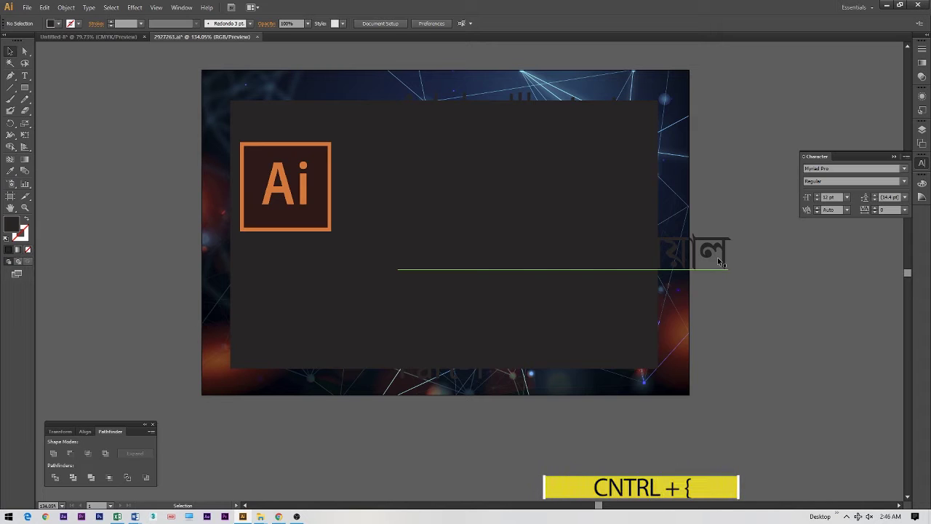
# - Move the বাংলা টিউটোরিয়াল text line onto the dark rectangle and change its fill to white
pyautogui.click(718, 262)
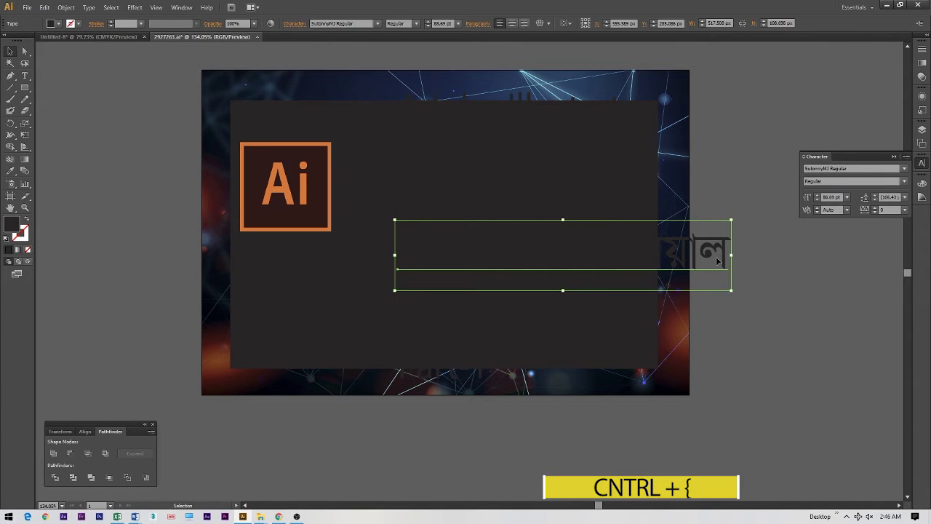
pyautogui.click(533, 173)
pyautogui.click(621, 322)
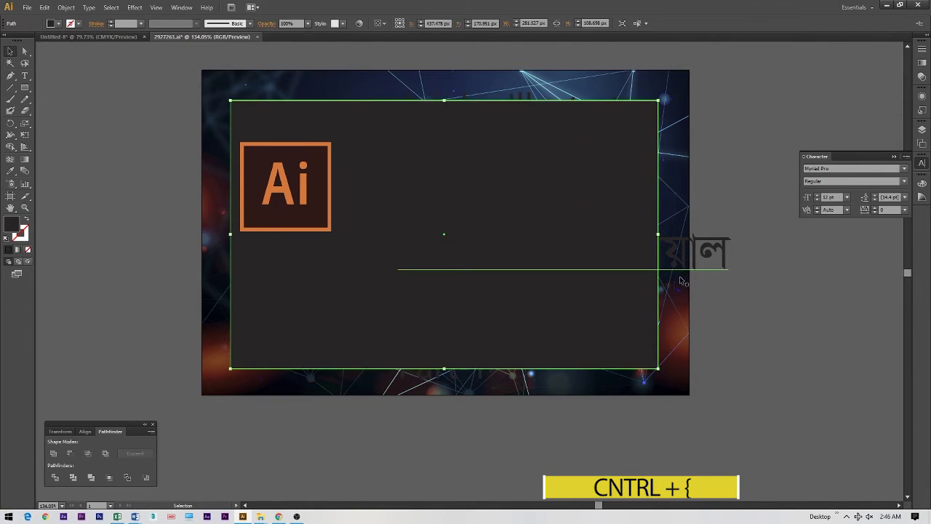
pyautogui.moveTo(702, 260); pyautogui.dragTo(643, 282)
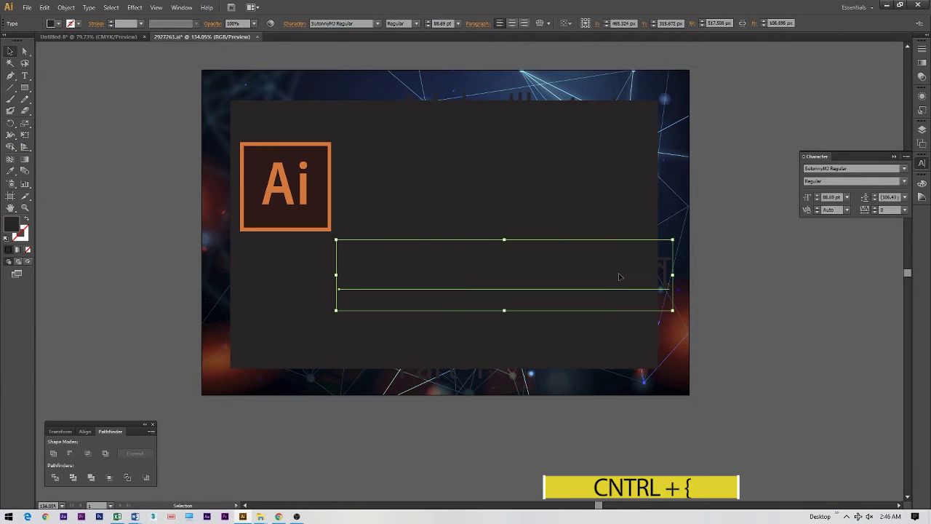
pyautogui.click(921, 186)
pyautogui.moveTo(868, 195); pyautogui.dragTo(737, 193)
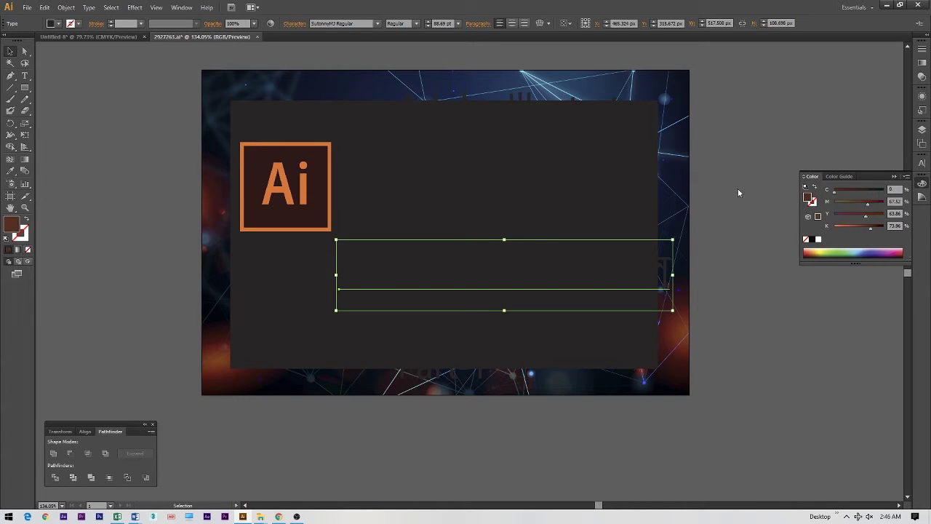
pyautogui.moveTo(844, 230); pyautogui.dragTo(832, 228)
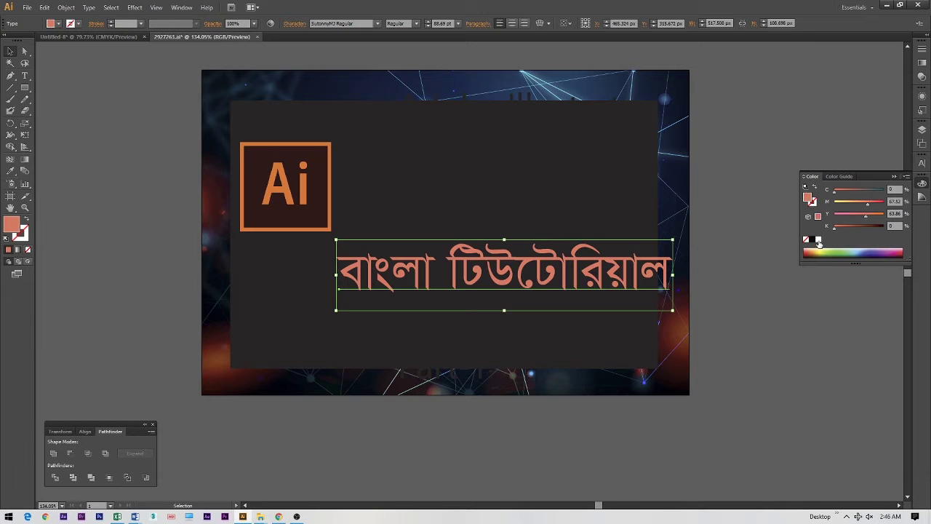
pyautogui.click(817, 240)
pyautogui.click(741, 218)
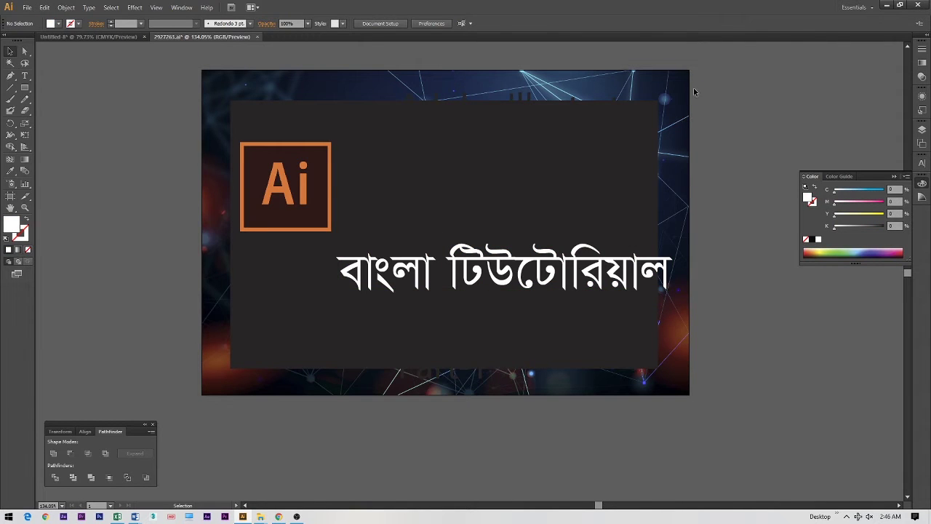
# - Lock the dark rectangle and fill the Adobe Illustrator and ইলাস্ট্রেটর text lines with white
pyautogui.click(609, 137)
pyautogui.hotkey('ctrl', '2')
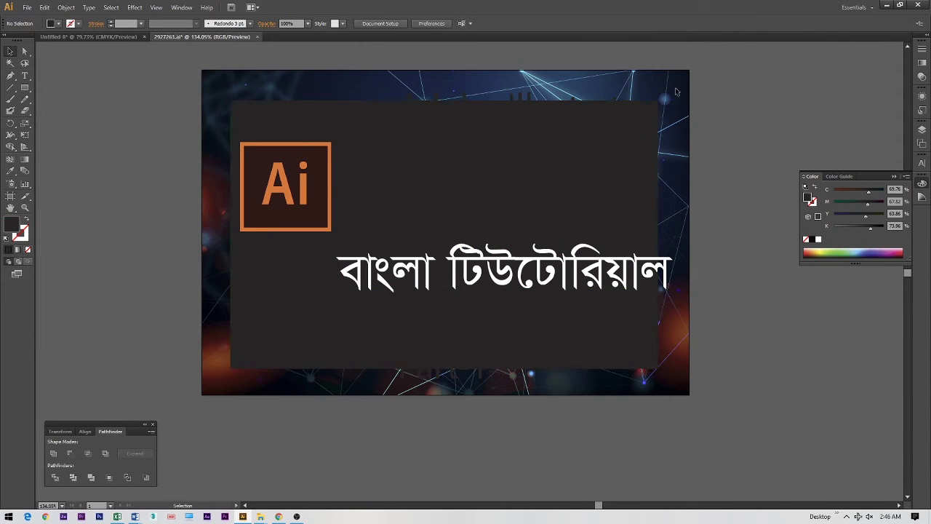
pyautogui.moveTo(679, 88); pyautogui.dragTo(566, 191)
pyautogui.click(817, 239)
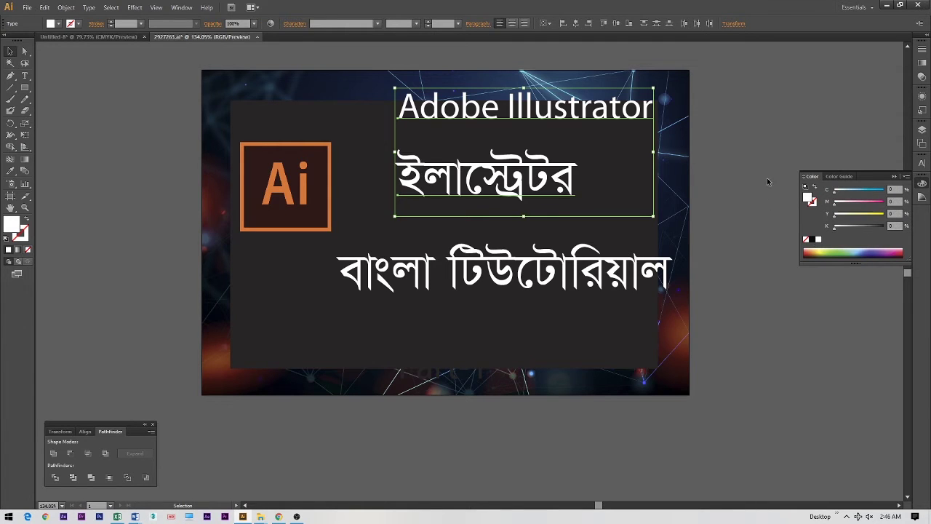
pyautogui.click(768, 107)
# - Move the Adobe Illustrator line low on the dark rectangle and enlarge ইলাস্ট্রেটর to about 437 px wide beside the logo
pyautogui.moveTo(514, 117); pyautogui.dragTo(370, 337)
pyautogui.moveTo(477, 194); pyautogui.dragTo(442, 154)
pyautogui.moveTo(540, 182); pyautogui.dragTo(645, 218)
pyautogui.click(727, 167)
# - Scale the বাংলা টিউটোরিয়াল line to about 446 px wide and align it beneath the ইলাস্ট্রেটর heading
pyautogui.moveTo(381, 267); pyautogui.dragTo(392, 217)
pyautogui.moveTo(687, 185)
pyautogui.mouseDown()
pyautogui.moveTo(646, 201)
pyautogui.moveTo(673, 192)
pyautogui.mouseUp()
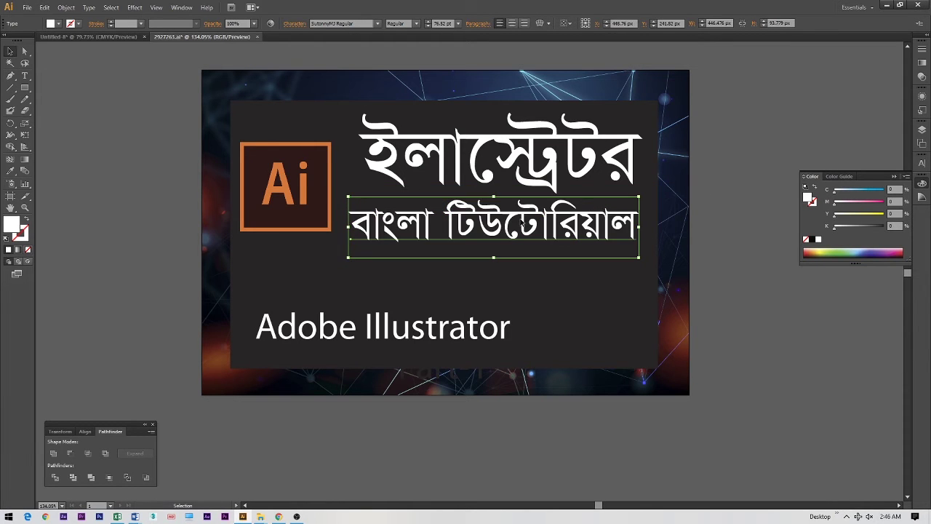
pyautogui.moveTo(521, 217); pyautogui.dragTo(526, 223)
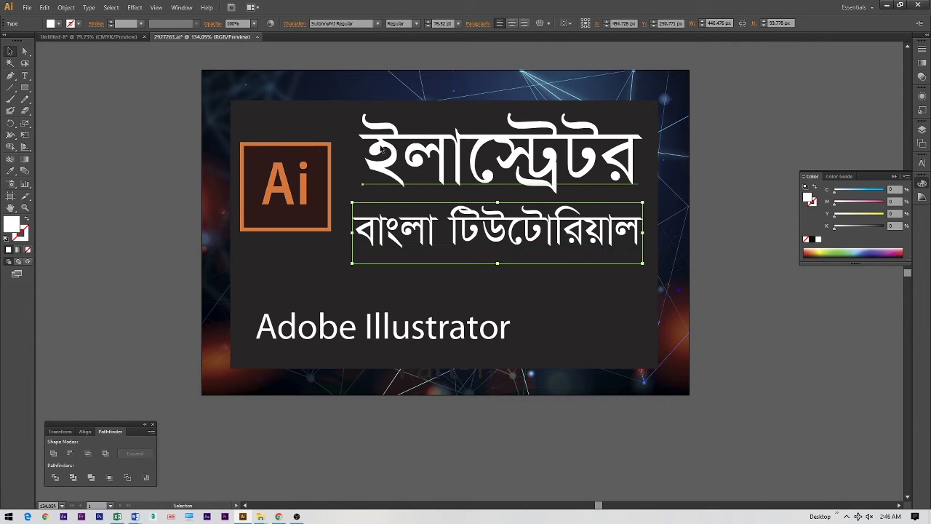
pyautogui.click(408, 149)
pyautogui.click(744, 116)
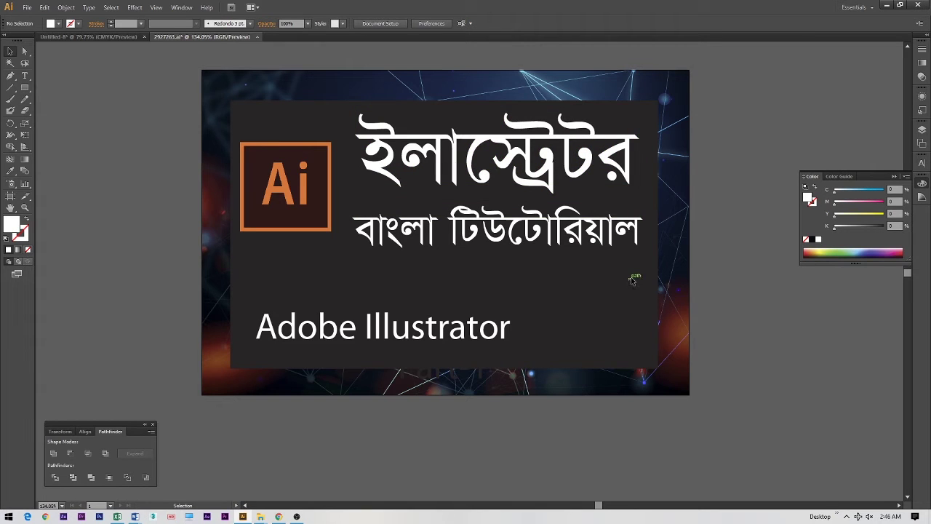
# - Draw a rectangle about 460 by 140 px over the ইলাস্ট্রেটর heading and fill it black with C, M, Y and K at 100
pyautogui.click(444, 160)
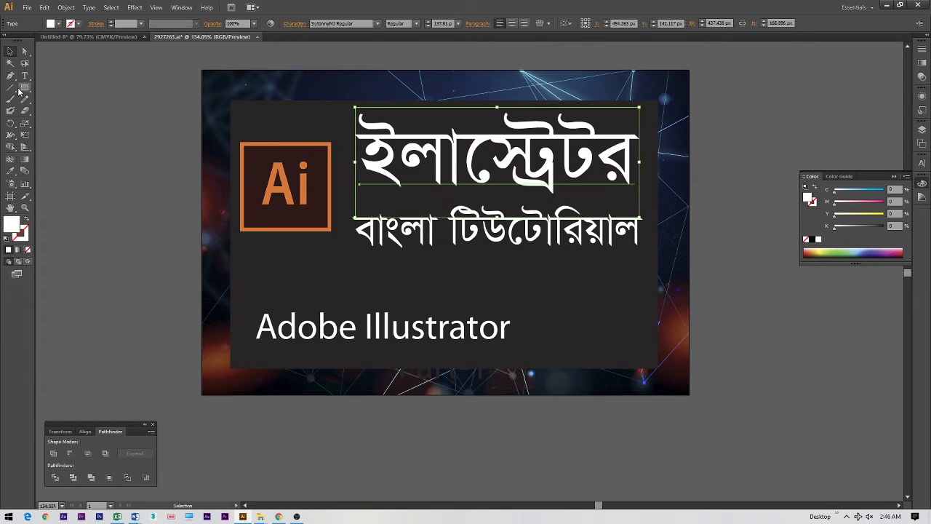
pyautogui.moveTo(24, 87); pyautogui.dragTo(65, 87)
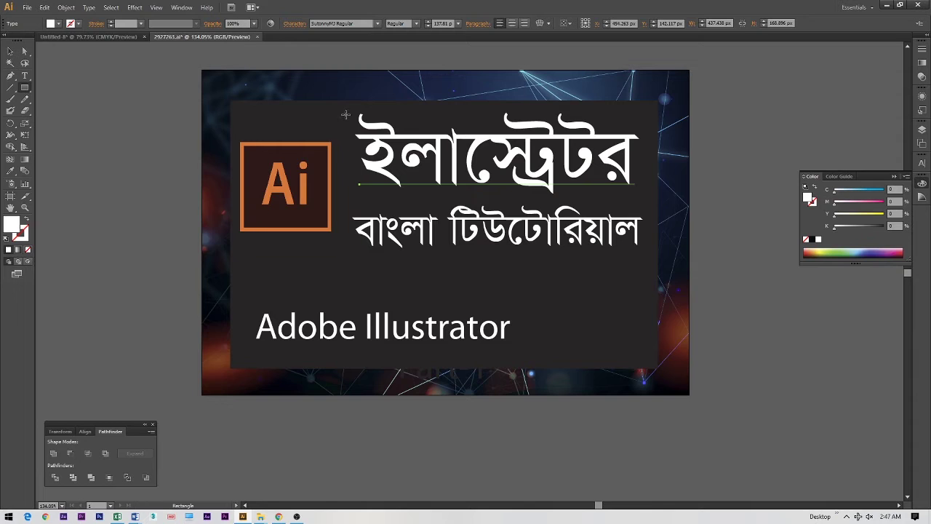
pyautogui.moveTo(345, 109); pyautogui.dragTo(643, 199)
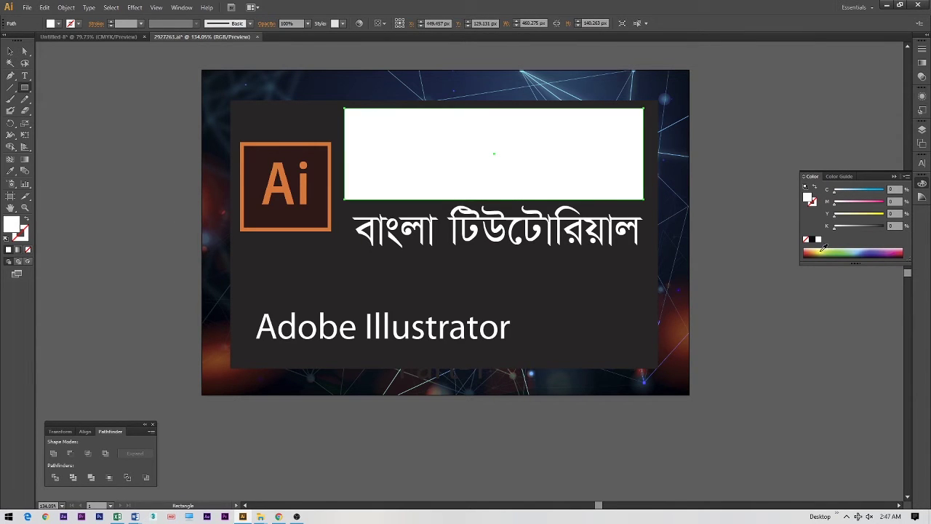
pyautogui.click(812, 239)
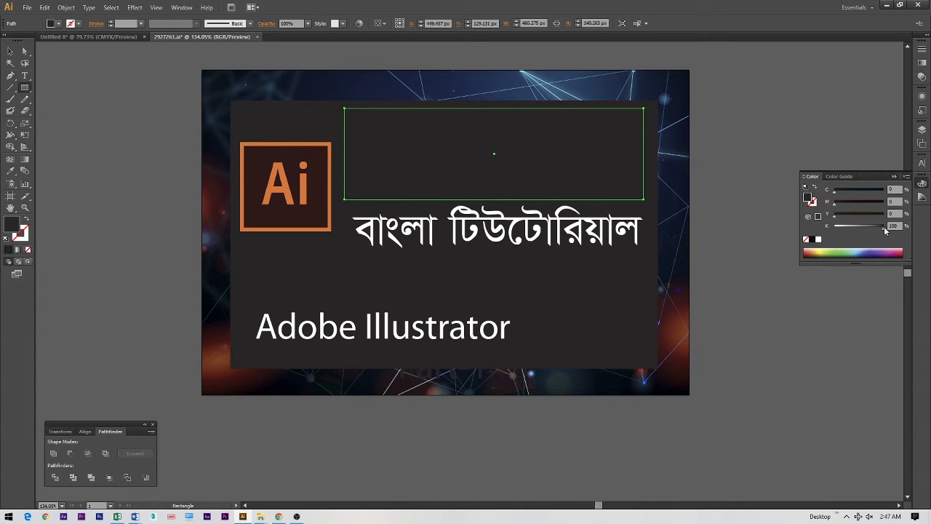
pyautogui.moveTo(883, 220); pyautogui.dragTo(923, 221)
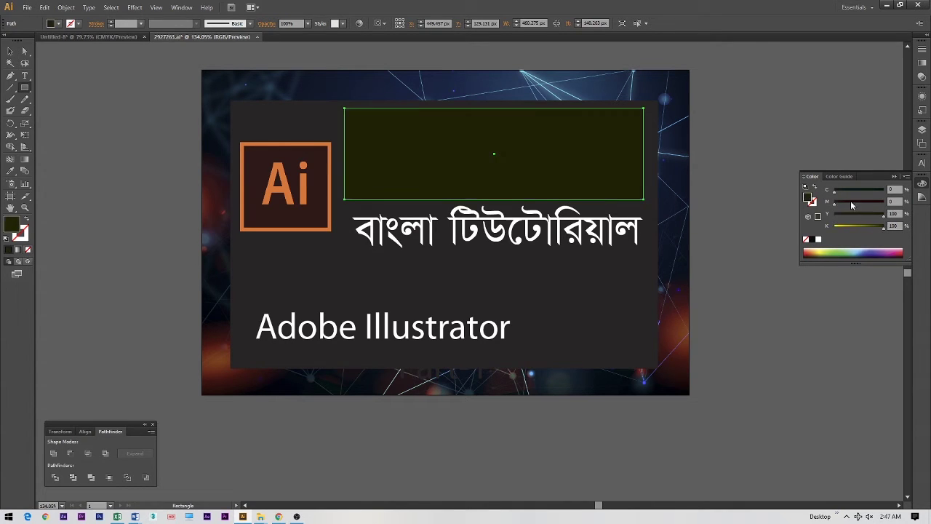
pyautogui.moveTo(834, 204); pyautogui.dragTo(892, 204)
pyautogui.moveTo(836, 190); pyautogui.dragTo(883, 190)
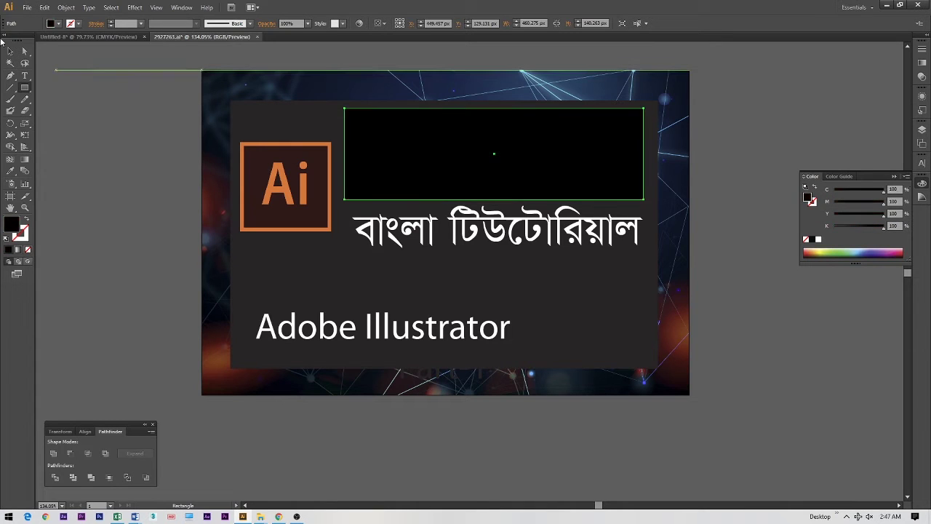
# - Set the document color mode to RGB Color
pyautogui.click(27, 7)
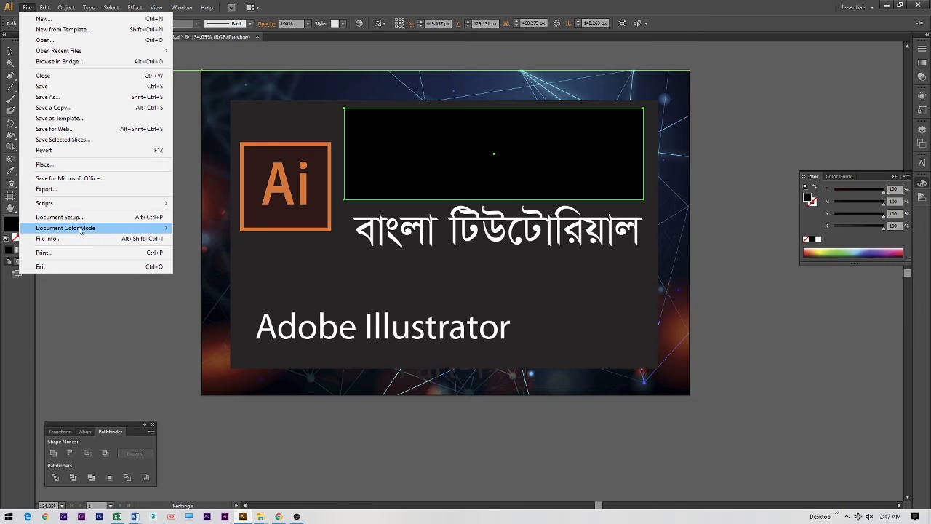
pyautogui.moveTo(102, 230)
pyautogui.click(202, 239)
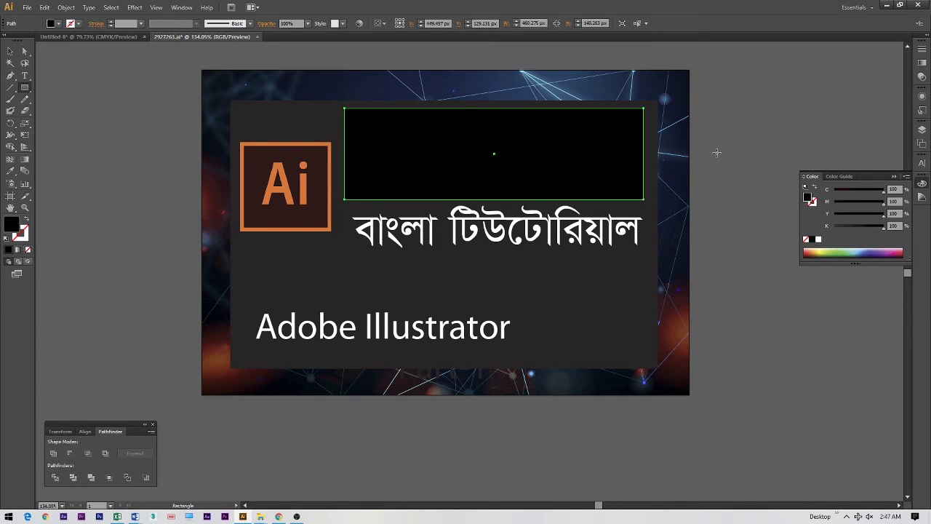
# - Send the black rectangle backward so that it sits behind the ইলাস্ট্রেটর heading
pyautogui.click(9, 51)
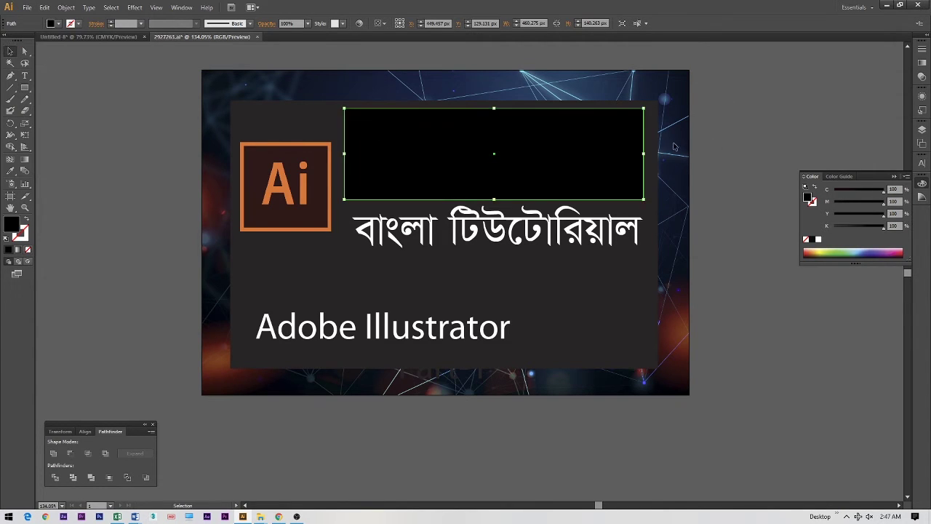
pyautogui.press('a')
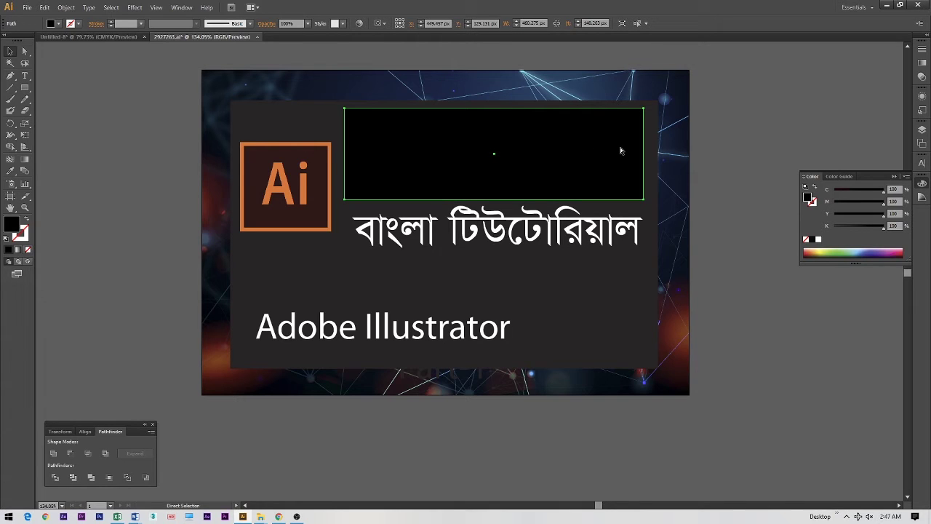
pyautogui.hotkey('ctrl', '[')
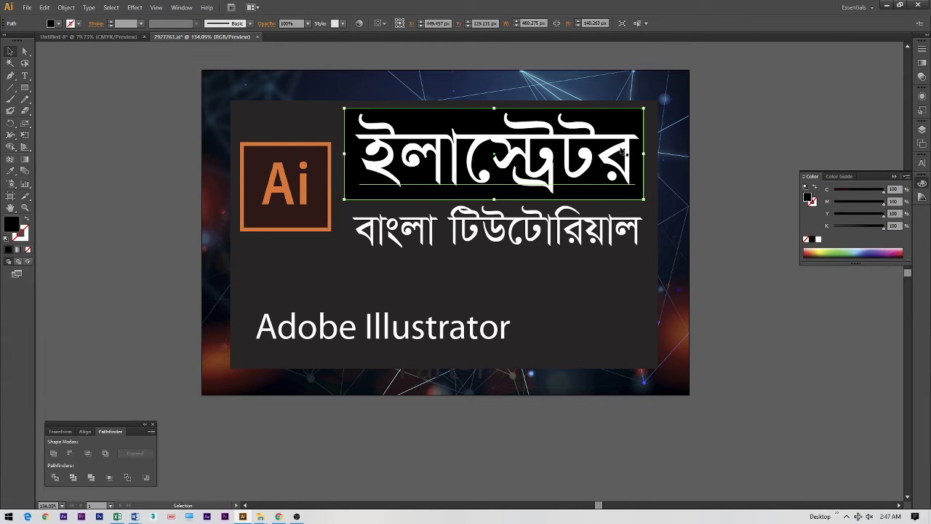
pyautogui.click(778, 90)
pyautogui.press('v')
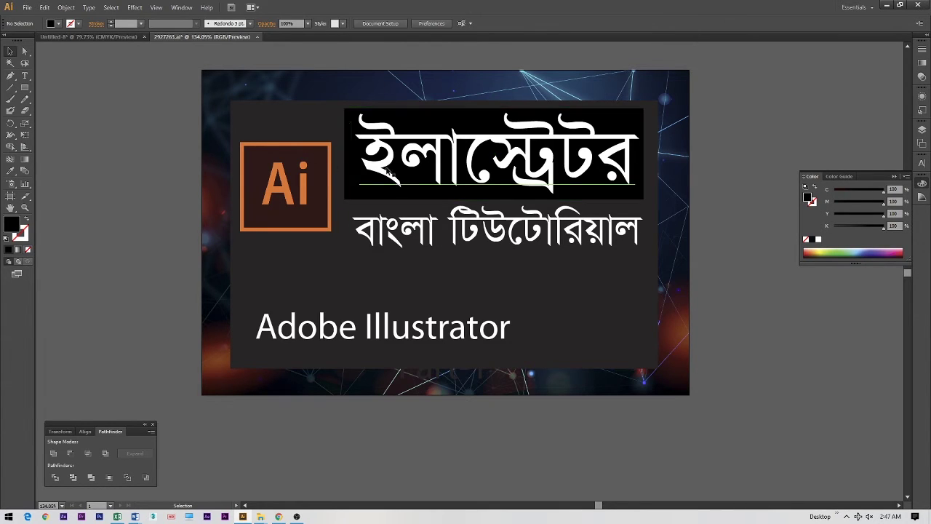
pyautogui.click(632, 121)
pyautogui.moveTo(632, 121); pyautogui.dragTo(636, 121)
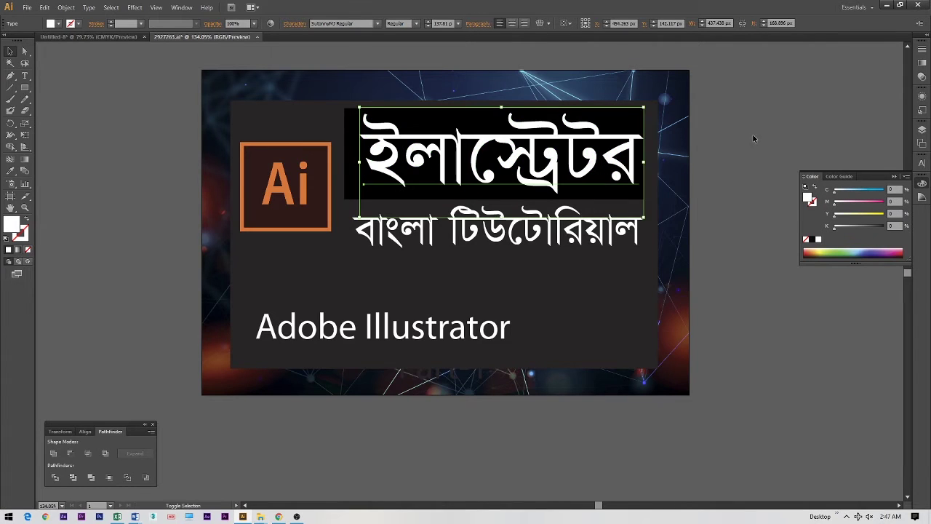
pyautogui.hotkey('ctrl', 'z')
pyautogui.press('v')
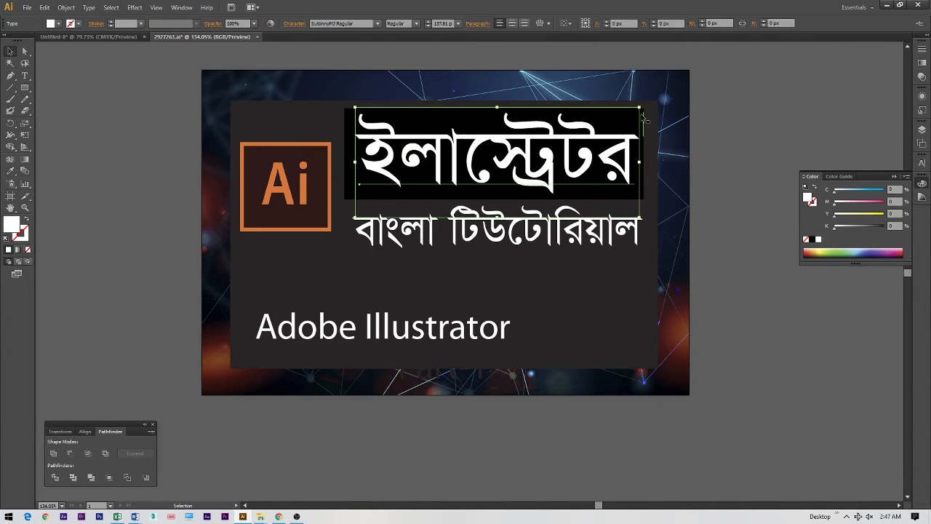
# - Reposition the black rectangle slightly toward the logo, leaving a wider margin before the start of the ইলাস্ট্রেটর heading
pyautogui.click(682, 125)
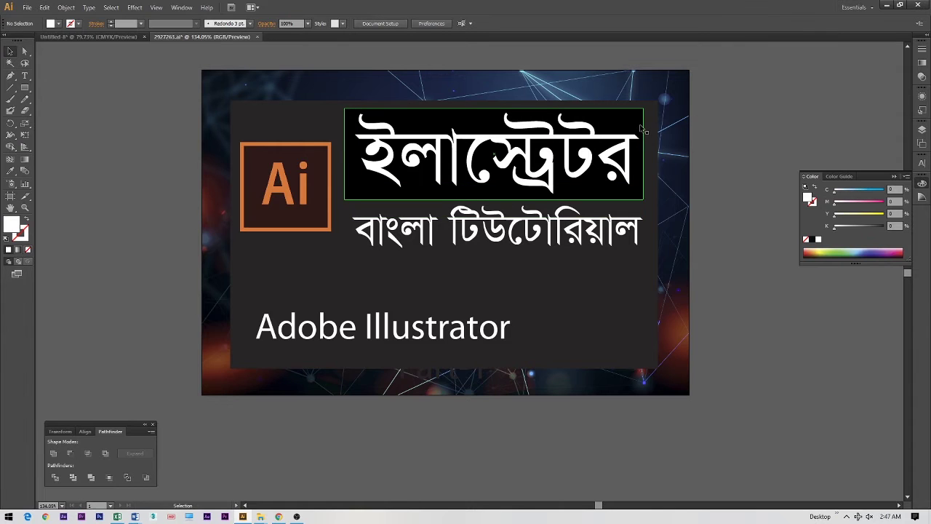
pyautogui.moveTo(640, 128); pyautogui.dragTo(647, 128)
pyautogui.click(698, 117)
pyautogui.hotkey('ctrl', 'space')
pyautogui.moveTo(270, 101); pyautogui.dragTo(456, 216)
pyautogui.moveTo(456, 242); pyautogui.dragTo(477, 211)
pyautogui.click(25, 51)
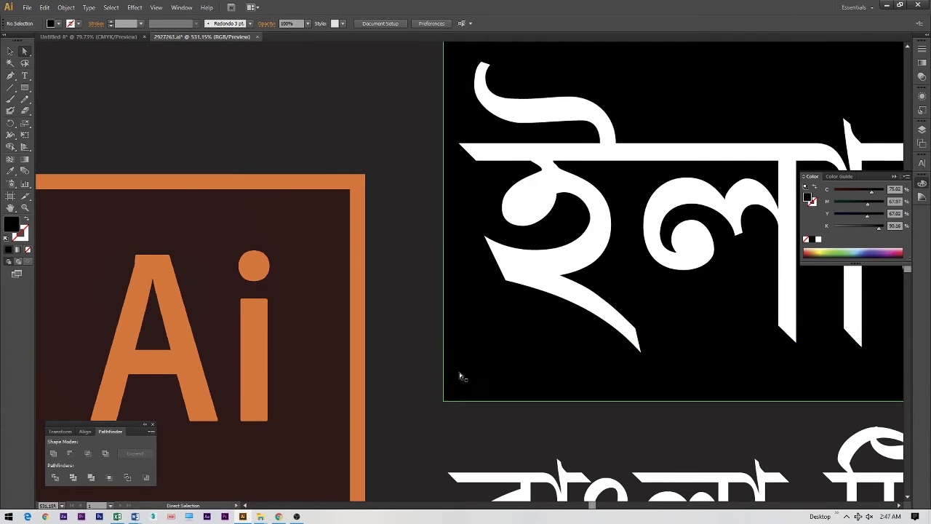
pyautogui.click(450, 394)
pyautogui.moveTo(437, 400)
pyautogui.mouseDown()
pyautogui.moveTo(407, 393)
pyautogui.moveTo(442, 396)
pyautogui.moveTo(430, 397)
pyautogui.mouseUp()
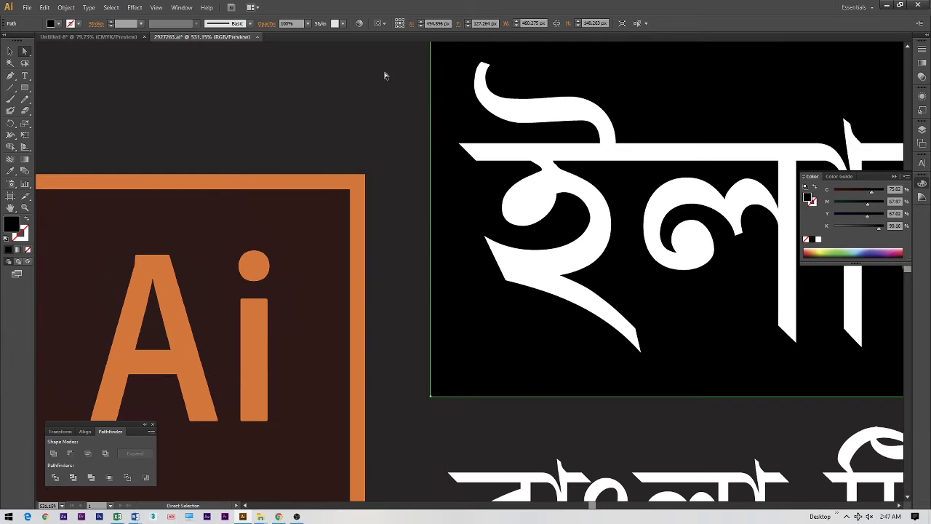
pyautogui.moveTo(431, 398)
pyautogui.mouseDown()
pyautogui.moveTo(453, 389)
pyautogui.moveTo(434, 408)
pyautogui.moveTo(431, 398)
pyautogui.mouseUp()
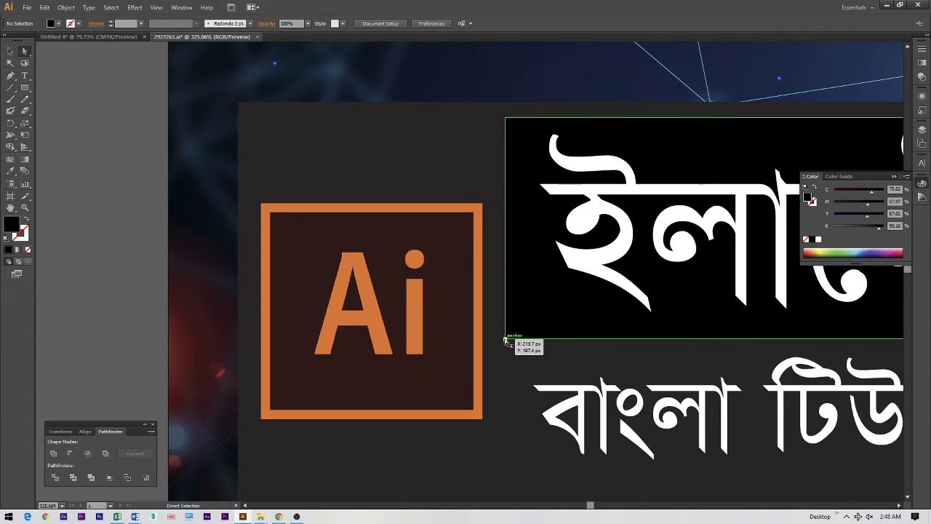
# - Slant the black rectangle's logo-side edge by pulling its lower corner outward, and narrow the shape to clear the logo
pyautogui.moveTo(505, 337); pyautogui.dragTo(448, 339)
pyautogui.click(11, 51)
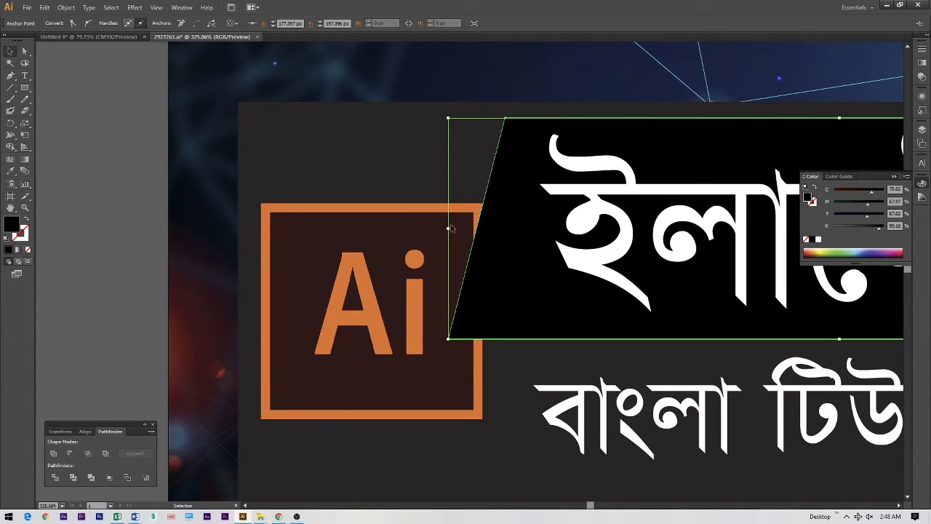
pyautogui.moveTo(448, 227); pyautogui.dragTo(493, 228)
pyautogui.click(106, 114)
pyautogui.moveTo(296, 200); pyautogui.dragTo(195, 157)
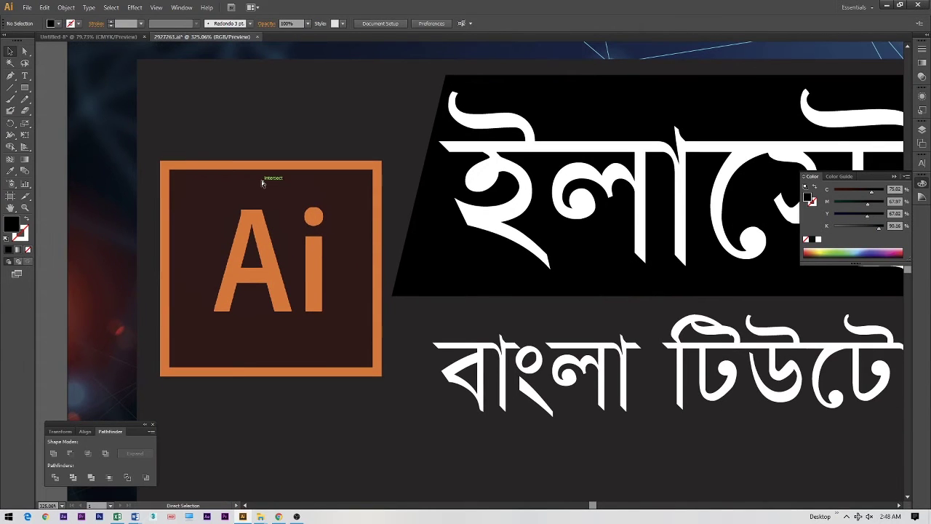
pyautogui.hotkey('ctrl', '-')
pyautogui.moveTo(358, 222); pyautogui.dragTo(248, 166)
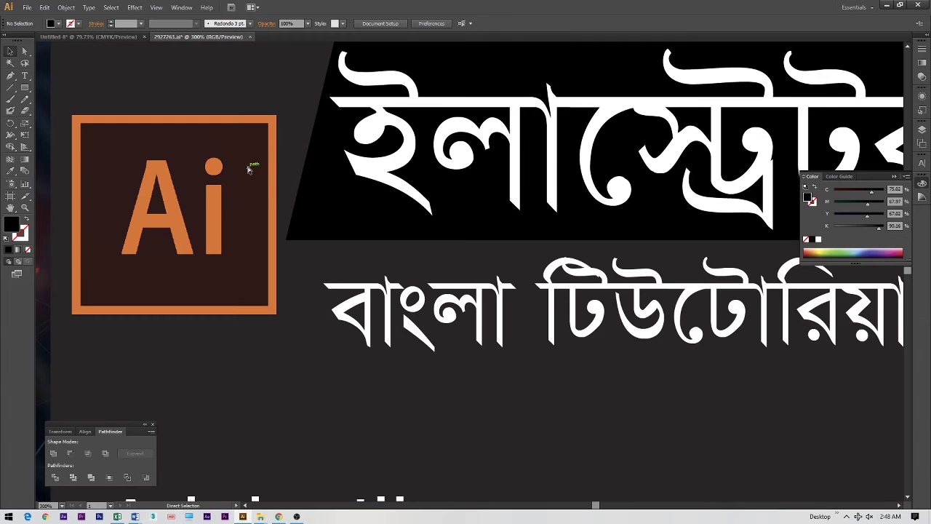
pyautogui.hotkey('ctrl', '1')
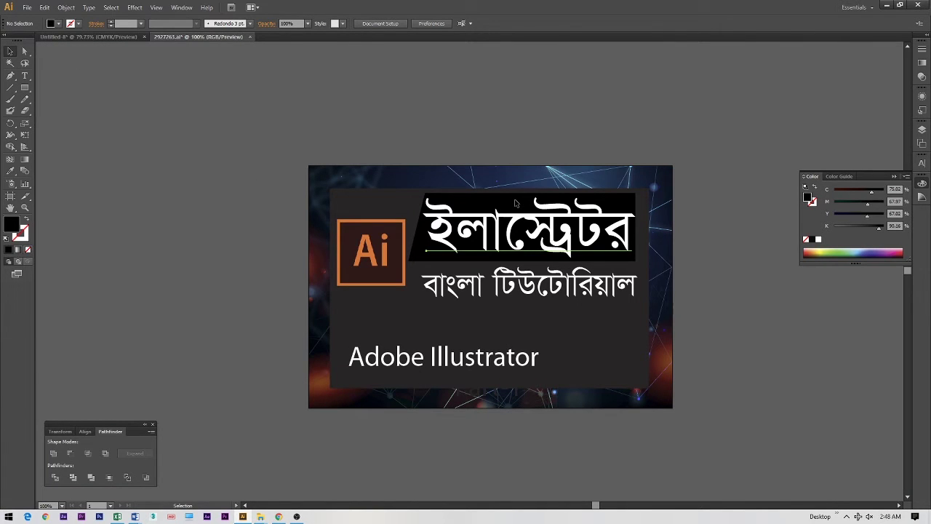
pyautogui.click(515, 203)
pyautogui.click(735, 219)
pyautogui.click(613, 215)
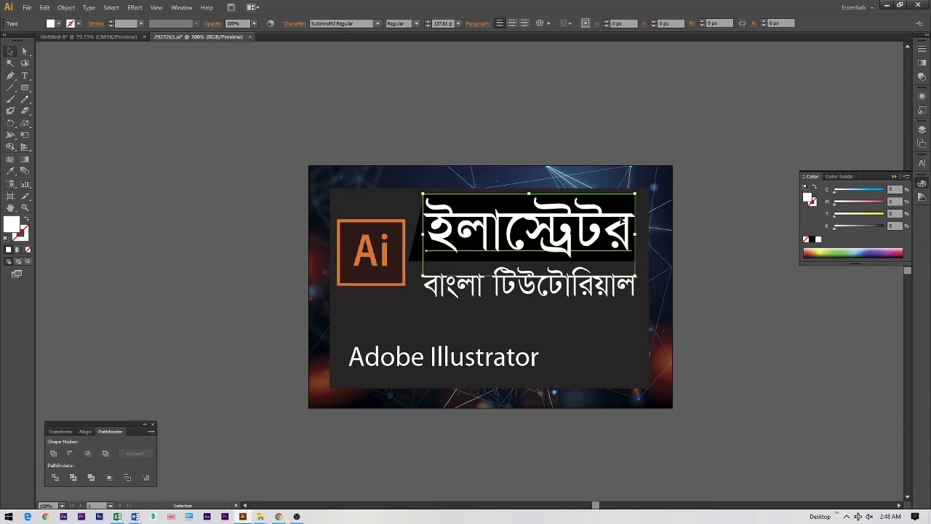
pyautogui.click(680, 198)
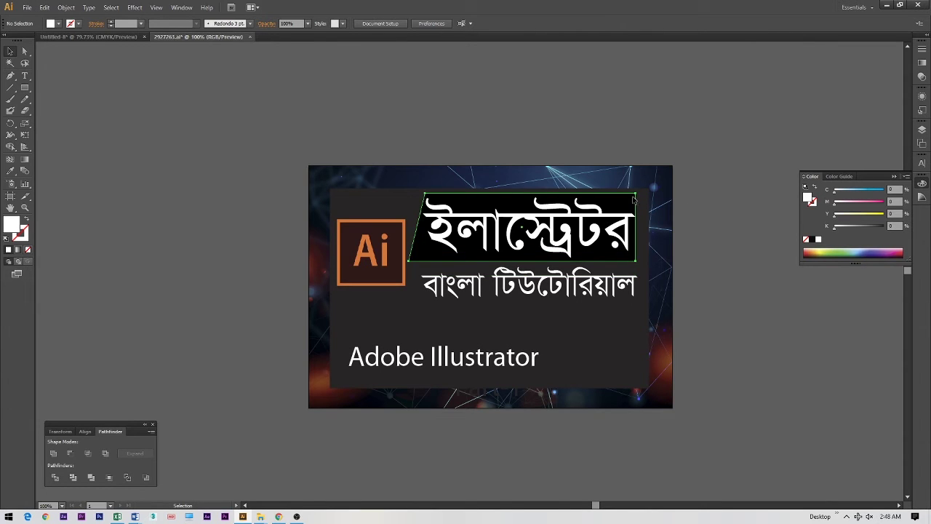
pyautogui.moveTo(633, 199); pyautogui.dragTo(627, 272)
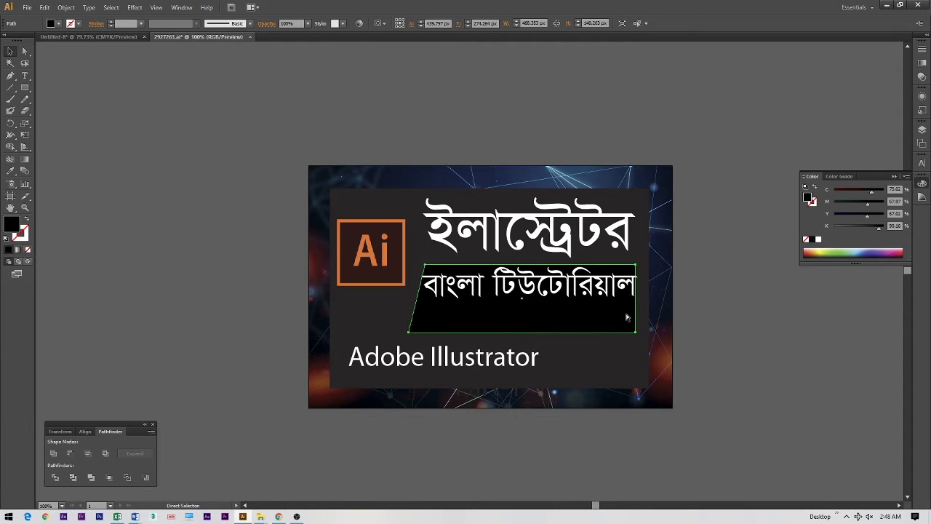
pyautogui.hotkey('ctrl', 'z')
pyautogui.moveTo(630, 201); pyautogui.dragTo(688, 268)
pyautogui.hotkey('ctrl', 'z')
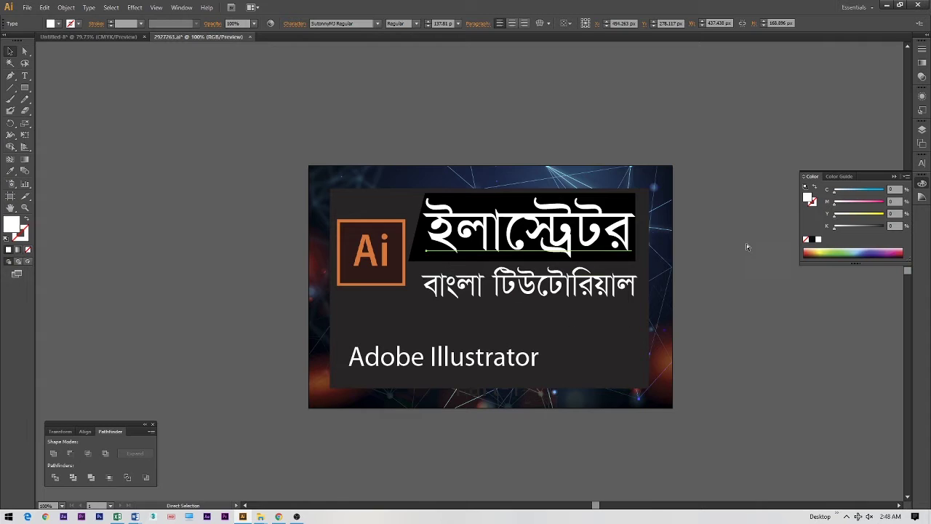
pyautogui.click(747, 243)
pyautogui.click(635, 198)
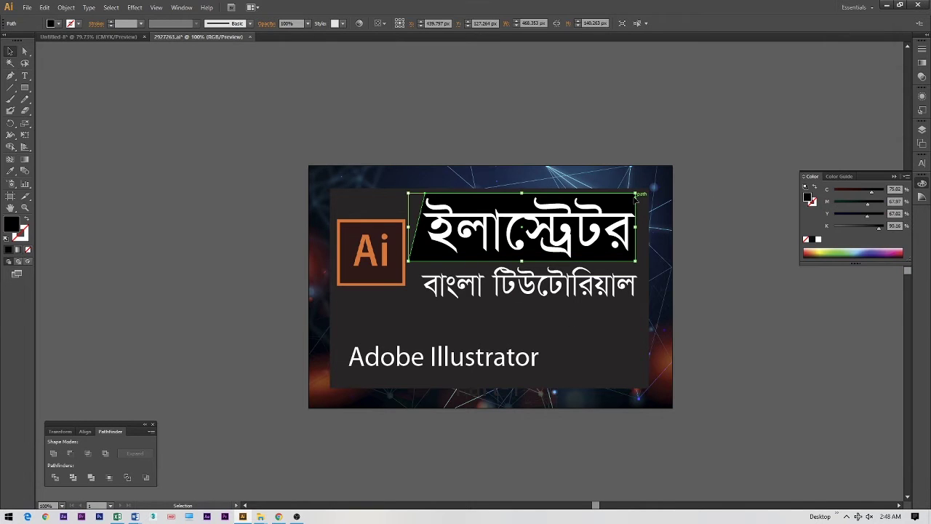
pyautogui.moveTo(635, 198); pyautogui.dragTo(622, 266)
pyautogui.click(737, 221)
pyautogui.hotkey('ctrl', 'z')
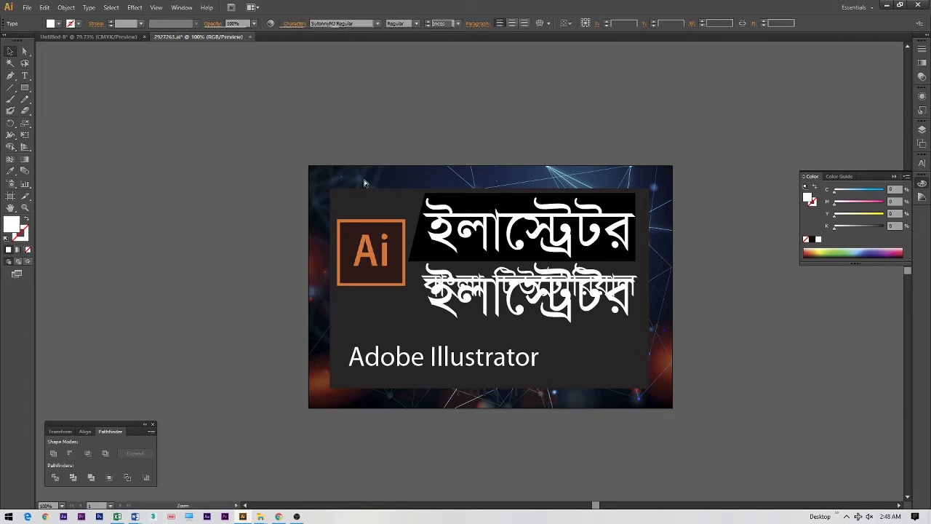
# - Lock the ইলাস্ট্রেটর heading text and duplicate its slanted black shape directly below, behind the বাংলা টিউটোরিয়াল line
pyautogui.moveTo(309, 167); pyautogui.dragTo(842, 345)
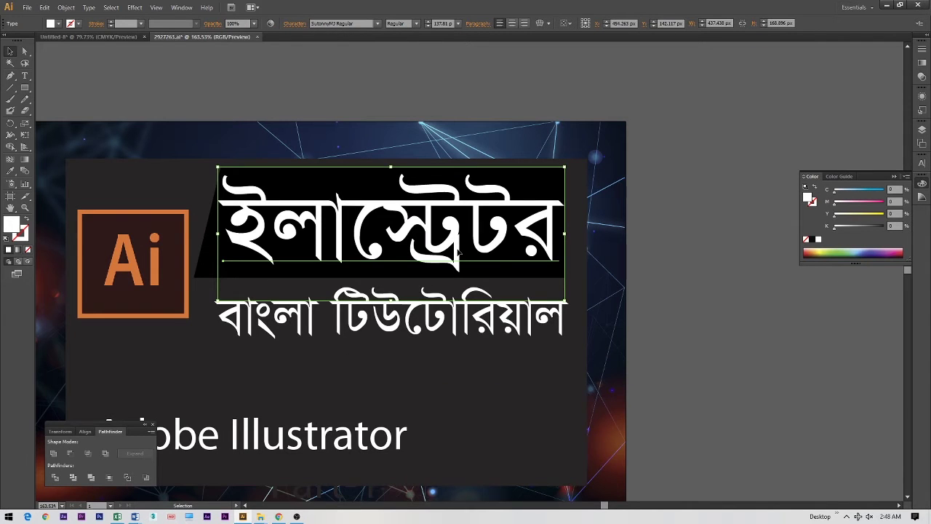
pyautogui.press('a')
pyautogui.hotkey('ctrl', '2')
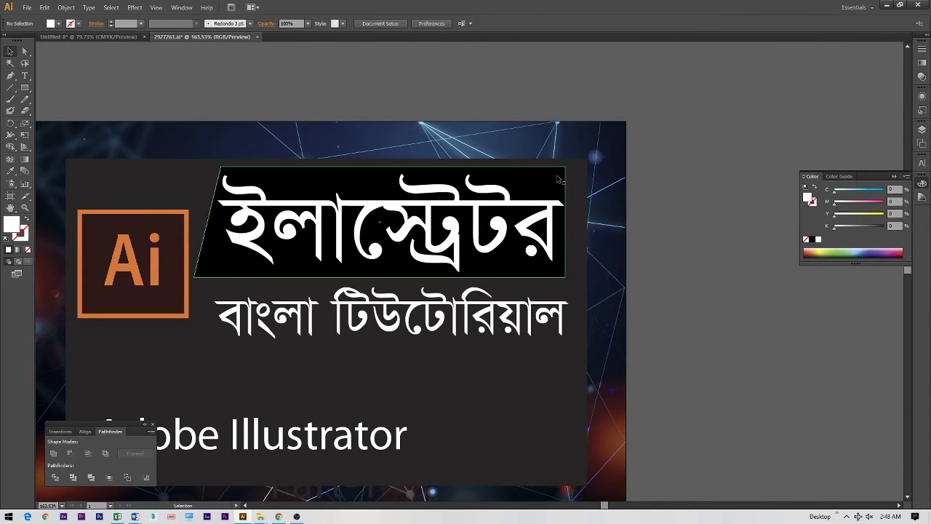
pyautogui.click(556, 180)
pyautogui.moveTo(529, 191); pyautogui.dragTo(524, 294)
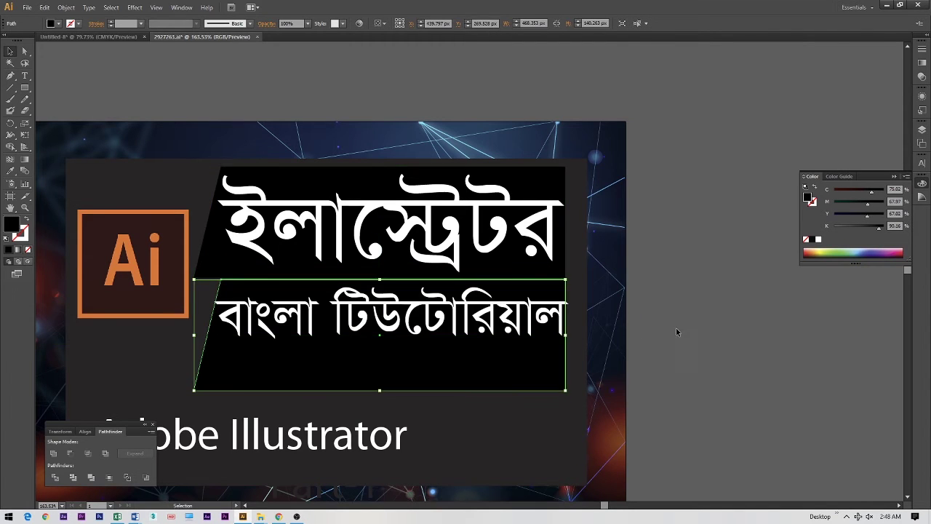
pyautogui.click(675, 328)
# - Resize the copied black shape to about 458.6 × 81.3 px so that it fits around the বাংলা টিউটোরিয়াল line
pyautogui.click(368, 391)
pyautogui.moveTo(379, 395); pyautogui.dragTo(385, 351)
pyautogui.moveTo(380, 279); pyautogui.dragTo(380, 285)
pyautogui.moveTo(194, 314); pyautogui.dragTo(202, 315)
# - Shift the lower black shape about 12 px toward the logo so that its slanted edge clears the start of the second line
pyautogui.click(24, 50)
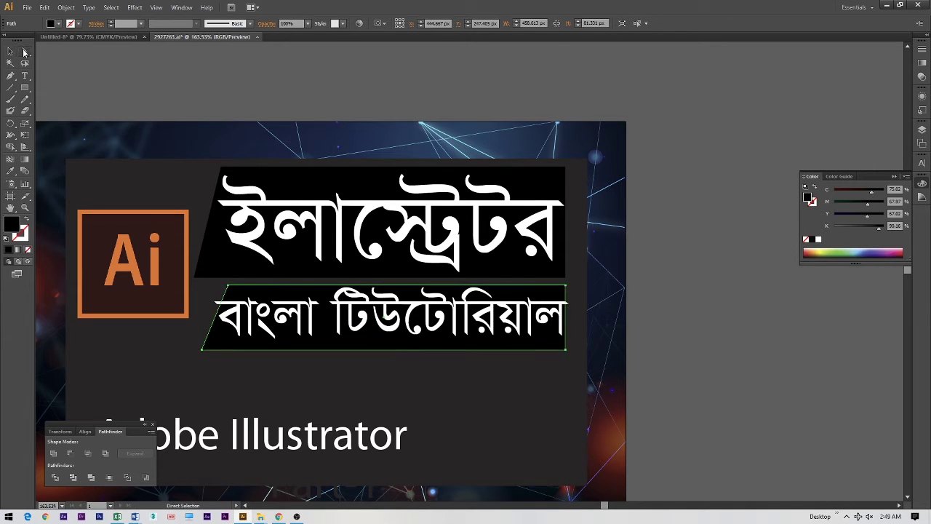
pyautogui.click(80, 68)
pyautogui.moveTo(107, 215); pyautogui.dragTo(326, 344)
pyautogui.click(523, 306)
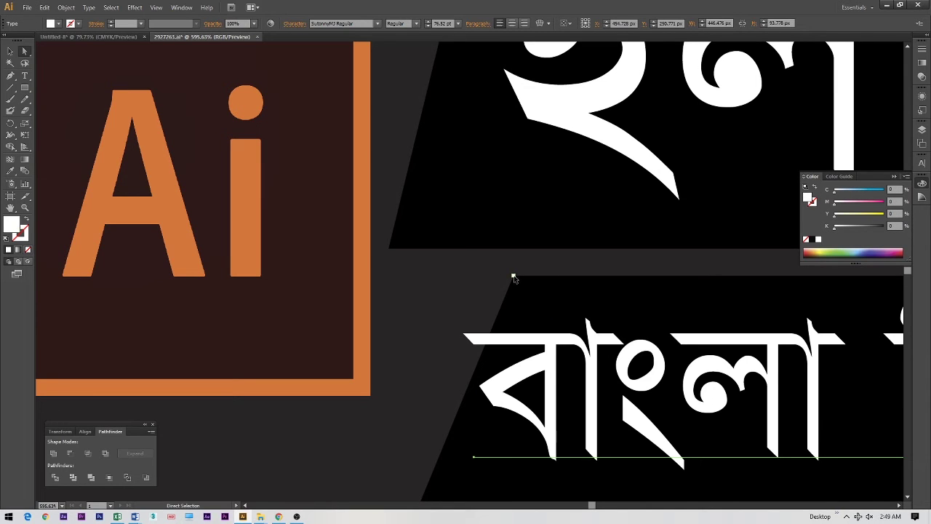
pyautogui.moveTo(513, 276); pyautogui.dragTo(487, 277)
pyautogui.hotkey('ctrl', 'z')
pyautogui.press('v')
pyautogui.press('a')
pyautogui.click(513, 278)
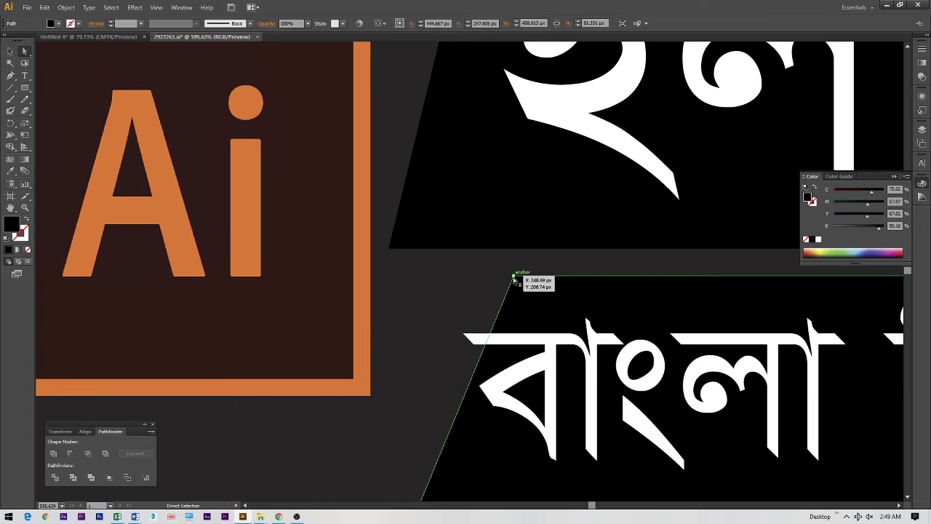
pyautogui.moveTo(513, 279); pyautogui.dragTo(477, 278)
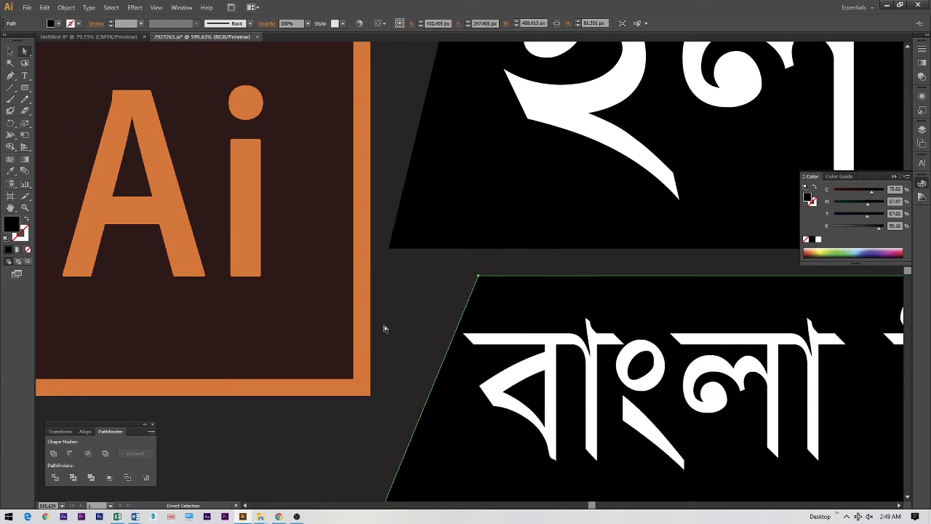
# - Pull the lower black shape's bottom corner beside the logo slightly inward to steepen its slanted edge
pyautogui.scroll(-5, 384, 329)
pyautogui.click(336, 352)
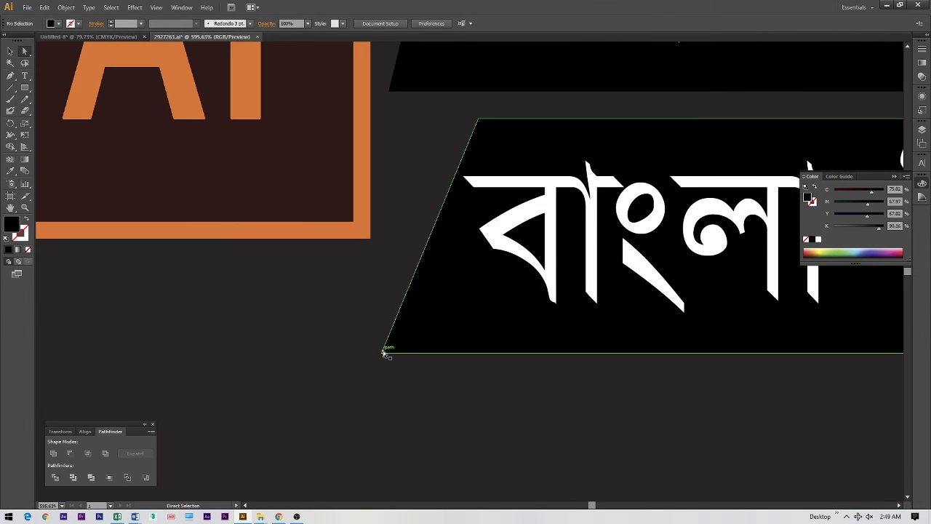
pyautogui.moveTo(384, 352); pyautogui.dragTo(396, 357)
pyautogui.press('v')
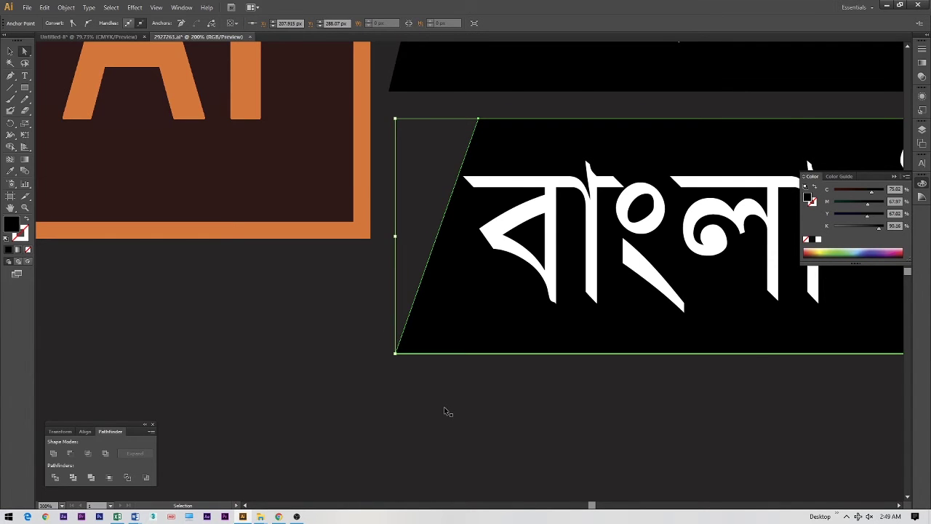
pyautogui.hotkey('ctrl', '-')
pyautogui.hotkey('ctrl', '-')
pyautogui.hotkey('ctrl', '-')
pyautogui.hotkey('ctrl', '-')
pyautogui.moveTo(510, 366); pyautogui.dragTo(393, 357)
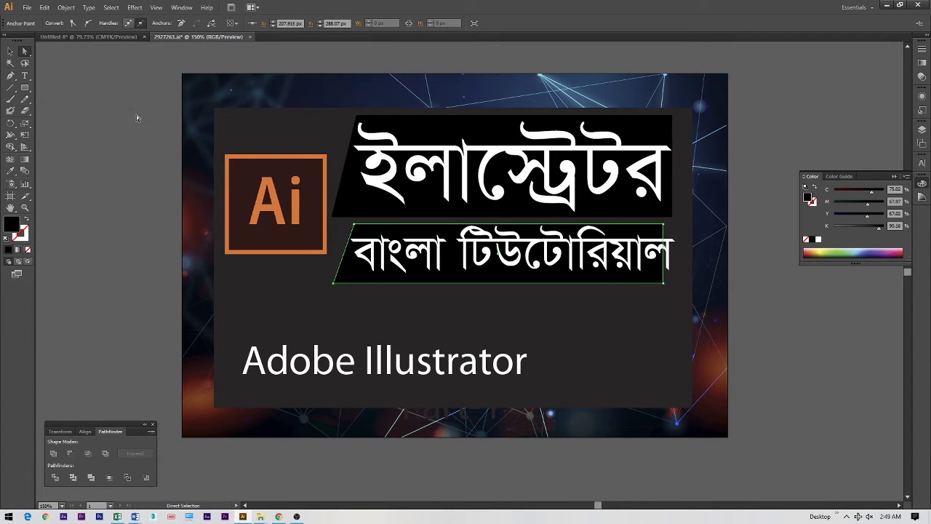
pyautogui.click(136, 115)
# - Lock the বাংলা টিউটোরিয়াল text and widen its black shape to about 464.6 px, aligning its far edge with the heading's shape
pyautogui.click(10, 51)
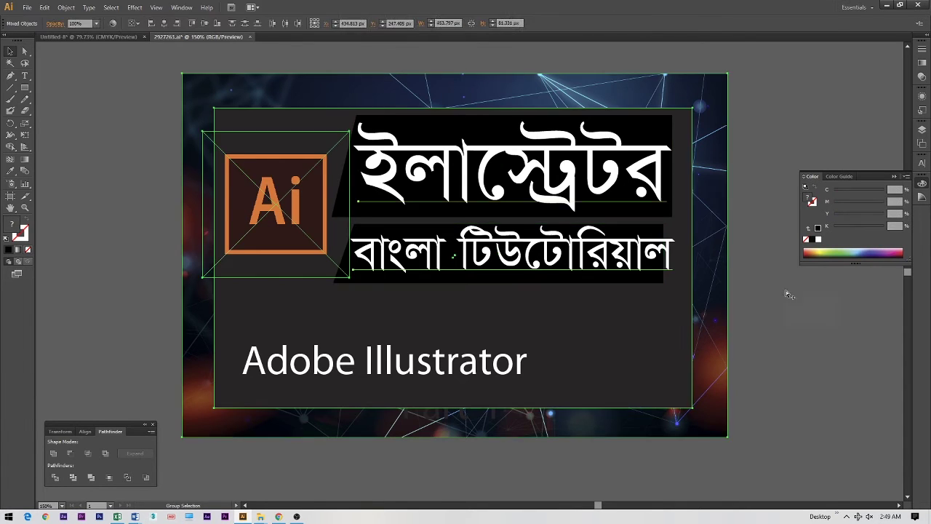
pyautogui.click(668, 253)
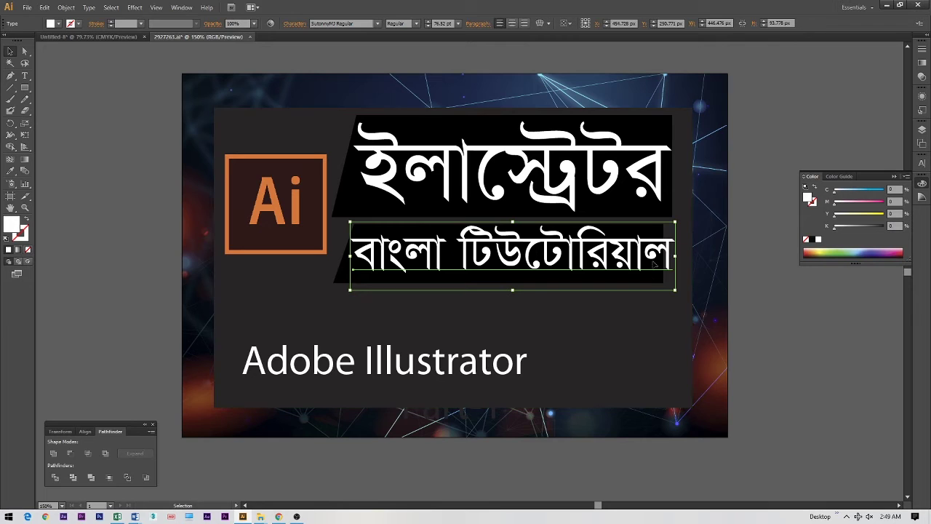
pyautogui.click(669, 293)
pyautogui.click(656, 280)
pyautogui.hotkey('ctrl', '2')
pyautogui.click(655, 281)
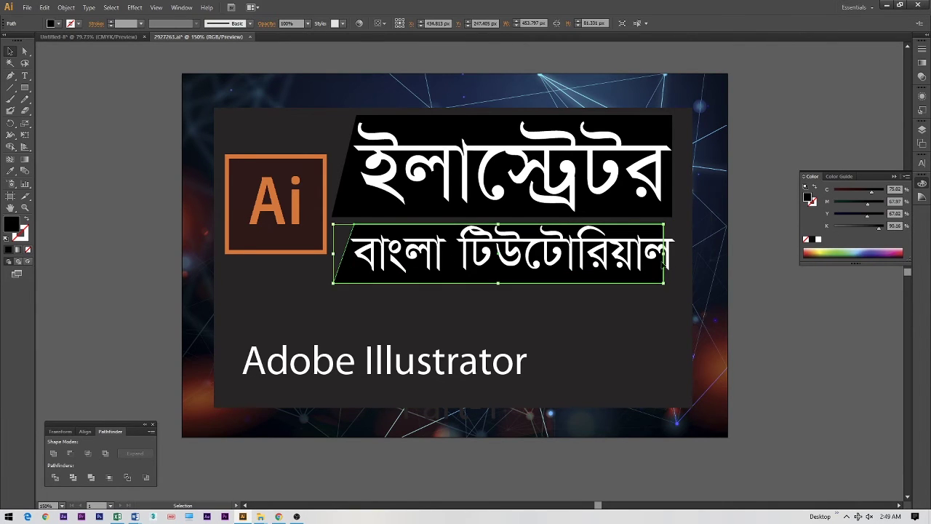
pyautogui.moveTo(662, 253); pyautogui.dragTo(672, 254)
pyautogui.click(771, 296)
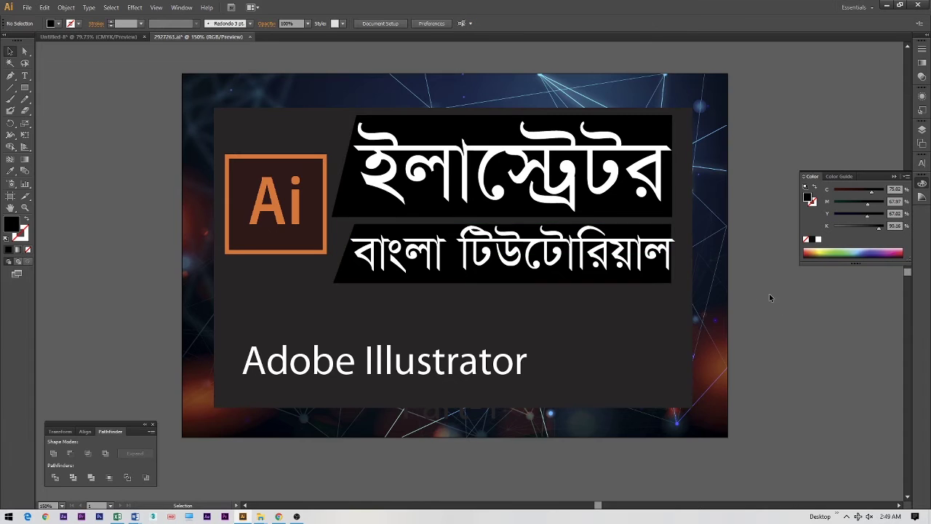
# - Narrow the বাংলা টিউটোরিয়াল text to about 431.8 px so that it fits inside its black shape
pyautogui.press('v')
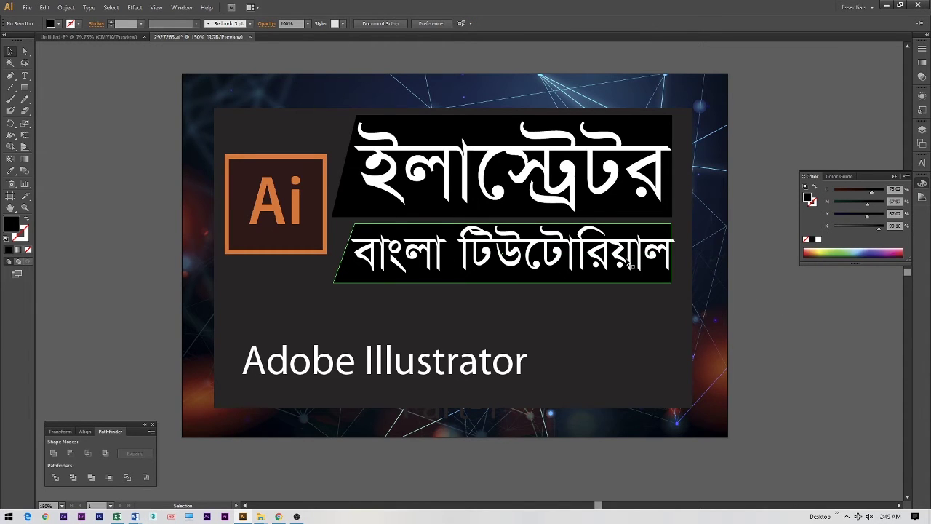
pyautogui.click(627, 262)
pyautogui.click(743, 297)
pyautogui.click(612, 247)
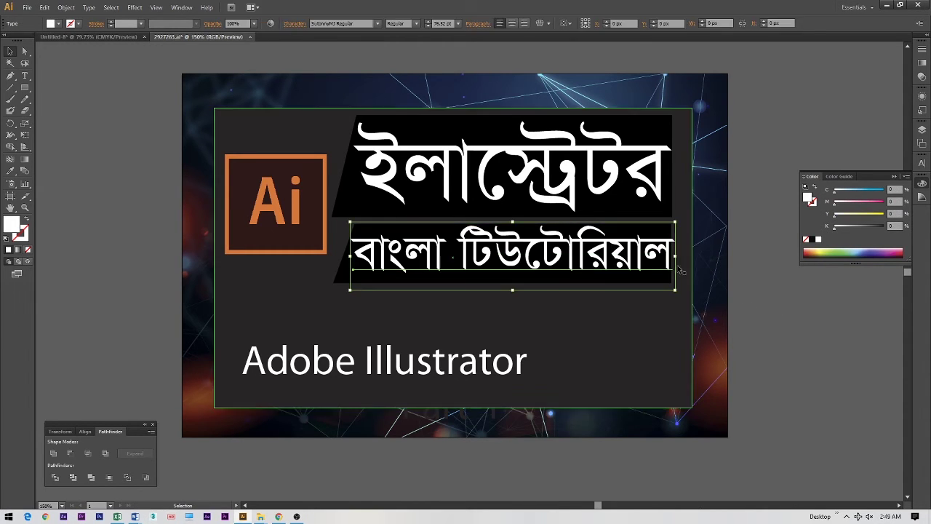
pyautogui.moveTo(675, 256)
pyautogui.mouseDown()
pyautogui.moveTo(684, 259)
pyautogui.moveTo(664, 258)
pyautogui.mouseUp()
pyautogui.click(798, 303)
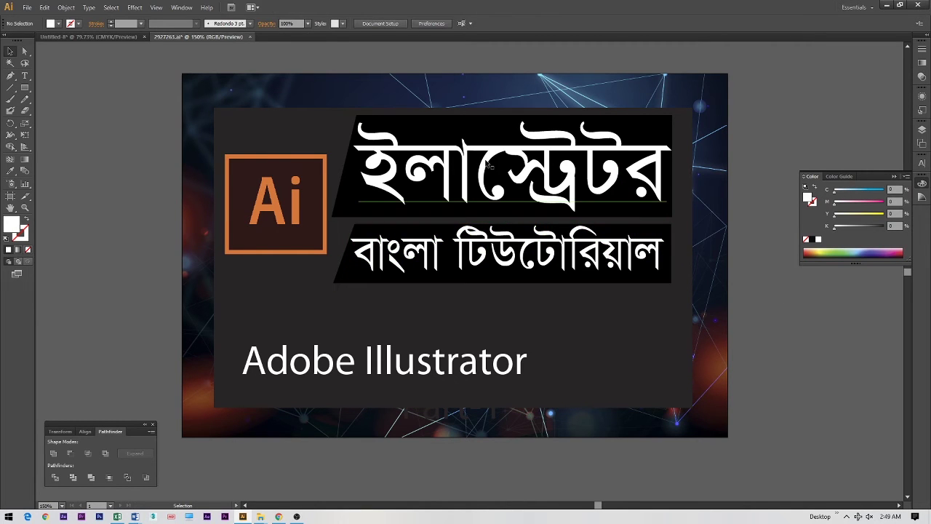
# - Reduce the ইলাস্ট্রেটর heading's height to about 142.5 px, leaving a margin inside its black shape
pyautogui.click(519, 175)
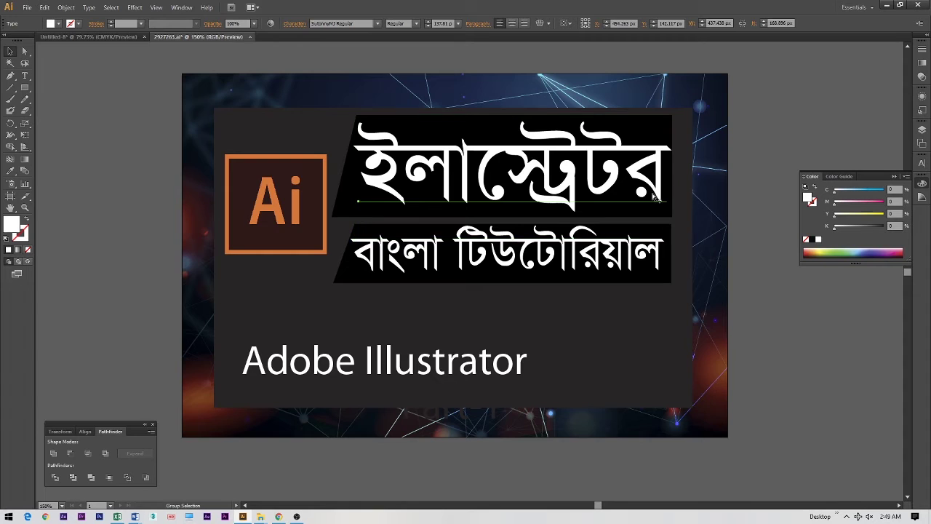
pyautogui.click(752, 312)
pyautogui.click(567, 174)
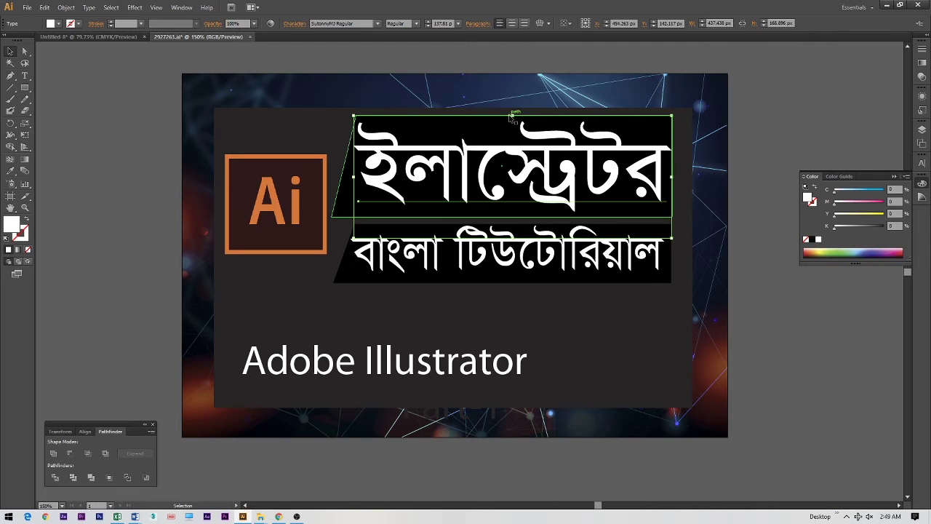
pyautogui.moveTo(512, 116); pyautogui.dragTo(514, 128)
pyautogui.click(767, 141)
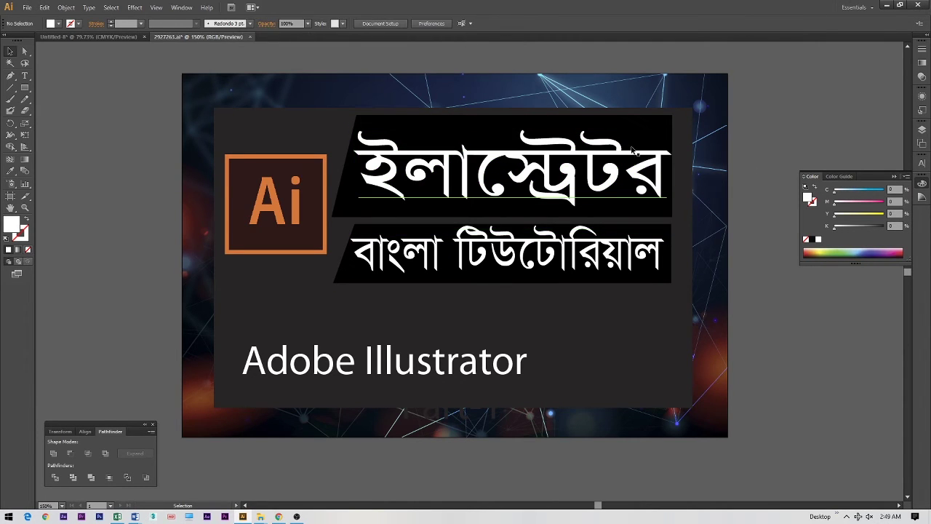
# - Convert the ইলাস্ট্রেটর heading text to outlines
pyautogui.click(611, 150)
pyautogui.click(568, 173)
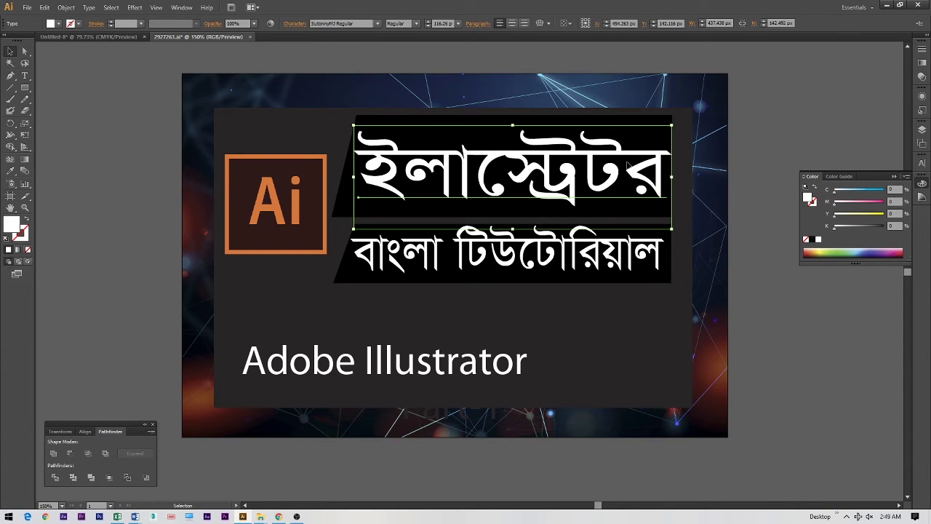
pyautogui.click(802, 109)
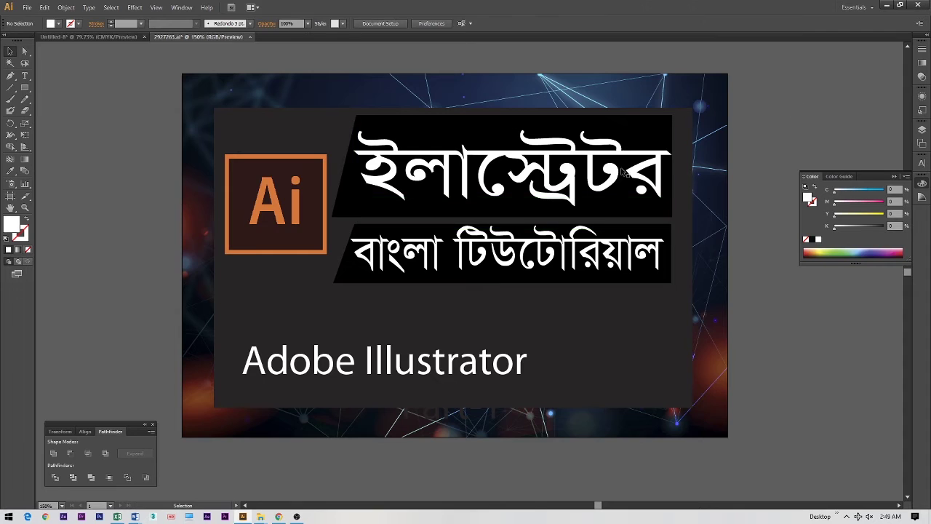
pyautogui.click(570, 173)
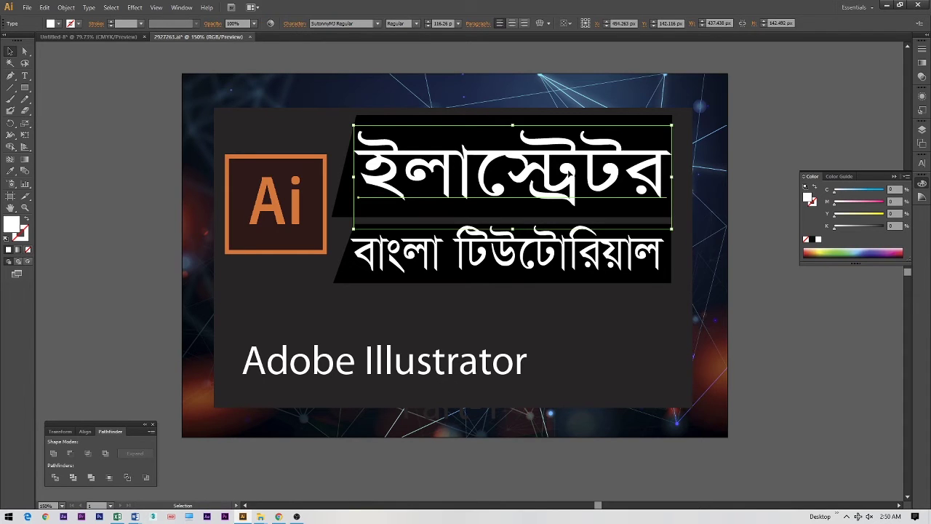
pyautogui.hotkey('ctrl', 'shift', 'o')
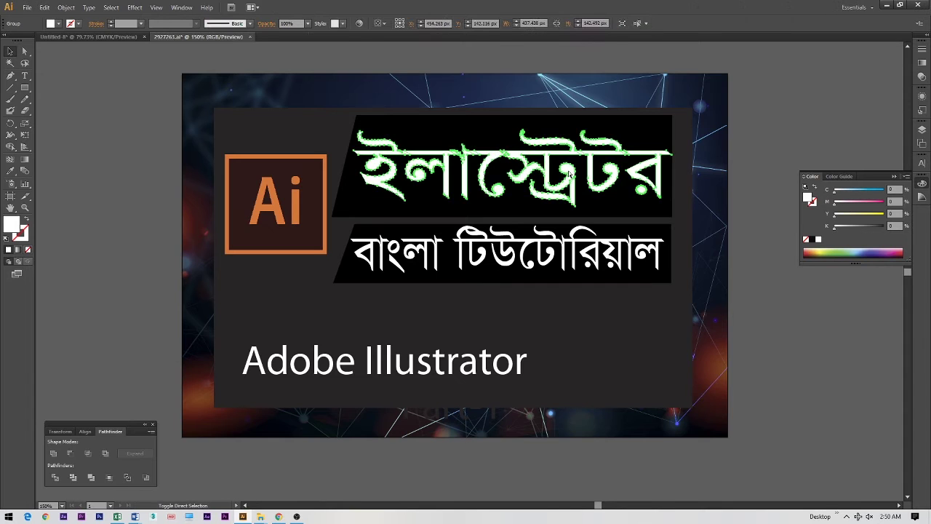
pyautogui.click(483, 244)
pyautogui.click(484, 247)
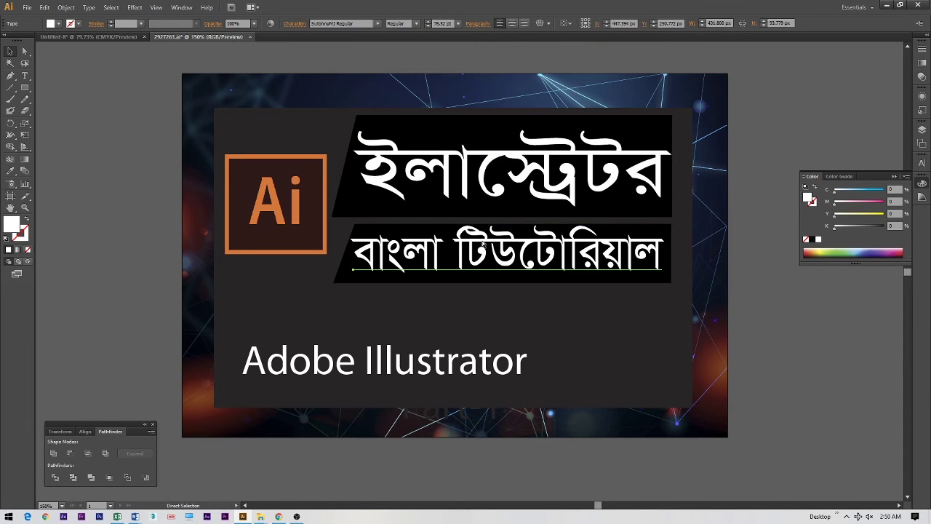
pyautogui.click(750, 97)
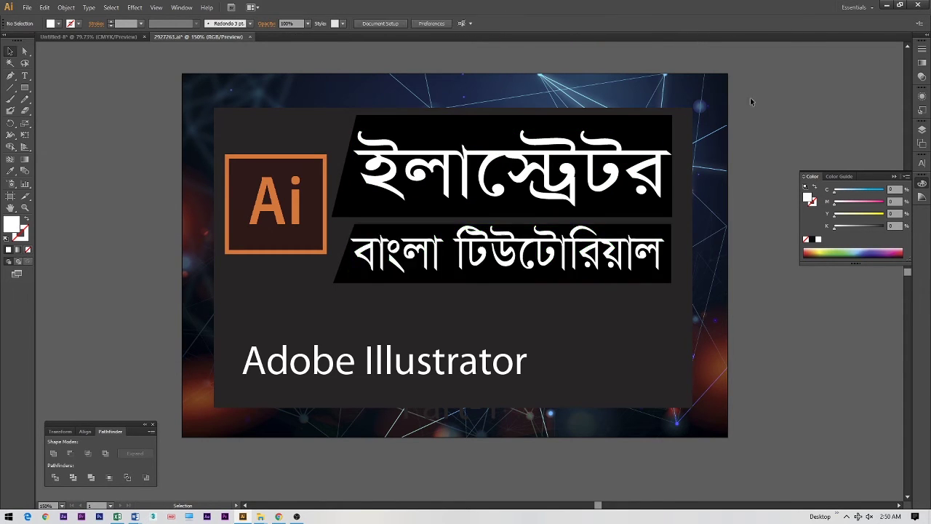
# - Recolor the shape behind the বাংলা টিউটোরিয়াল text to purple with C 51, M 93, Y 17, K 0
pyautogui.click(651, 121)
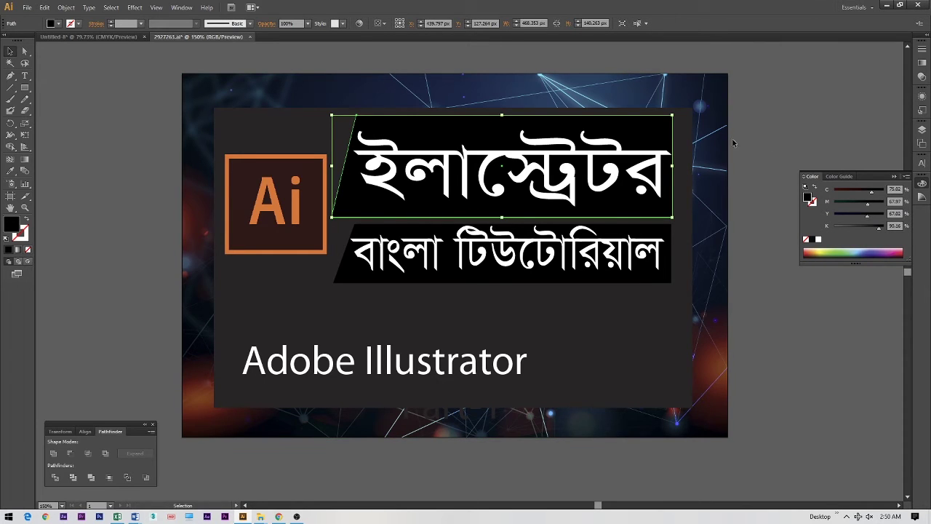
pyautogui.click(664, 239)
pyautogui.moveTo(879, 228); pyautogui.dragTo(831, 225)
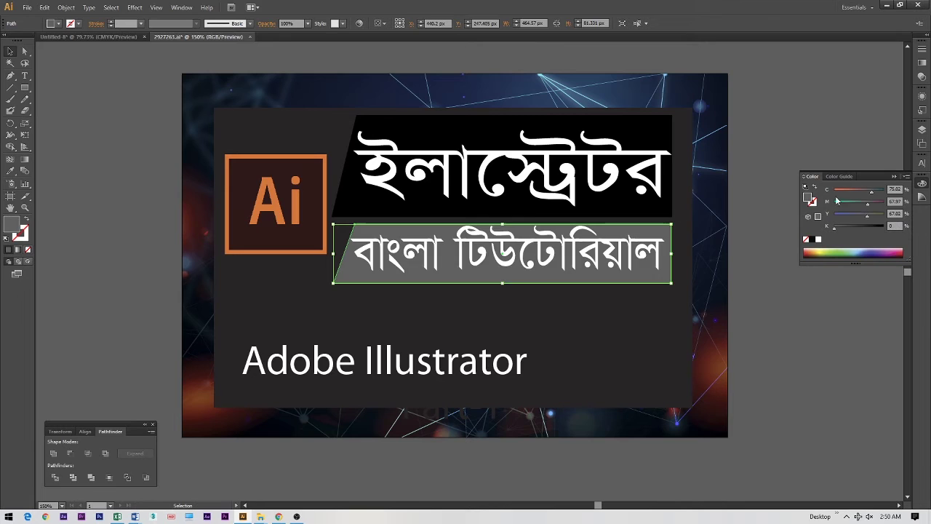
pyautogui.moveTo(870, 192); pyautogui.dragTo(784, 179)
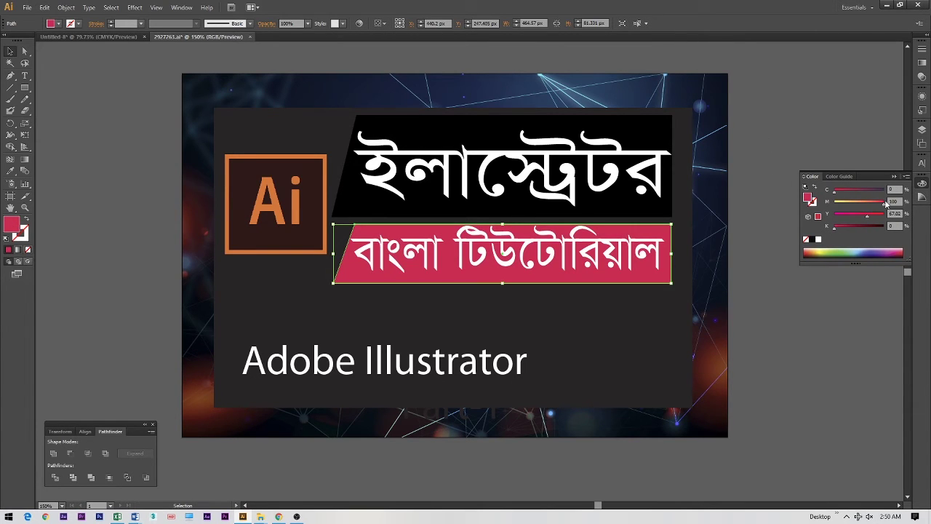
pyautogui.moveTo(882, 203); pyautogui.dragTo(859, 195)
# - Fill the ইলাস্ট্রেটর heading's black shape with red, C 0, M 100, Y 100, K 0
pyautogui.click(616, 120)
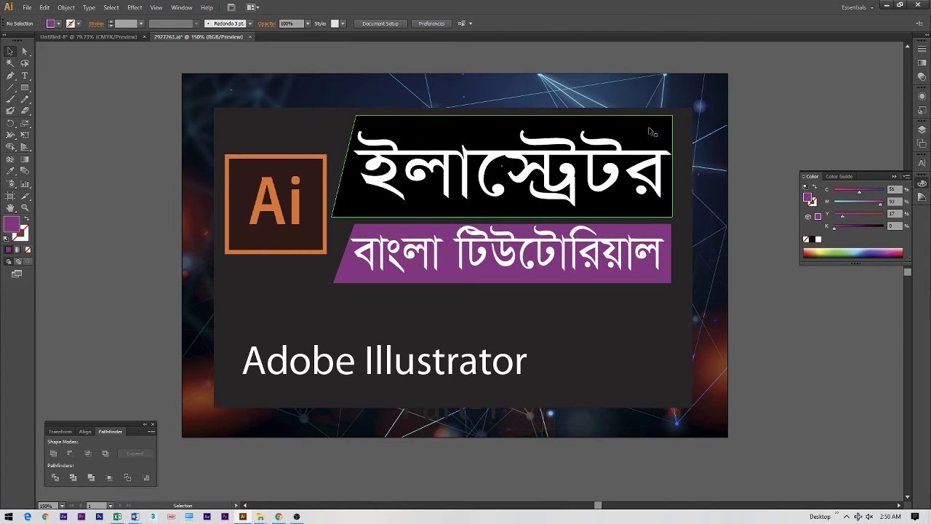
pyautogui.moveTo(872, 194); pyautogui.dragTo(920, 218)
pyautogui.moveTo(834, 205); pyautogui.dragTo(834, 226)
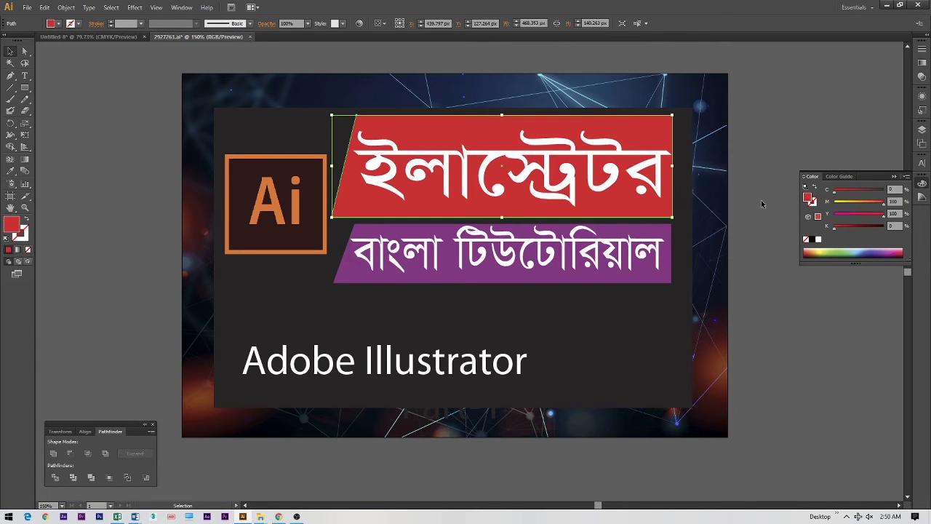
pyautogui.click(749, 144)
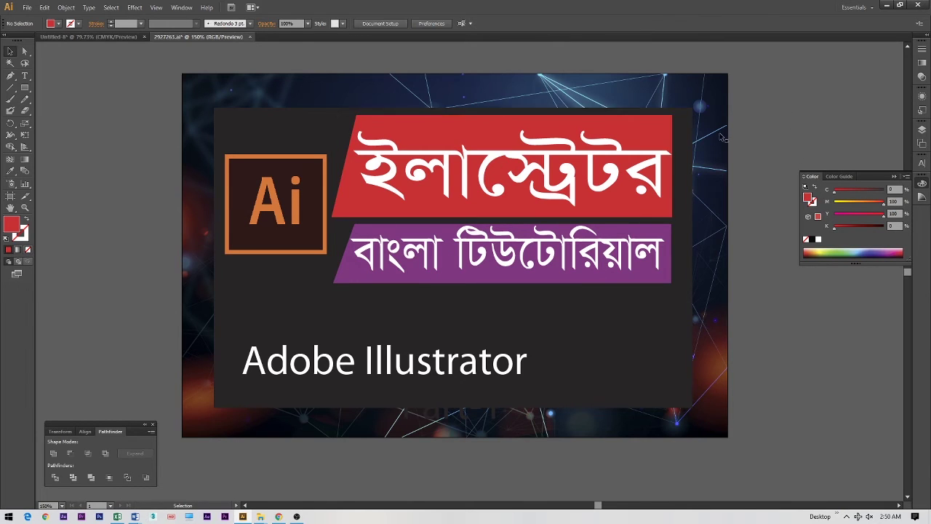
# - Draw a rectangle about 421.3 by 67.3 px over the Adobe Illustrator text and send it behind the text
pyautogui.press('m')
pyautogui.moveTo(232, 338); pyautogui.dragTo(540, 387)
pyautogui.press('v')
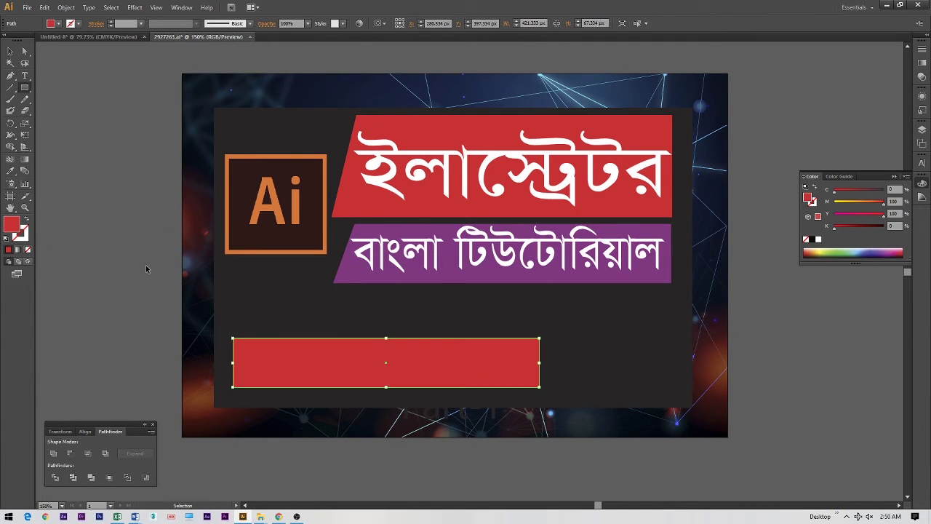
pyautogui.hotkey('ctrl', '[')
# - Fill the rectangle behind the Adobe Illustrator text with green, C 100, M 0, Y 100, K 0
pyautogui.press('m')
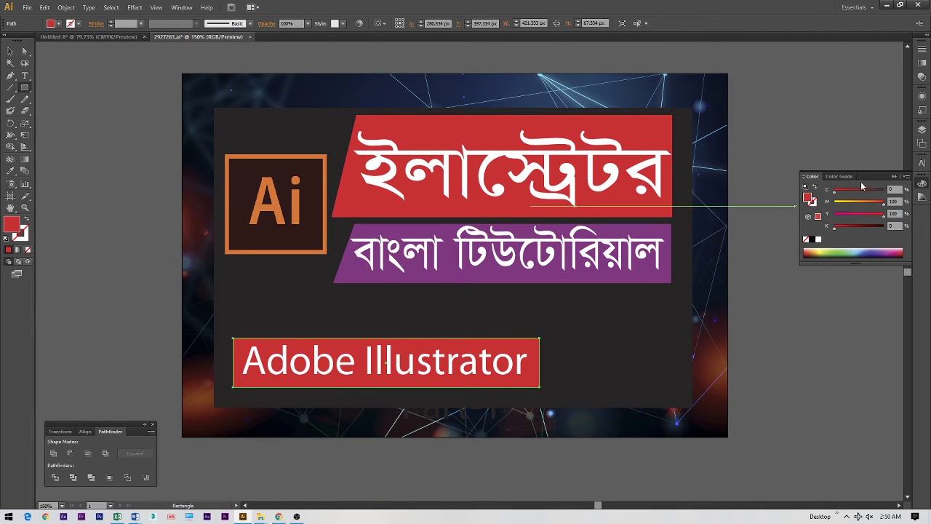
pyautogui.moveTo(886, 206)
pyautogui.mouseDown()
pyautogui.moveTo(835, 203)
pyautogui.moveTo(884, 190)
pyautogui.mouseUp()
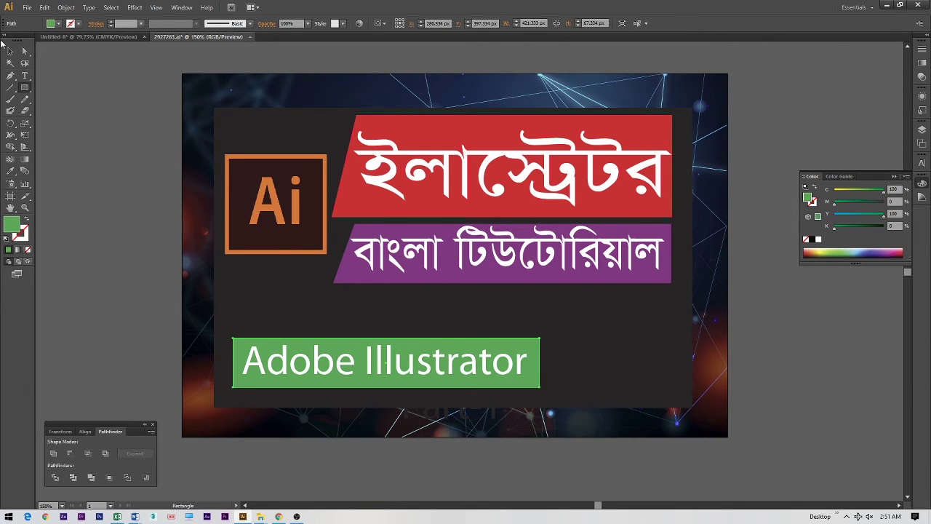
pyautogui.click(10, 52)
pyautogui.click(106, 175)
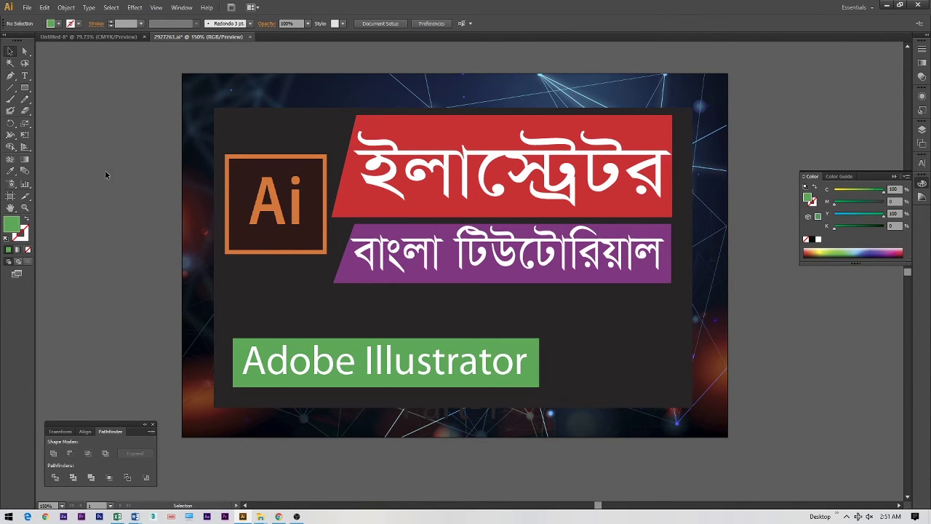
# - Set the opacity of the large dark panel to 80%
pyautogui.click(633, 331)
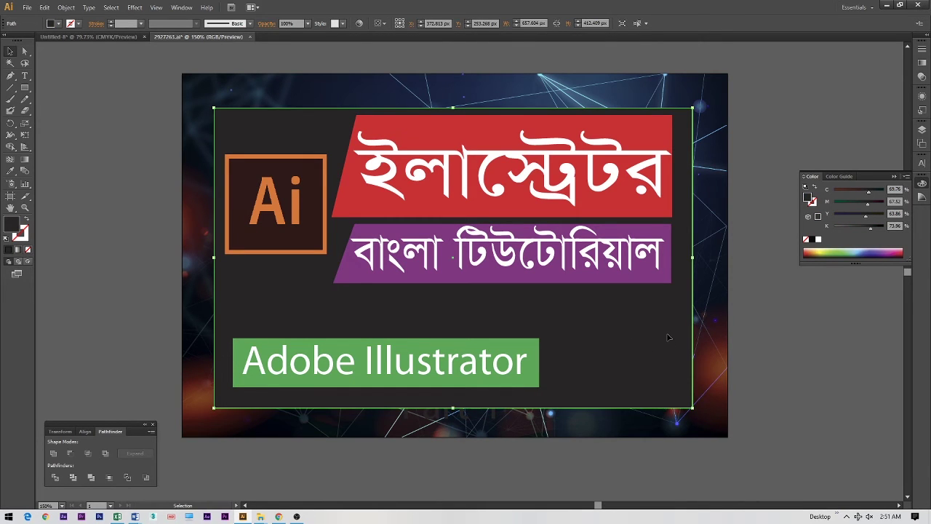
pyautogui.click(922, 77)
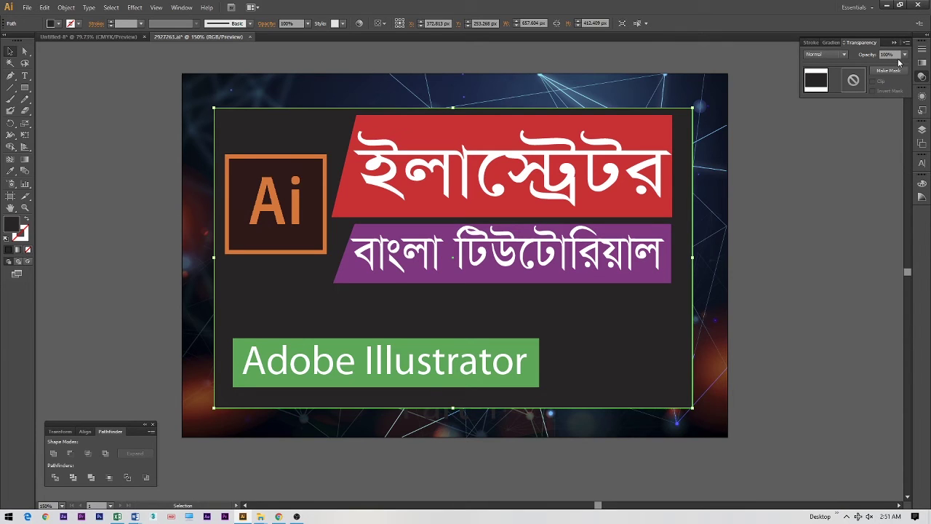
pyautogui.click(904, 54)
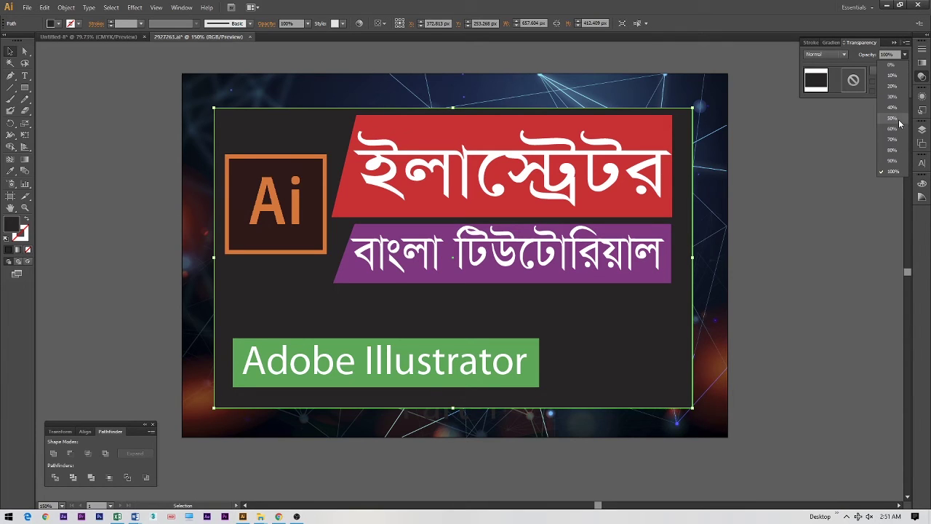
pyautogui.click(892, 139)
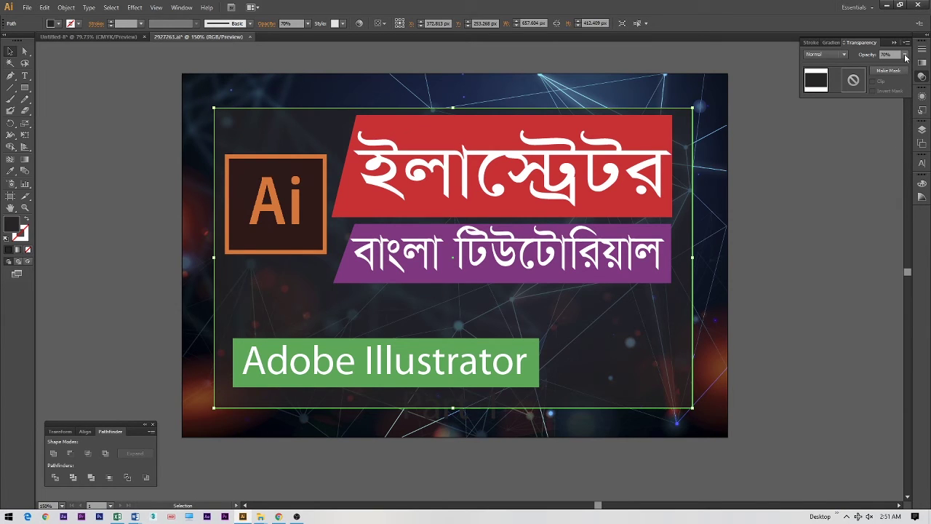
pyautogui.click(905, 55)
pyautogui.click(893, 150)
pyautogui.click(830, 224)
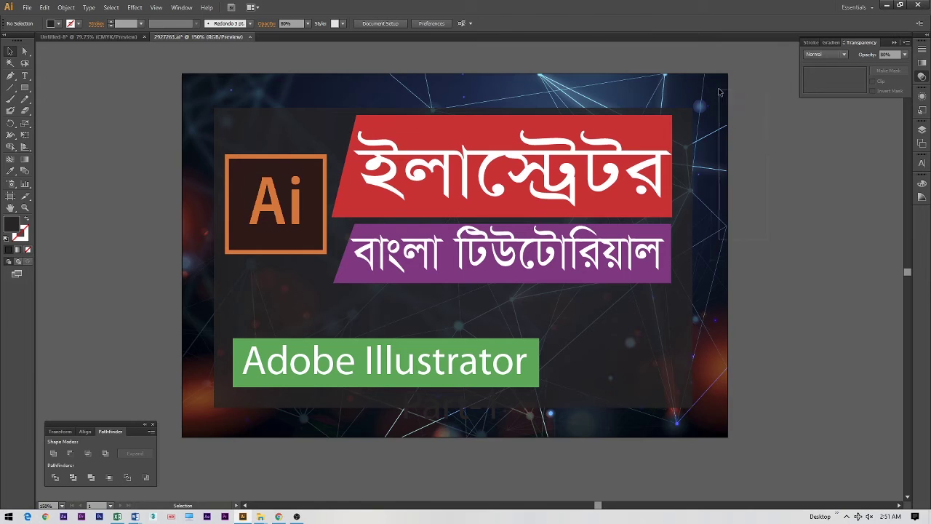
# - Enlarge all title elements above the background together to about 710.2 by 465.8 px and nudge them slightly upward
pyautogui.click(728, 113)
pyautogui.click(745, 207)
pyautogui.moveTo(332, 206); pyautogui.dragTo(152, 91)
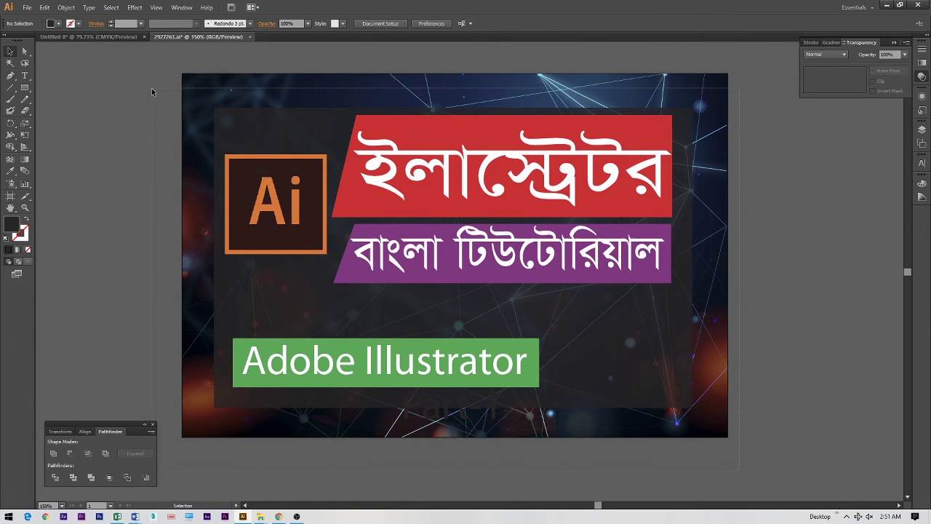
pyautogui.moveTo(693, 107); pyautogui.dragTo(712, 99)
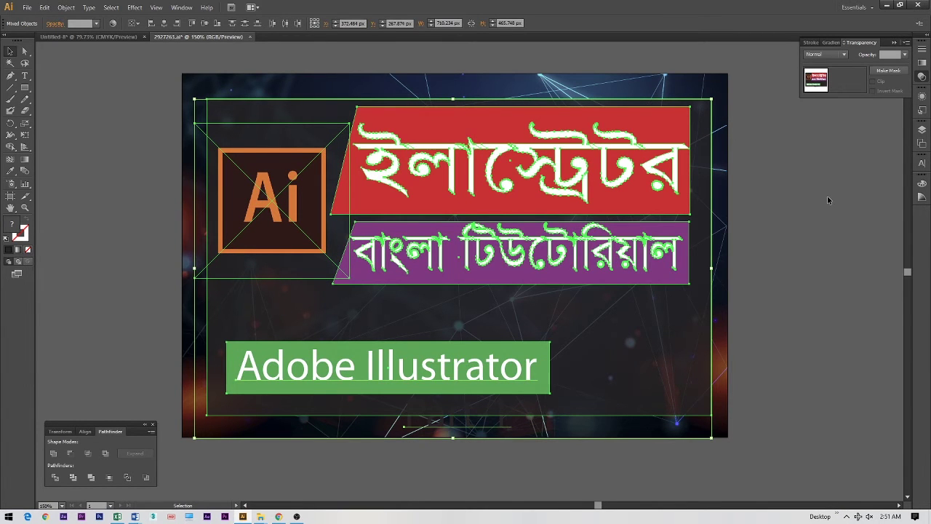
pyautogui.press('Up')
pyautogui.press('Up')
pyautogui.press('Up')
pyautogui.click(783, 177)
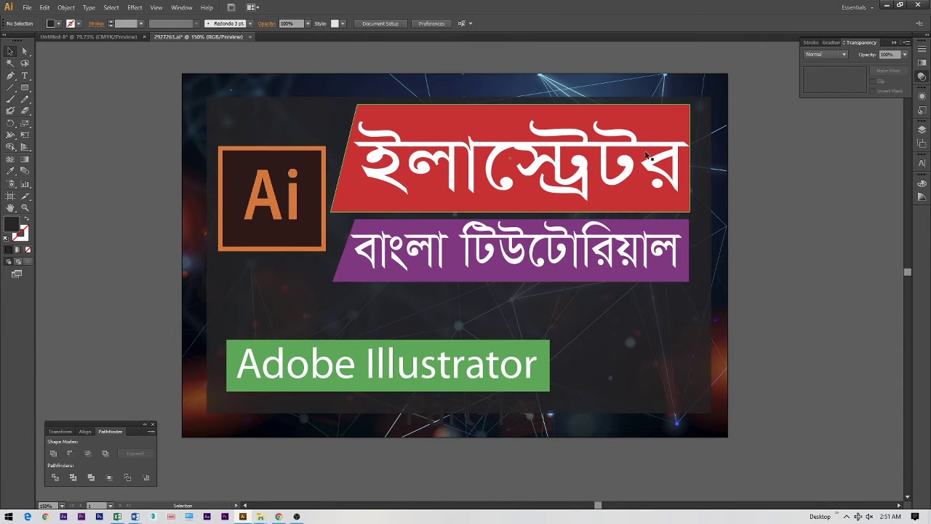
# - Hide the red heading shape and the ইলাস্ট্রেটর text
pyautogui.click(651, 119)
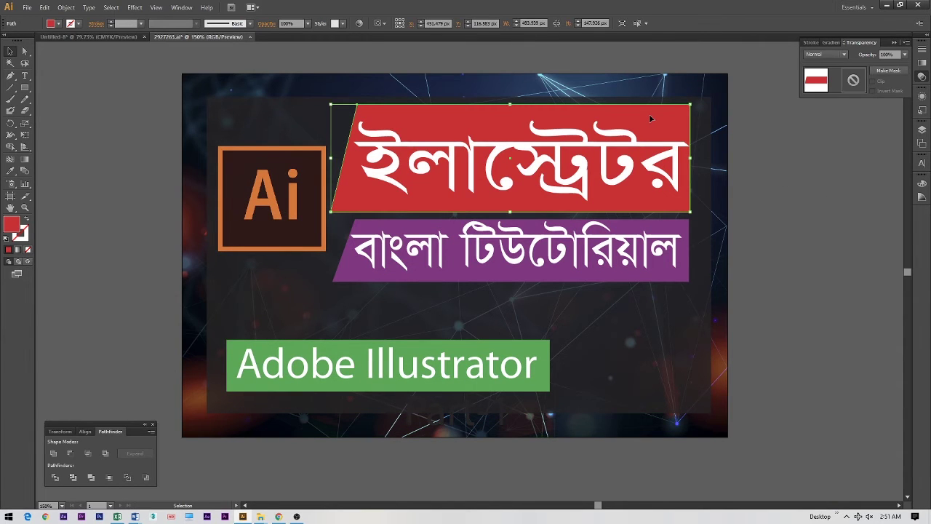
pyautogui.click(814, 181)
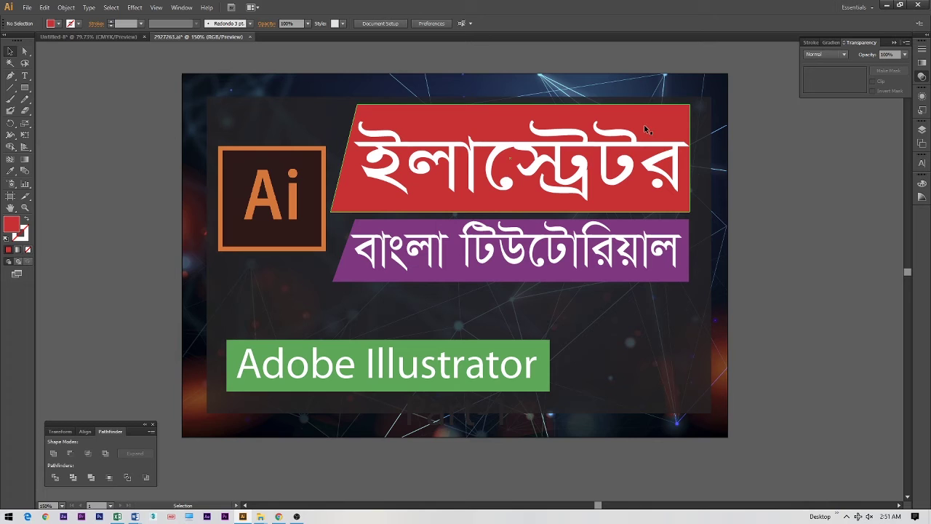
pyautogui.keyDown('ctrl'); pyautogui.click(651, 129); pyautogui.keyUp('ctrl')
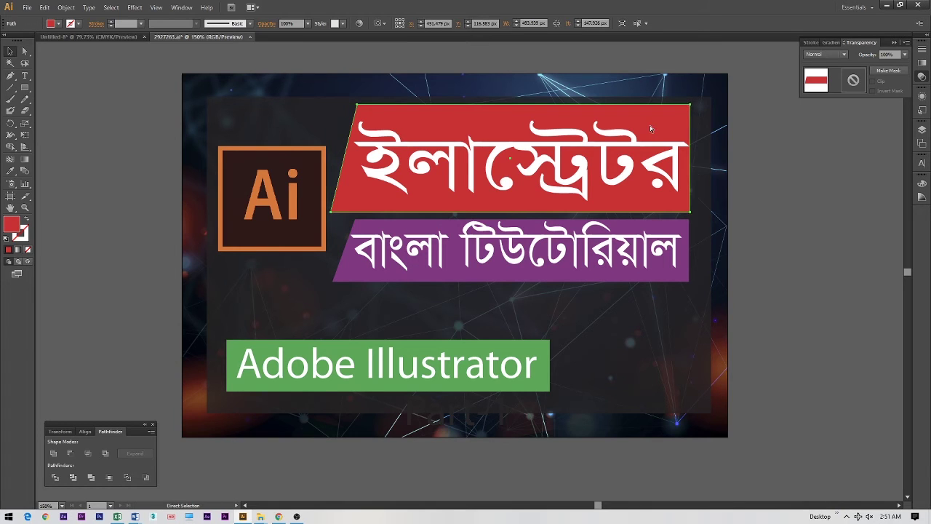
pyautogui.click(611, 149)
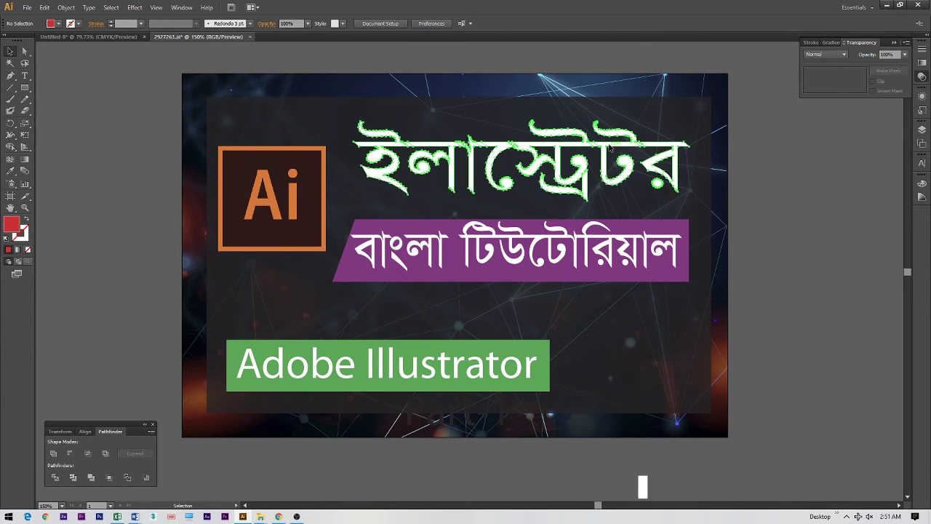
pyautogui.hotkey('ctrl', '3')
pyautogui.press('ctrl')
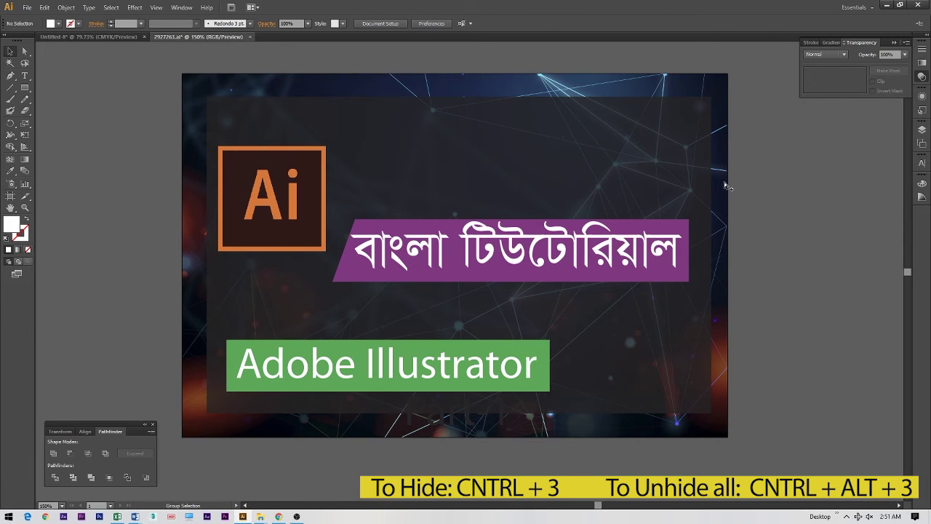
# - Show all hidden objects again and clear the selection
pyautogui.hotkey('ctrl', 'alt', '3')
pyautogui.press('ctrl')
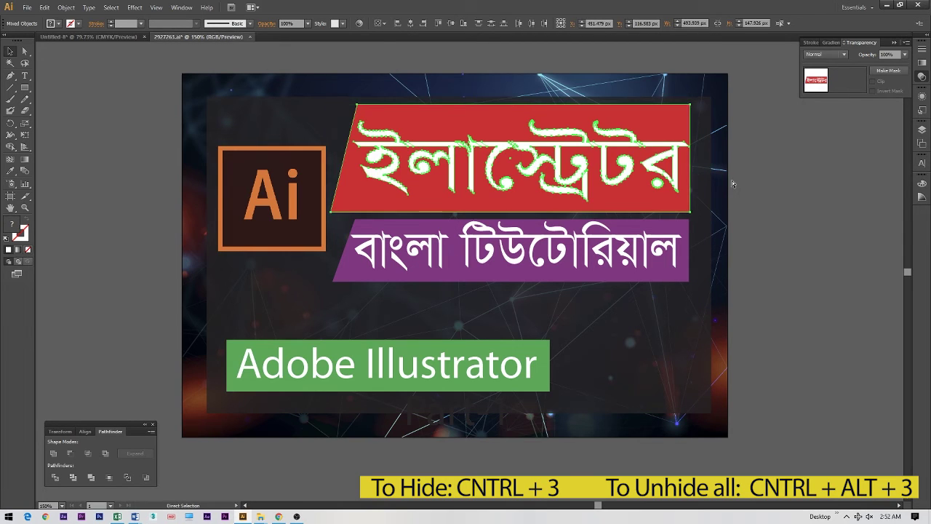
pyautogui.click(762, 178)
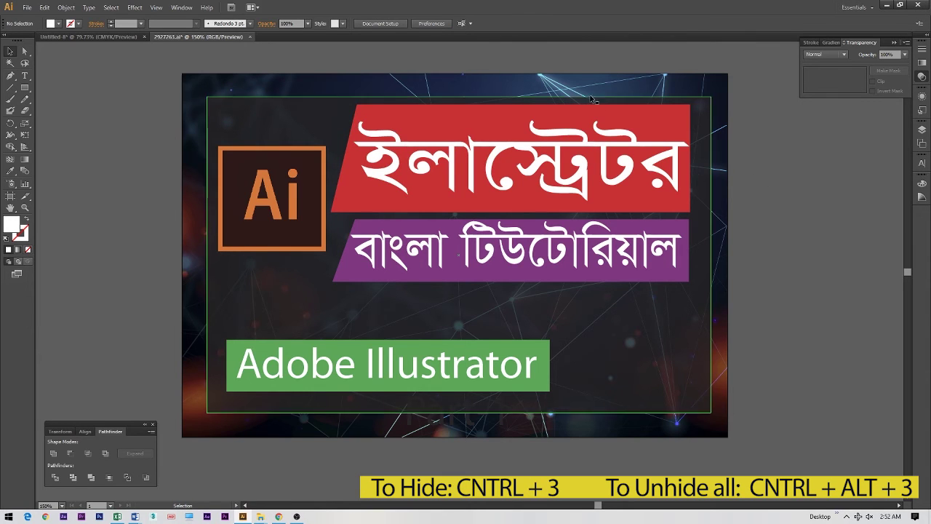
# - Fit the grouped red heading into the dark panel's upper-right corner, resizing it to about 510 px wide
pyautogui.moveTo(552, 114); pyautogui.dragTo(587, 119)
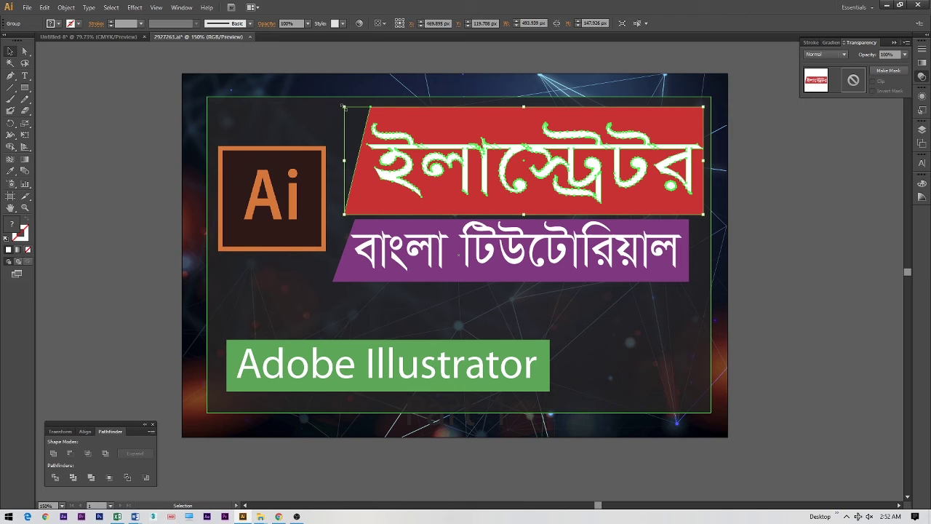
pyautogui.moveTo(344, 107); pyautogui.dragTo(311, 91)
pyautogui.moveTo(706, 155); pyautogui.dragTo(711, 156)
pyautogui.click(826, 175)
pyautogui.click(483, 127)
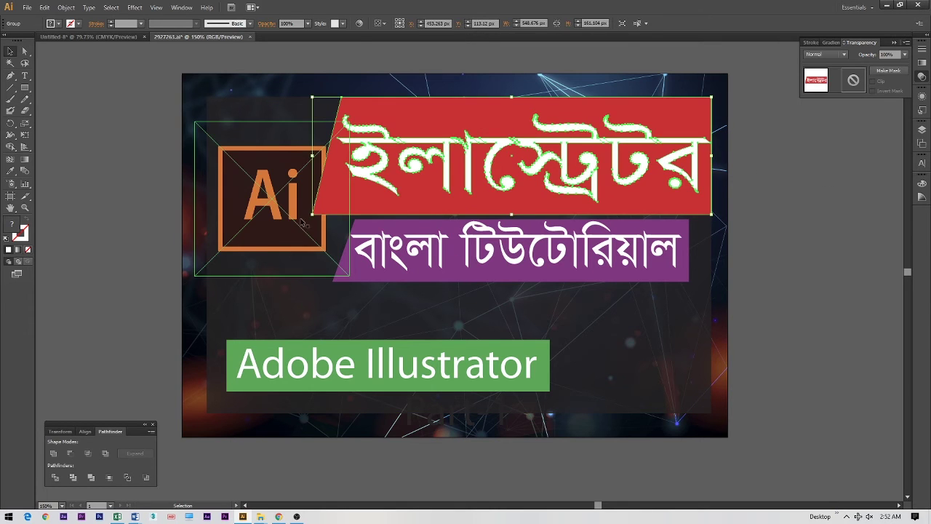
pyautogui.moveTo(313, 215); pyautogui.dragTo(341, 211)
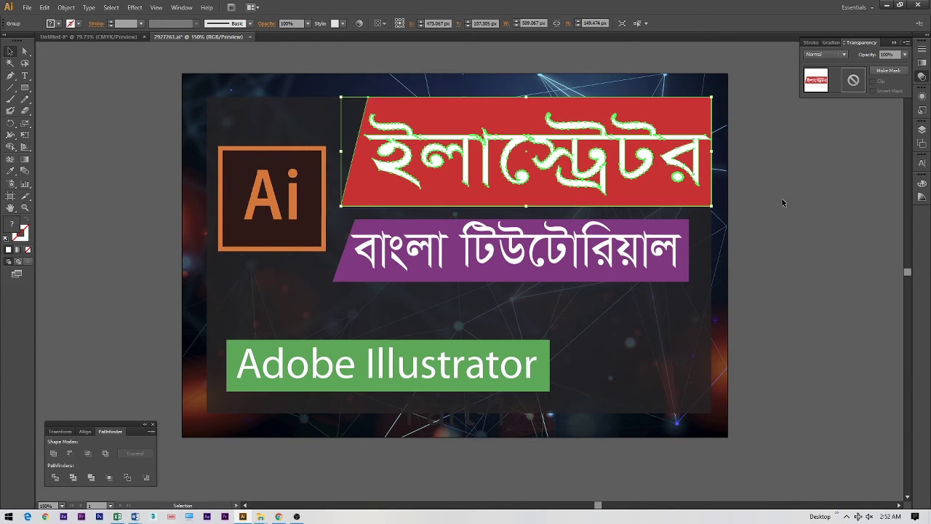
pyautogui.click(782, 294)
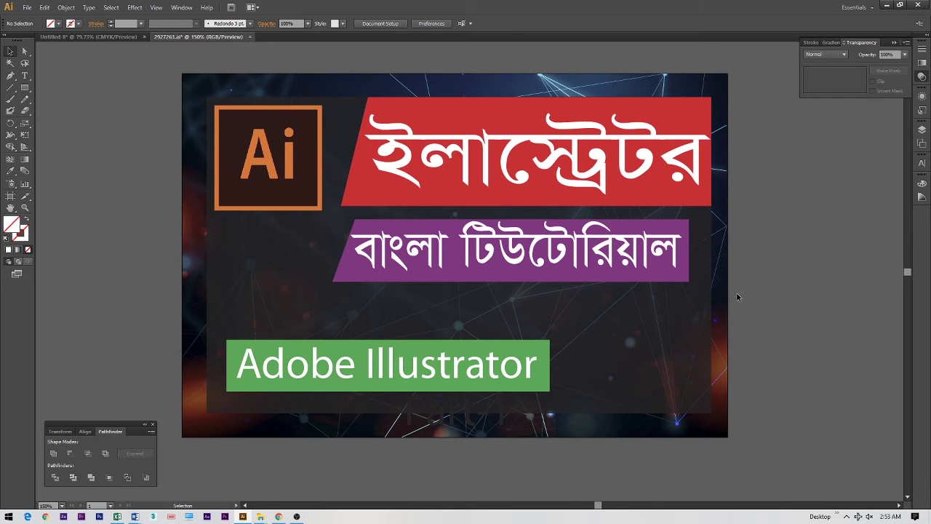
# - Unlock all objects and shift the dark panel, background, colored shapes and texts individually out of place
pyautogui.hotkey('ctrl', 'a')
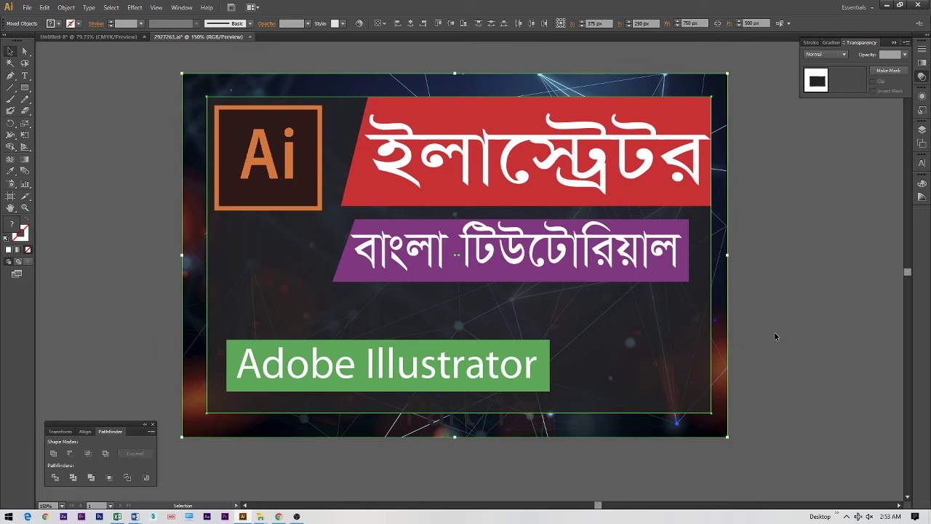
pyautogui.click(774, 332)
pyautogui.moveTo(633, 333); pyautogui.dragTo(240, 294)
pyautogui.moveTo(663, 329); pyautogui.dragTo(514, 318)
pyautogui.moveTo(674, 270); pyautogui.dragTo(450, 270)
pyautogui.moveTo(532, 200); pyautogui.dragTo(315, 229)
pyautogui.moveTo(513, 235); pyautogui.dragTo(352, 268)
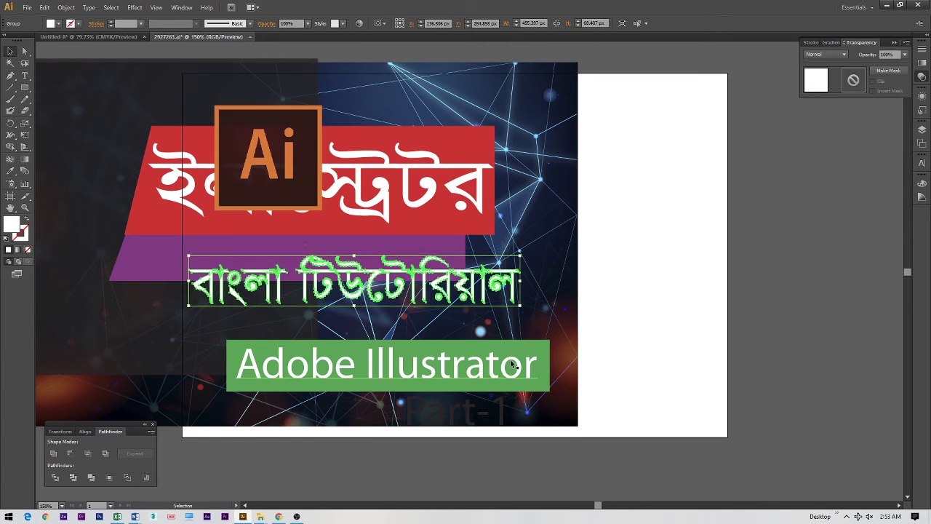
pyautogui.moveTo(509, 364); pyautogui.dragTo(389, 370)
# - Undo all the individual moves of the background, panels and texts
pyautogui.hotkey('ctrl', 'z')
pyautogui.hotkey('ctrl', 'z')
pyautogui.hotkey('ctrl', 'z')
pyautogui.hotkey('ctrl', 'z')
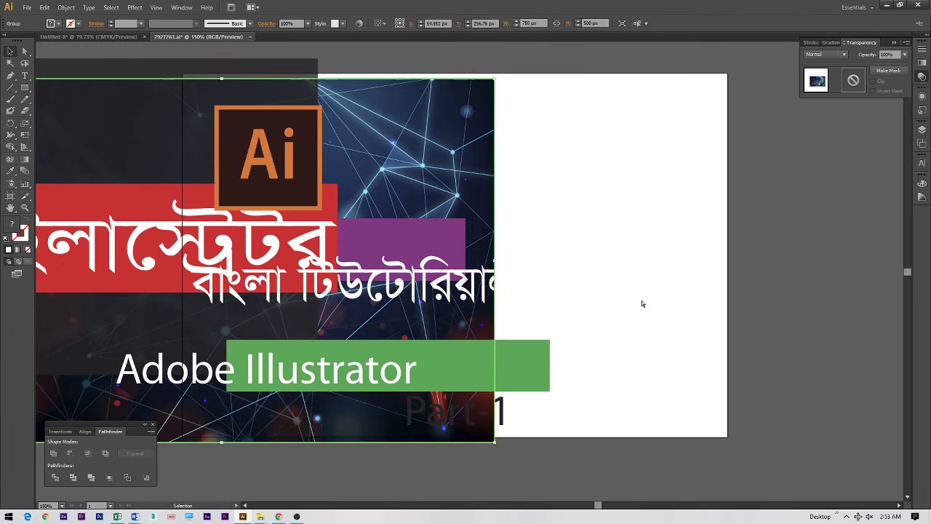
pyautogui.hotkey('ctrl', 'z')
pyautogui.hotkey('ctrl', 'z')
pyautogui.hotkey('ctrl', 'z')
pyautogui.hotkey('ctrl', 'z')
pyautogui.hotkey('ctrl', 'z')
pyautogui.hotkey('ctrl', 'z')
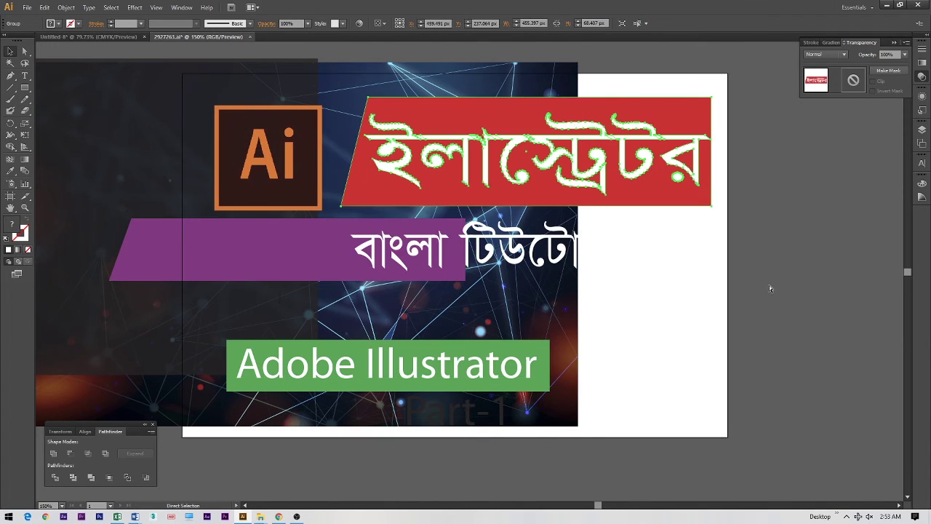
pyautogui.hotkey('ctrl', 'z')
pyautogui.hotkey('ctrl', 'z')
pyautogui.hotkey('ctrl', 'z')
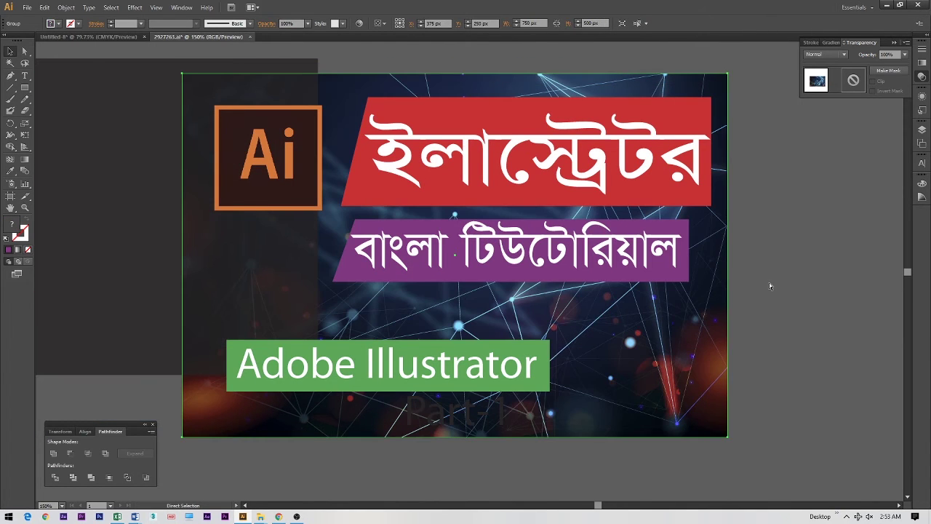
pyautogui.hotkey('ctrl', 'z')
pyautogui.hotkey('ctrl', 'z')
pyautogui.hotkey('ctrl', 'z')
pyautogui.hotkey('ctrl', 'z')
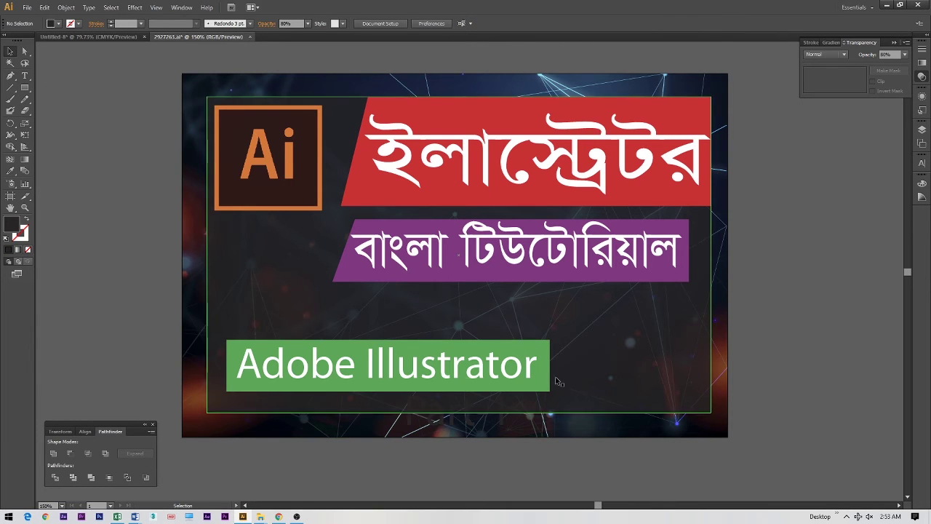
# - Group the Adobe Illustrator text with its green rectangle and fit the group, reduced in size, into the dark panel's lower-left corner
pyautogui.click(512, 355)
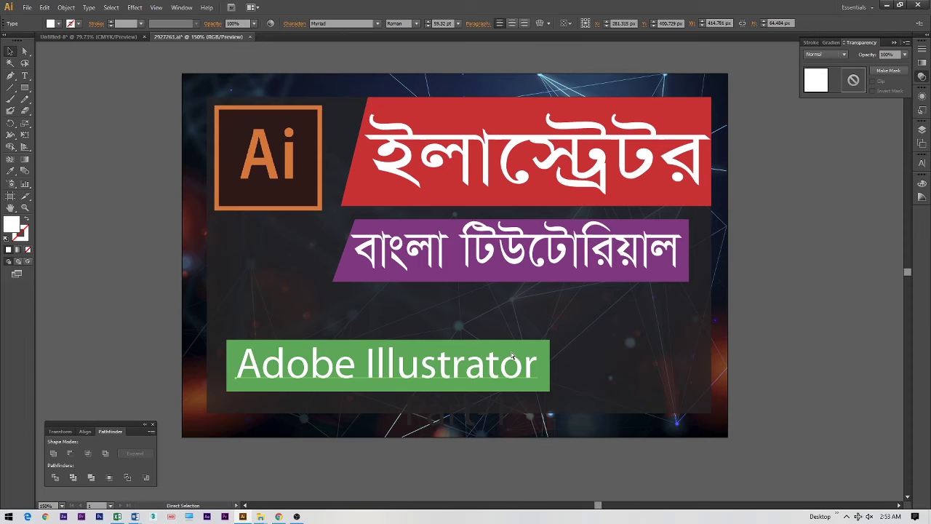
pyautogui.press('Delete')
pyautogui.click(493, 355)
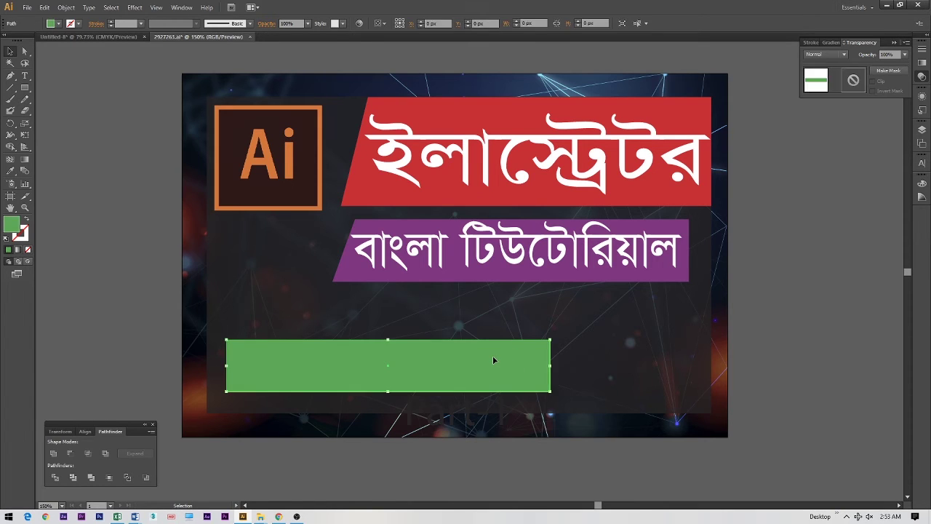
pyautogui.press('a')
pyautogui.press('Delete')
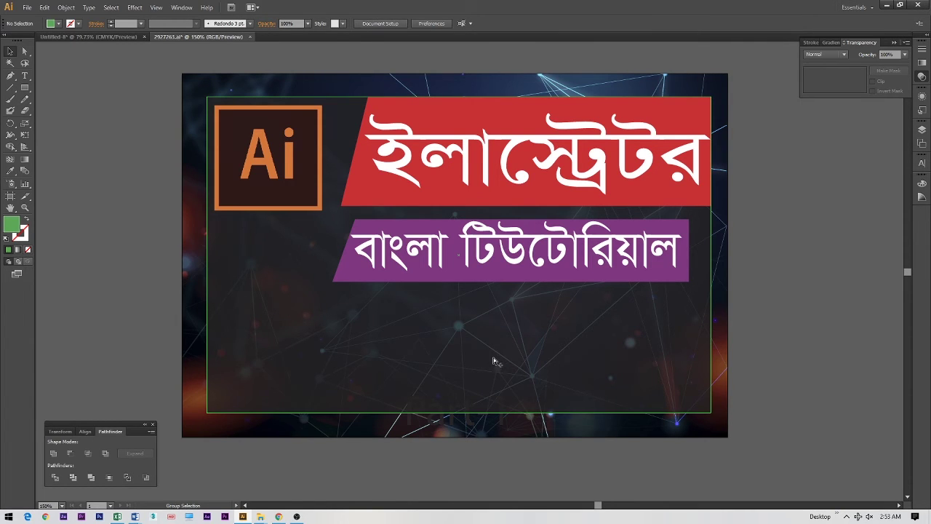
pyautogui.hotkey('ctrl', 'z')
pyautogui.hotkey('ctrl', 'z')
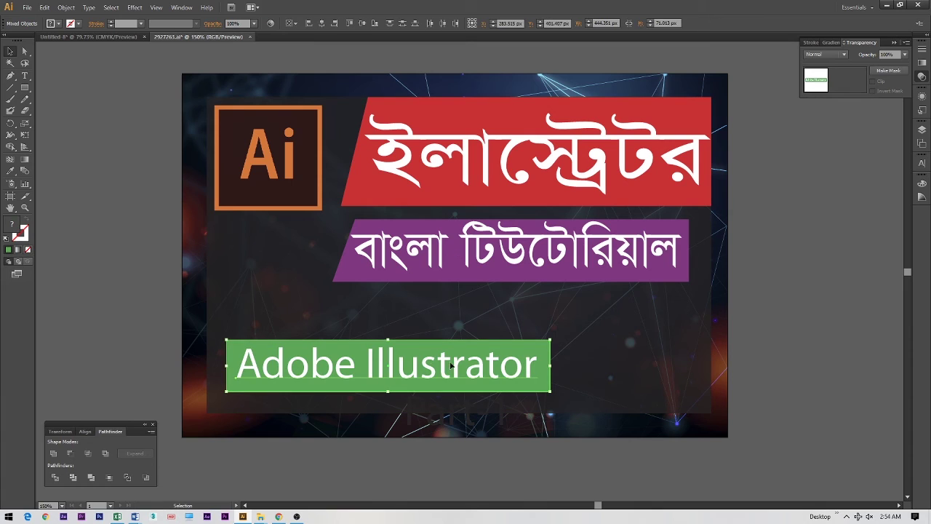
pyautogui.press('a')
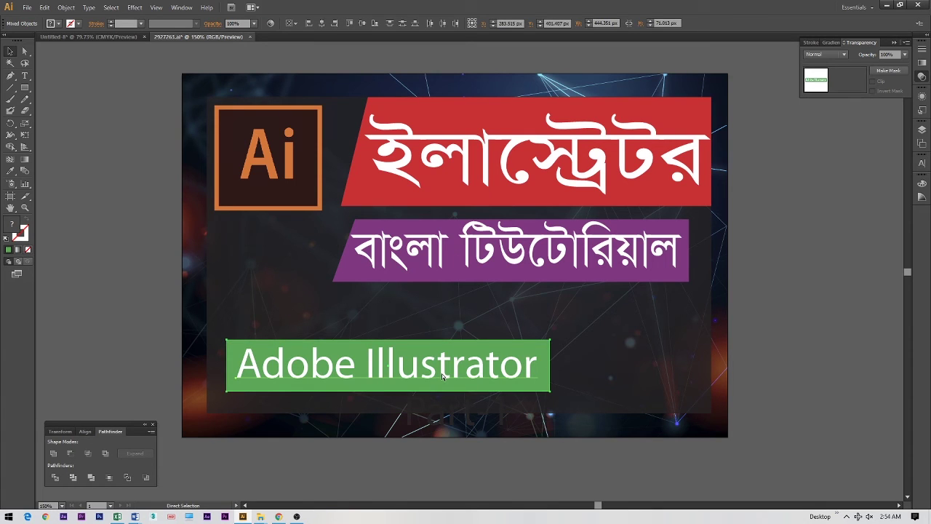
pyautogui.press('v')
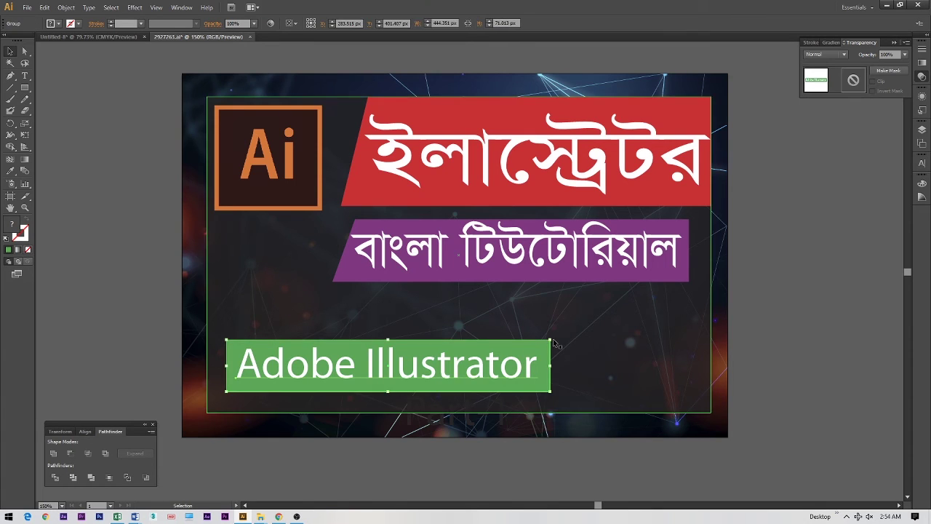
pyautogui.moveTo(536, 351); pyautogui.dragTo(488, 368)
# - Move the Part-1 text to the dark panel's lower-right area, fill it with white, and clear the selection
pyautogui.moveTo(421, 412); pyautogui.dragTo(590, 376)
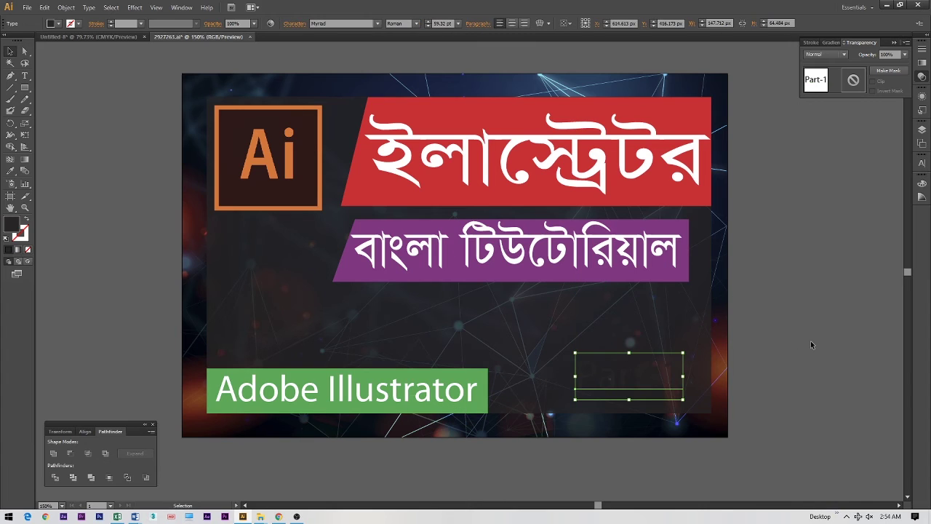
pyautogui.press('ctrl')
pyautogui.click(922, 53)
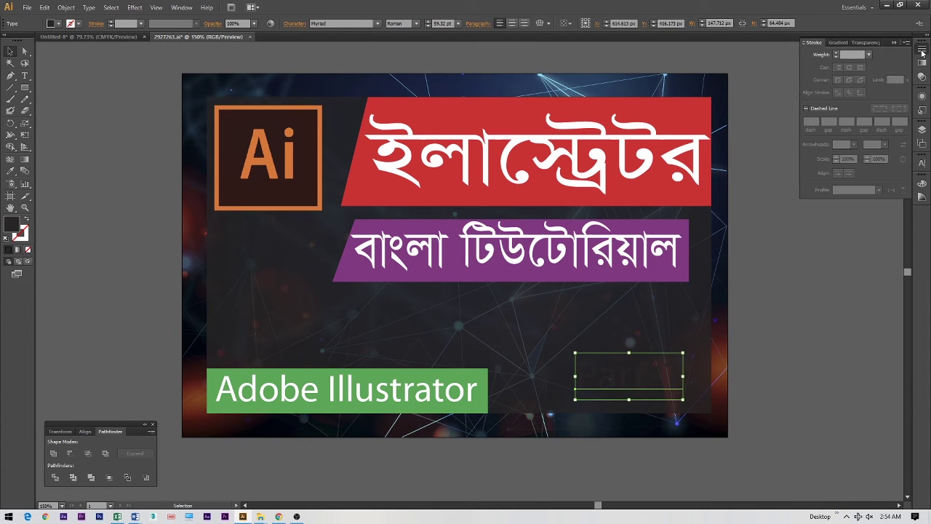
pyautogui.click(922, 184)
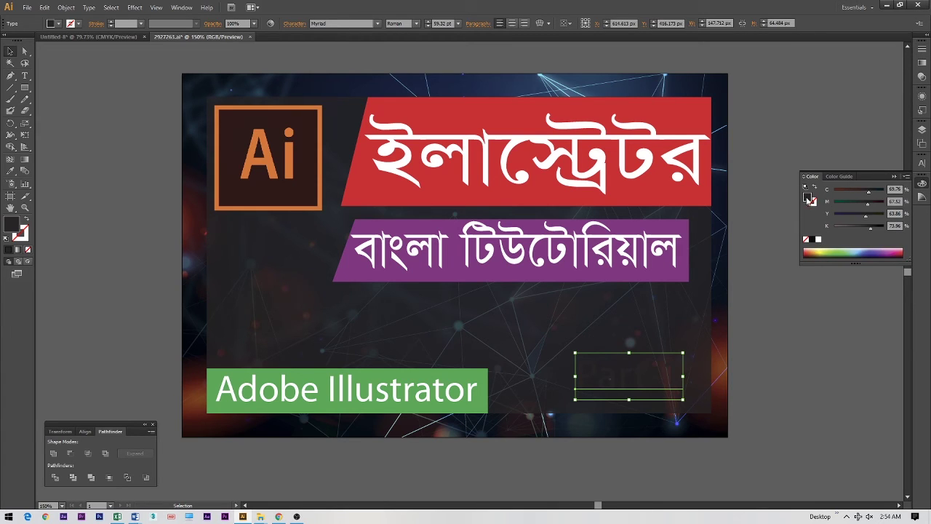
pyautogui.doubleClick(809, 201)
pyautogui.click(578, 215)
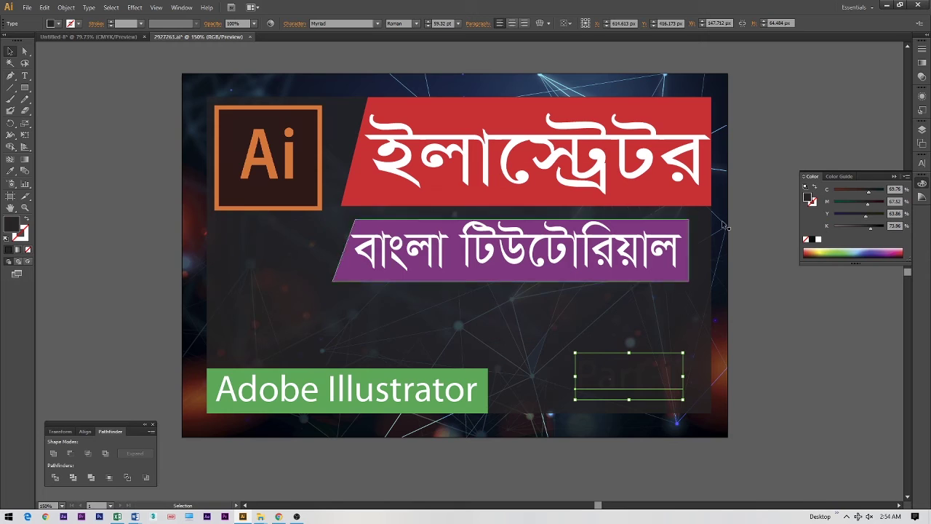
pyautogui.click(818, 240)
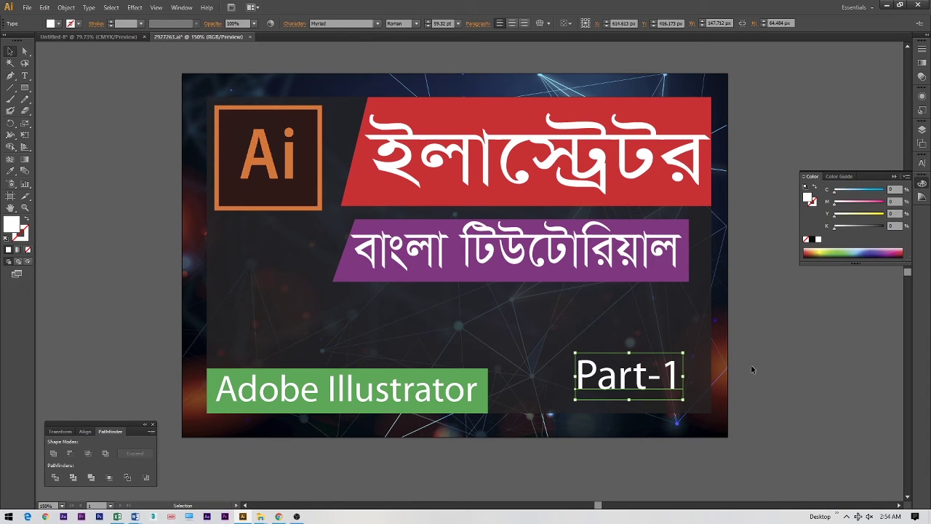
pyautogui.click(751, 365)
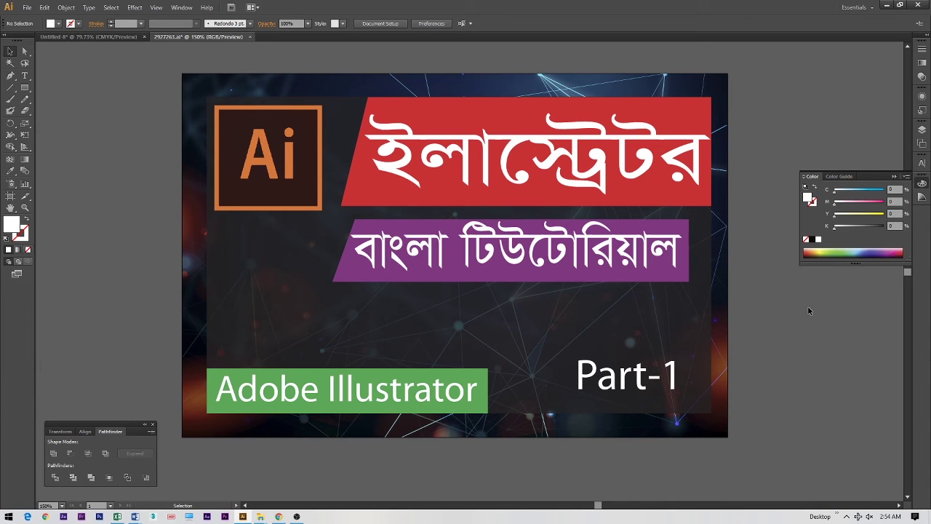
# - Shift the purple shape together with its Bengali text so its right side meets the dark panel's right edge
pyautogui.click(624, 251)
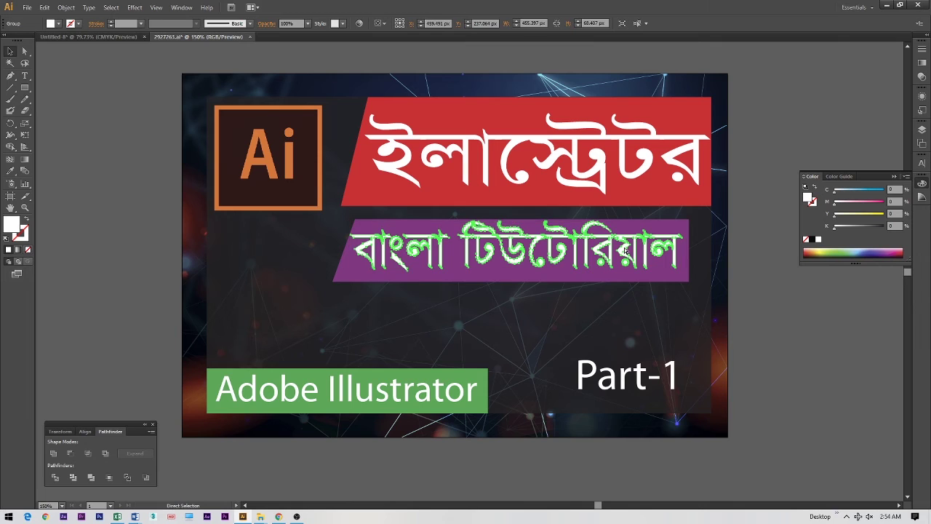
pyautogui.press('Delete')
pyautogui.click(652, 262)
pyautogui.press('Delete')
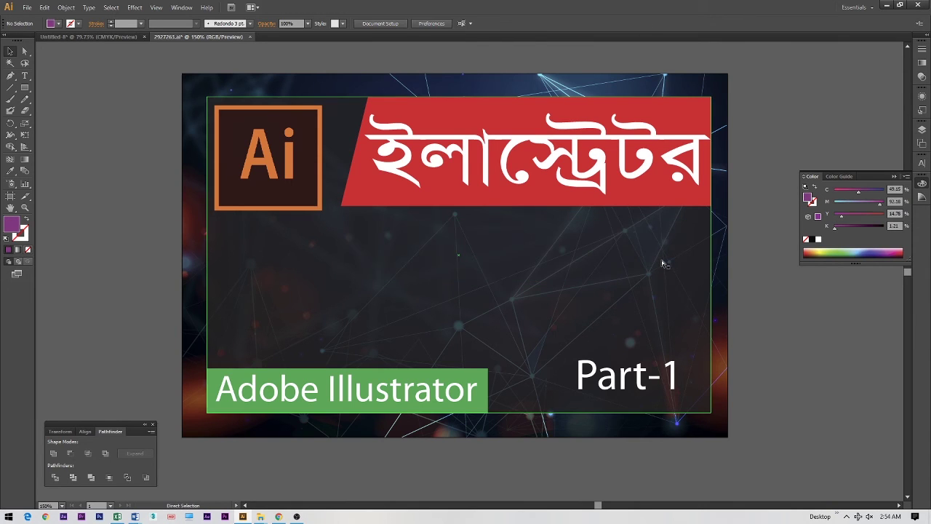
pyautogui.hotkey('ctrl', 'z')
pyautogui.hotkey('ctrl', 'z')
pyautogui.click(661, 263)
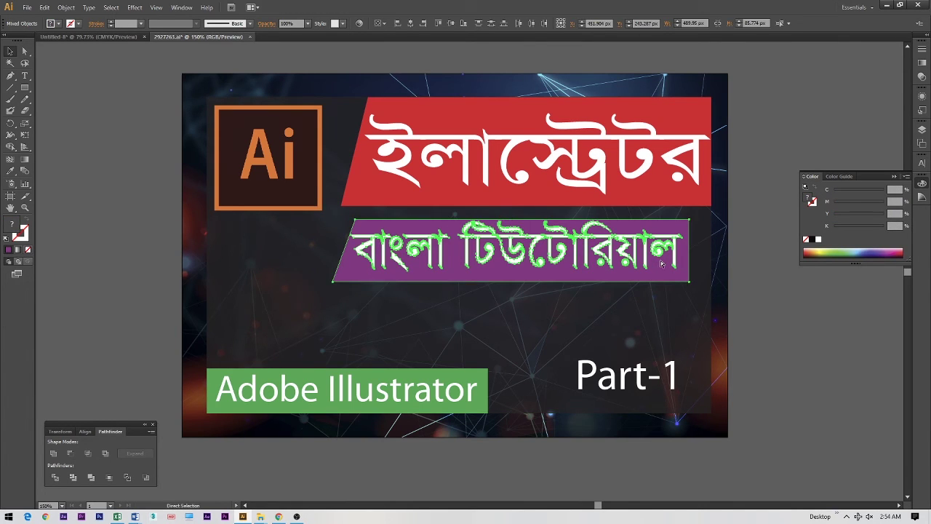
pyautogui.moveTo(674, 232); pyautogui.dragTo(699, 232)
pyautogui.click(784, 310)
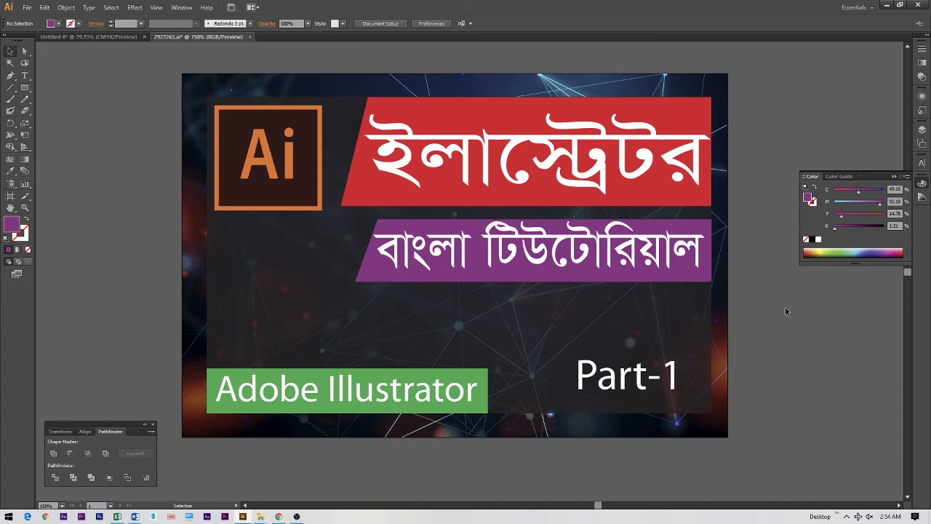
# - Extend the purple shape's slanted left edge outward, making the shape about 505 px wide
pyautogui.press('a')
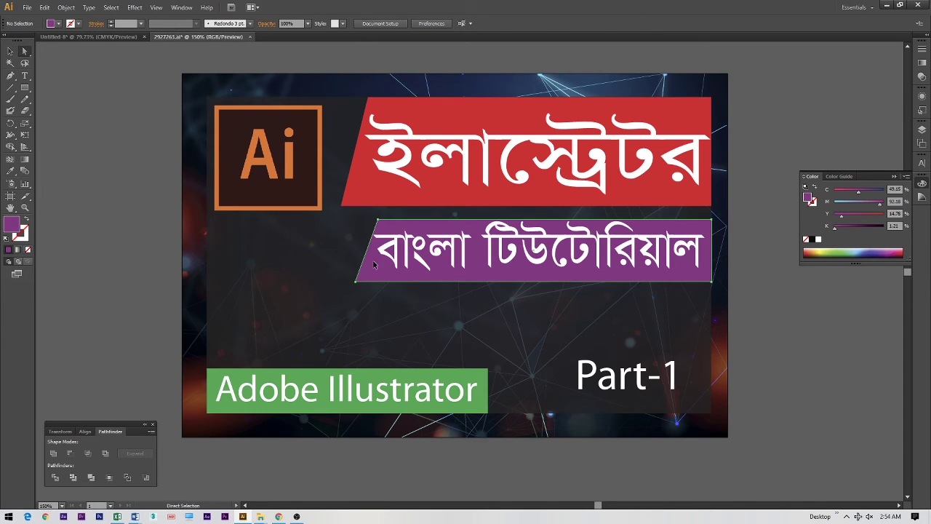
pyautogui.click(373, 265)
pyautogui.moveTo(368, 255); pyautogui.dragTo(435, 313)
pyautogui.click(762, 332)
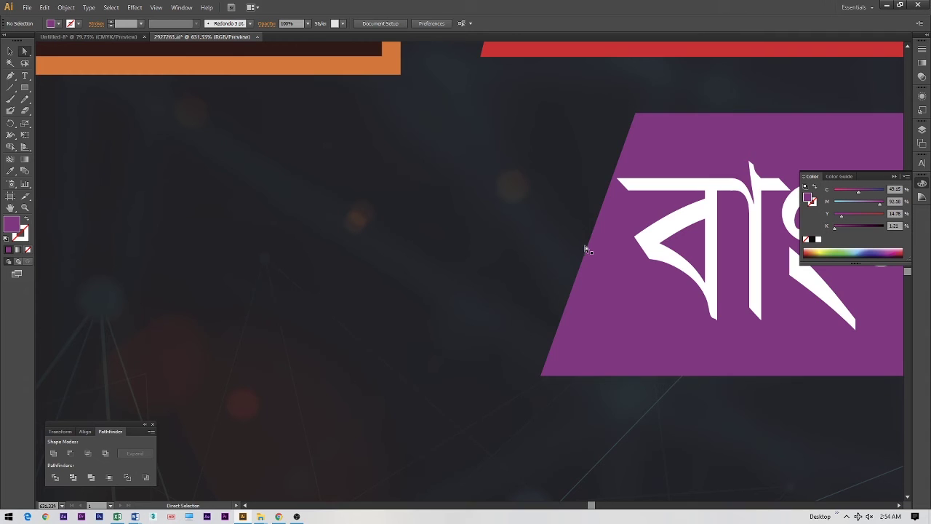
pyautogui.moveTo(588, 244); pyautogui.dragTo(543, 247)
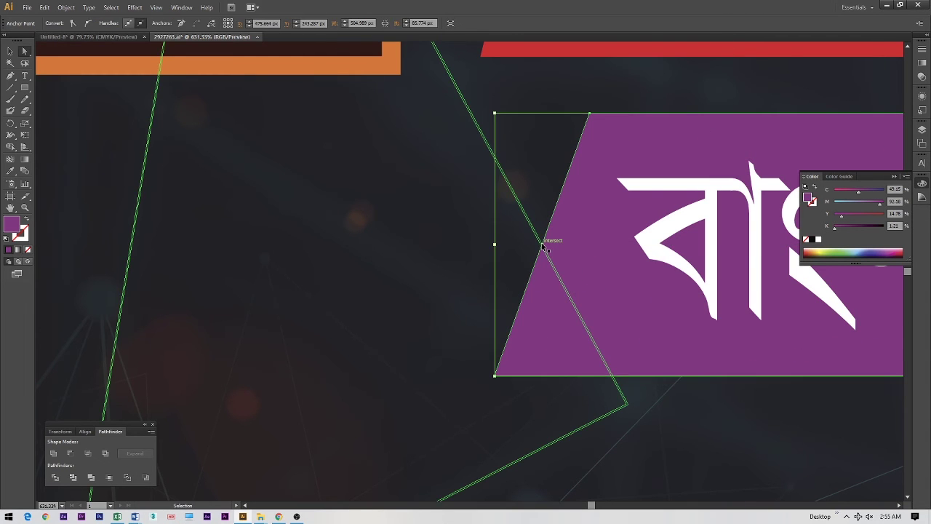
pyautogui.hotkey('ctrl', '-')
pyautogui.hotkey('ctrl', '-')
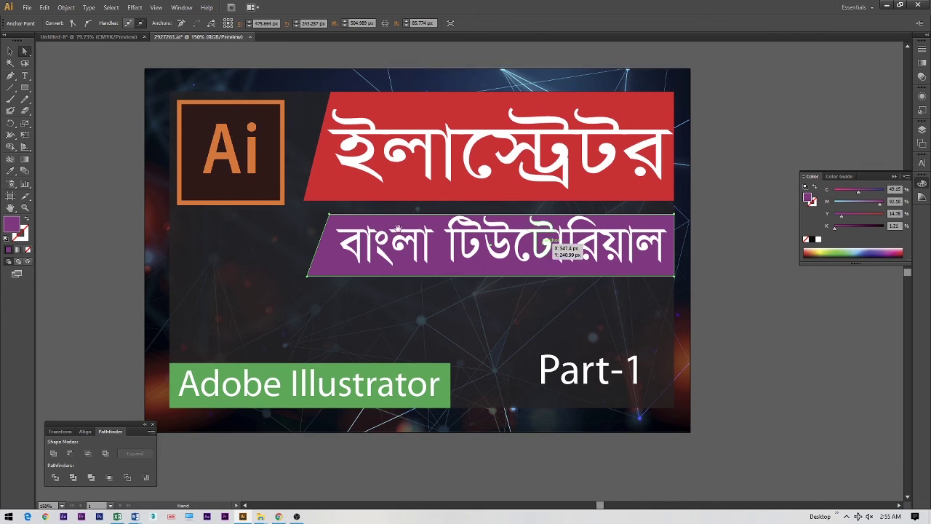
pyautogui.click(723, 261)
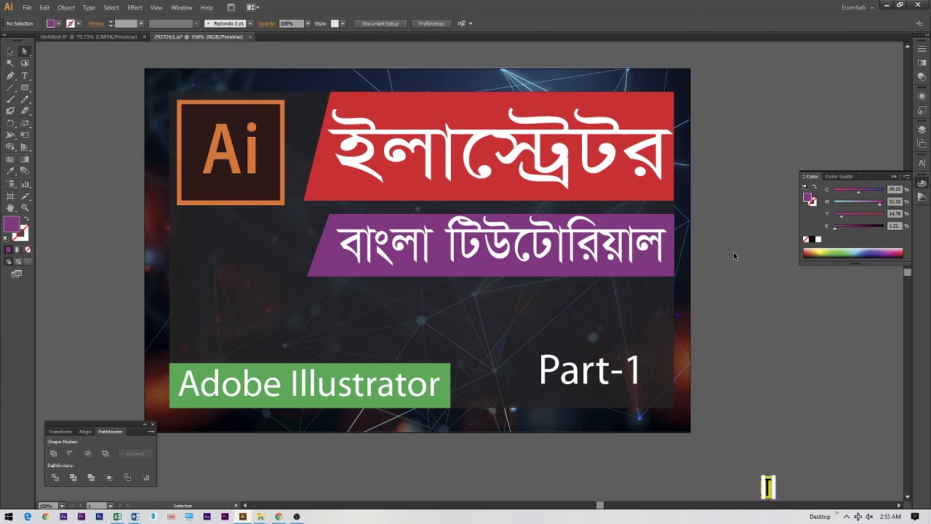
# - Start a Save for Web export and scale the image to 300 percent, clipped to the artboard
pyautogui.hotkey('ctrl', 'alt', 'shift', 's')
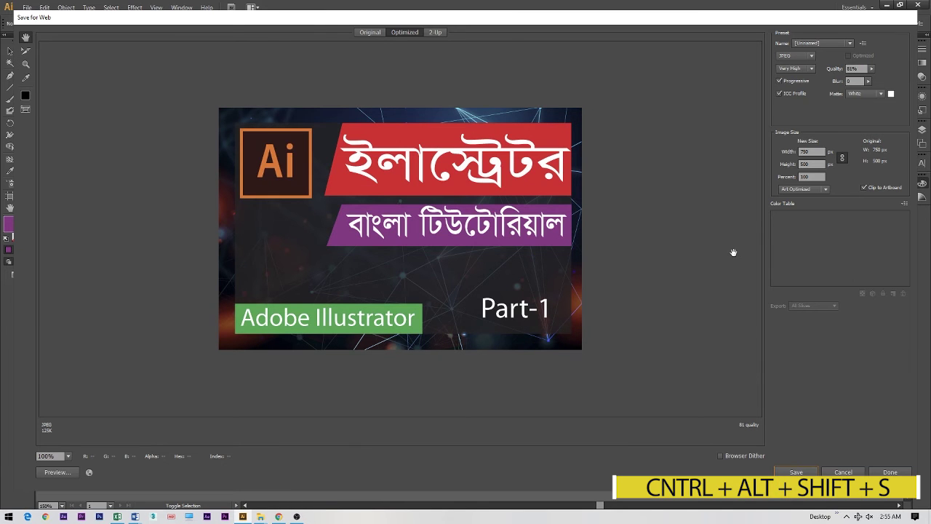
pyautogui.click(812, 176)
pyautogui.doubleClick(807, 176)
pyautogui.write('30')
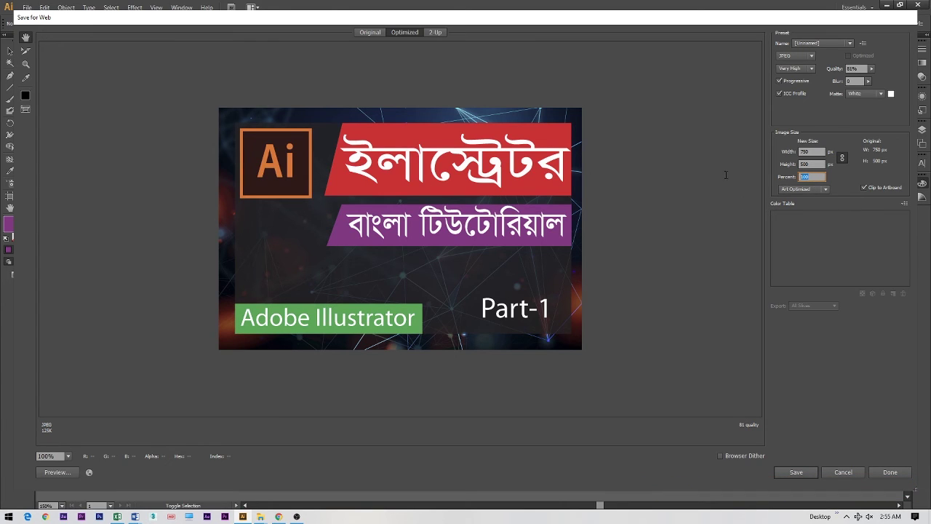
pyautogui.press('Return')
pyautogui.press('Tab')
pyautogui.click(865, 189)
pyautogui.click(864, 189)
pyautogui.click(864, 188)
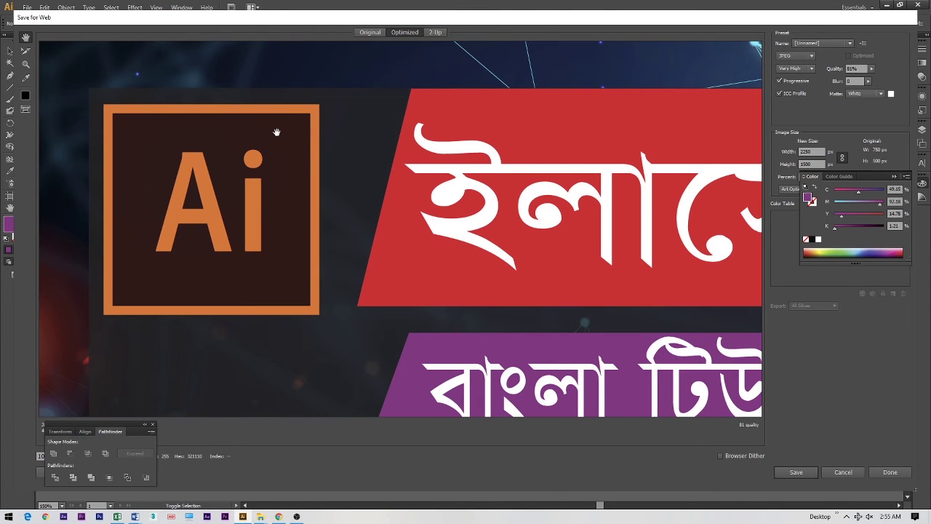
# - Keep JPEG as the export format and raise its quality to 100%
pyautogui.hotkey('ctrl', '-')
pyautogui.hotkey('ctrl', '-')
pyautogui.hotkey('ctrl', '-')
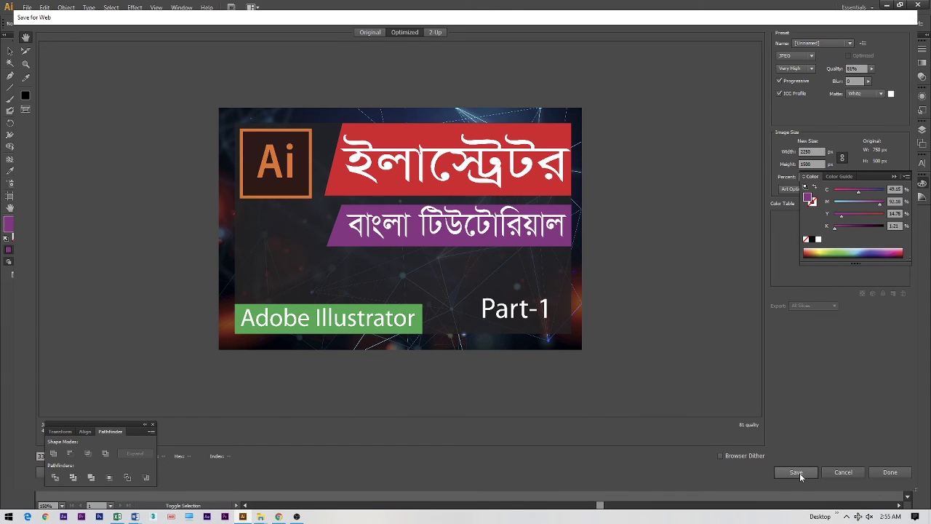
pyautogui.click(811, 56)
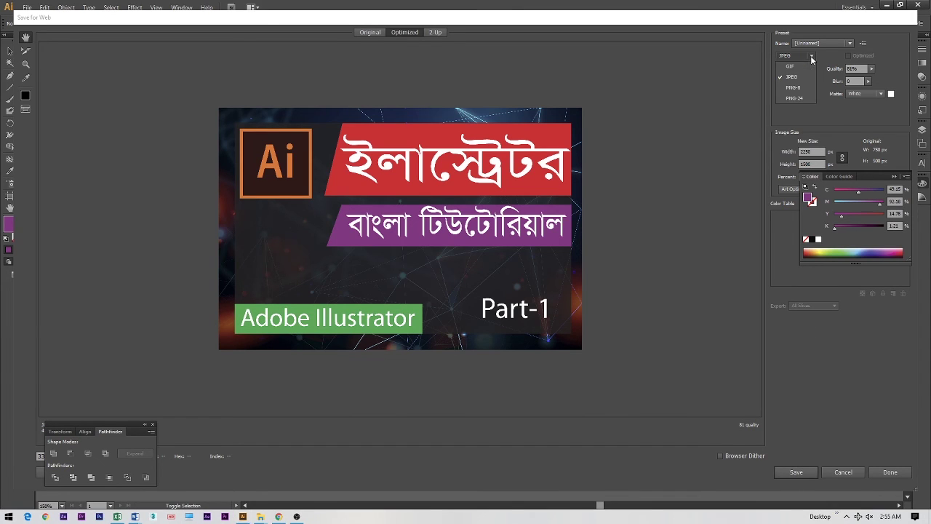
pyautogui.click(800, 77)
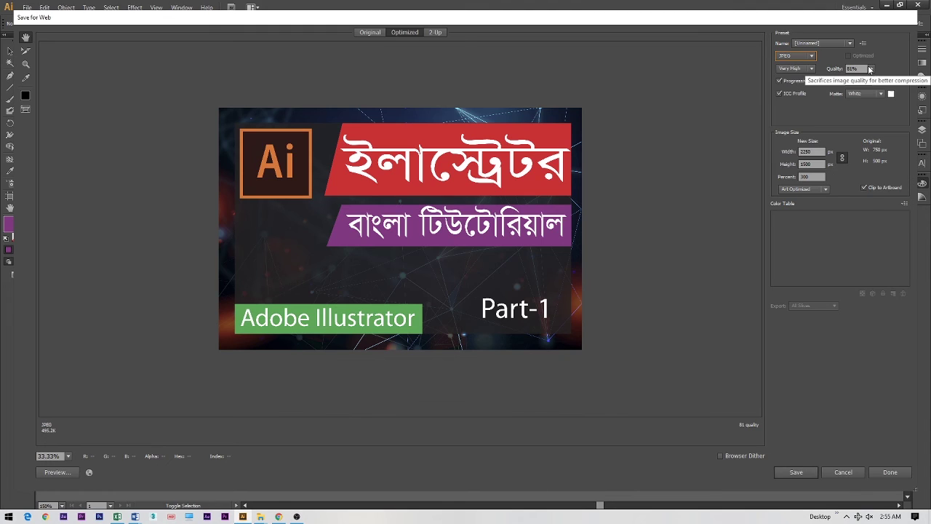
pyautogui.click(870, 68)
pyautogui.moveTo(863, 78); pyautogui.dragTo(887, 78)
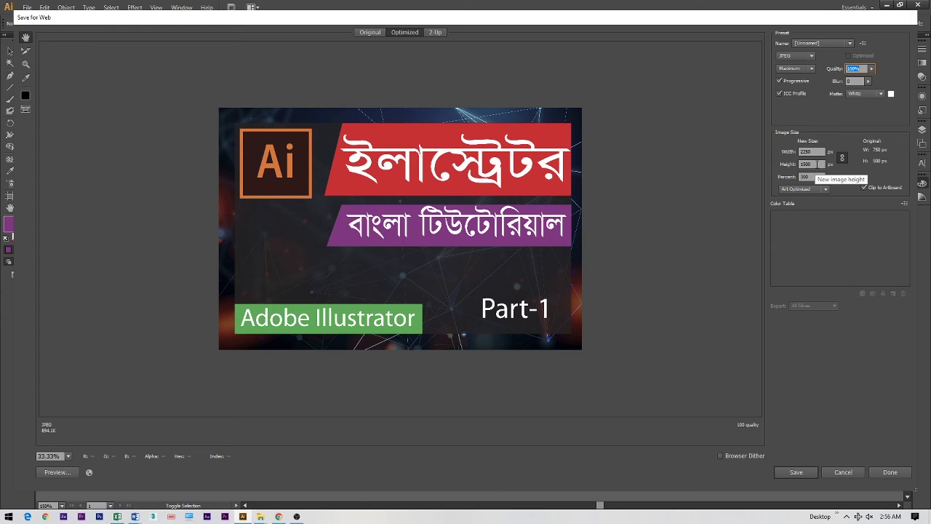
# - Save the optimized image to the Desktop under the name Thumbnail Test 001
pyautogui.click(798, 473)
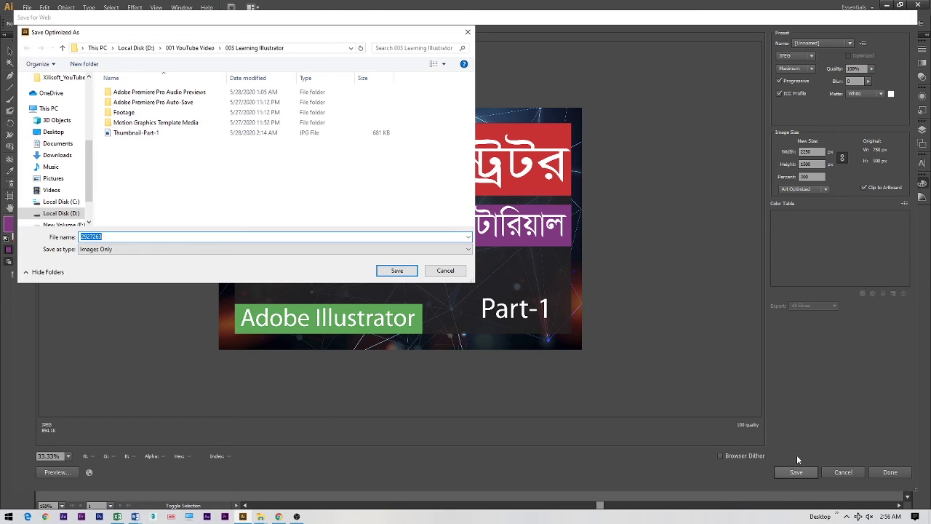
pyautogui.scroll(5, 60, 145)
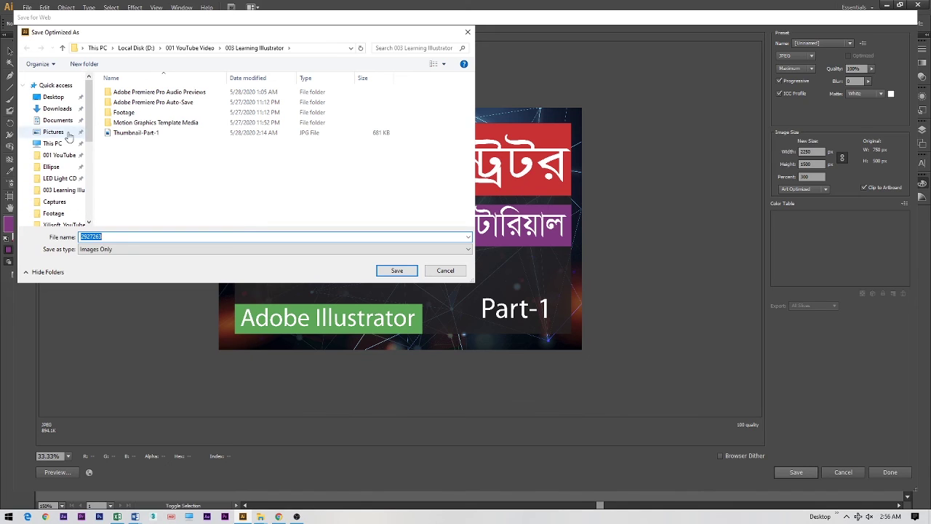
pyautogui.click(58, 96)
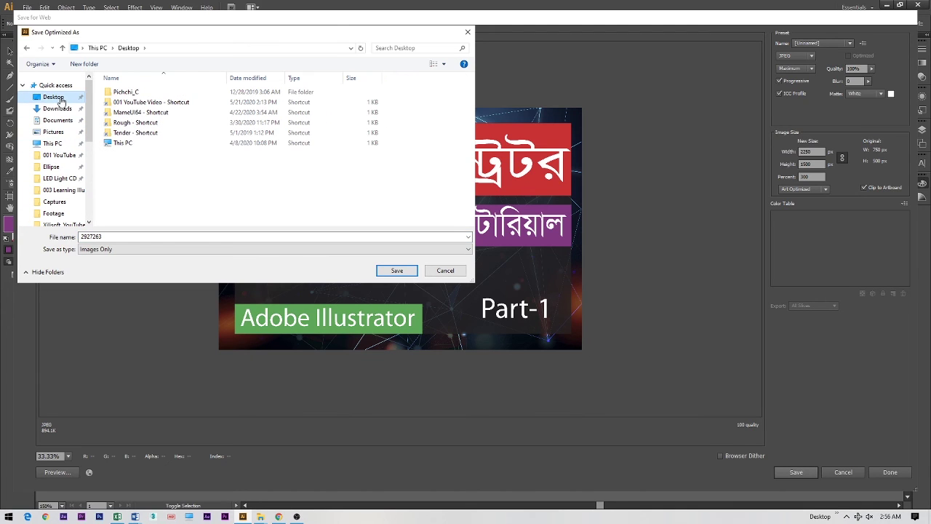
pyautogui.click(97, 238)
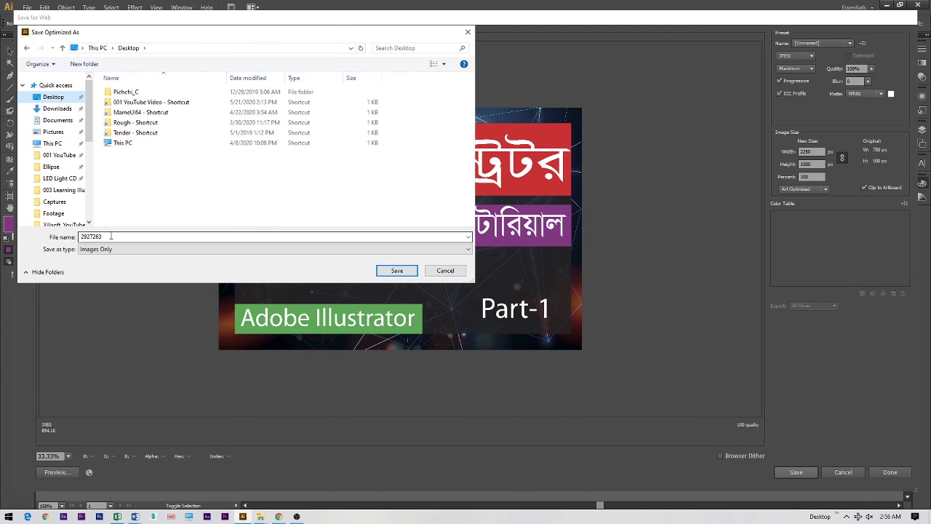
pyautogui.doubleClick(110, 236)
pyautogui.write('Thumbnail Test 001')
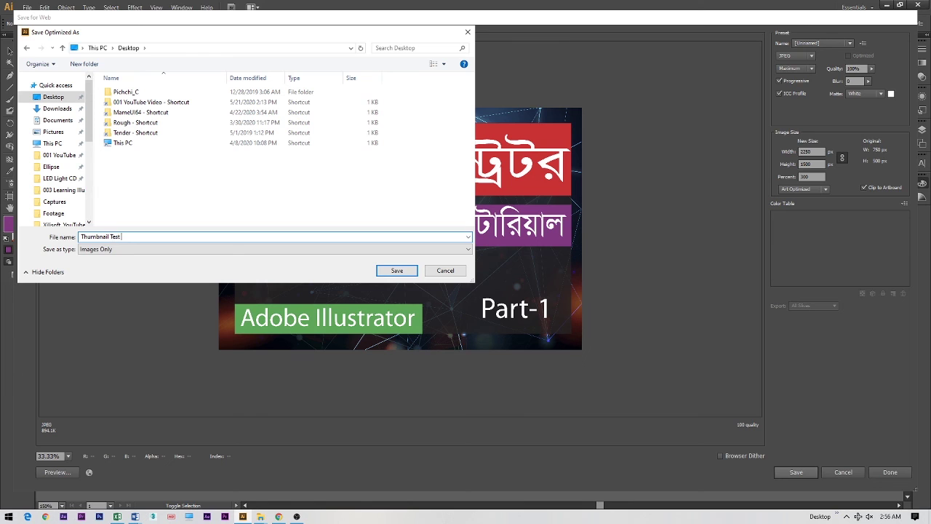
pyautogui.click(53, 97)
pyautogui.click(403, 271)
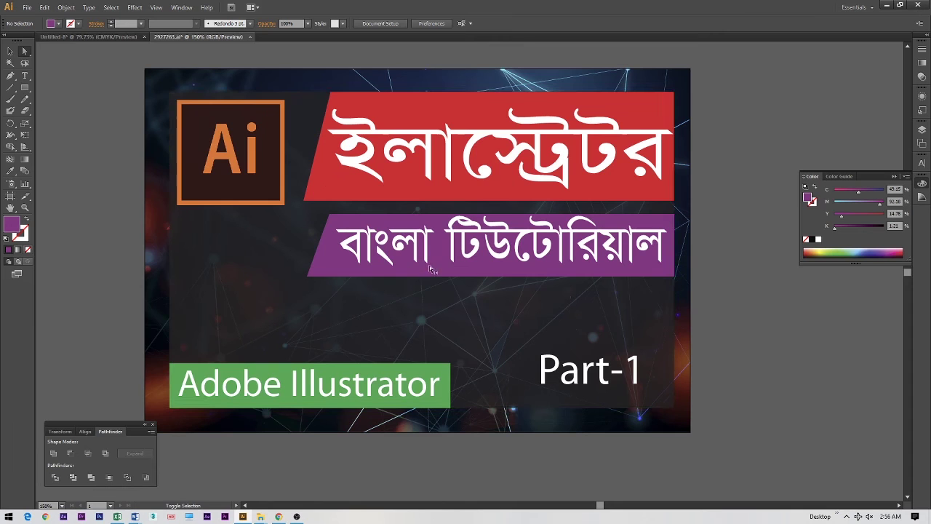
# - Open the exported Thumbnail-Test-001.jpg from the Desktop in the photo viewer and check the finished thumbnail
pyautogui.click(886, 6)
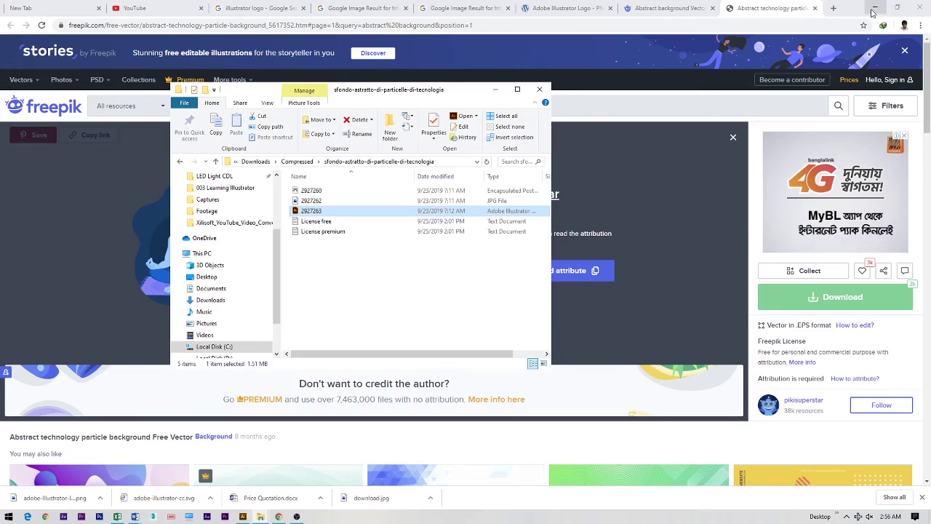
pyautogui.click(876, 6)
pyautogui.click(493, 91)
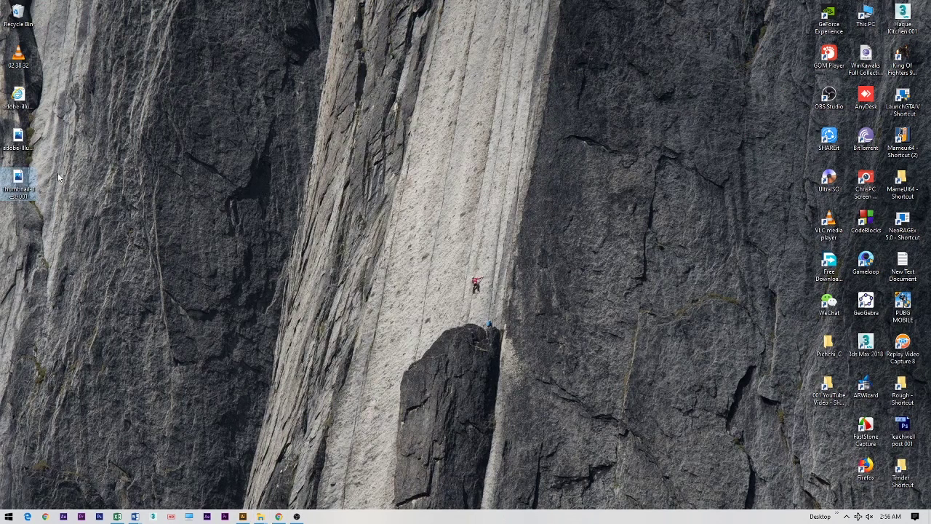
pyautogui.click(21, 181)
pyautogui.doubleClick(22, 178)
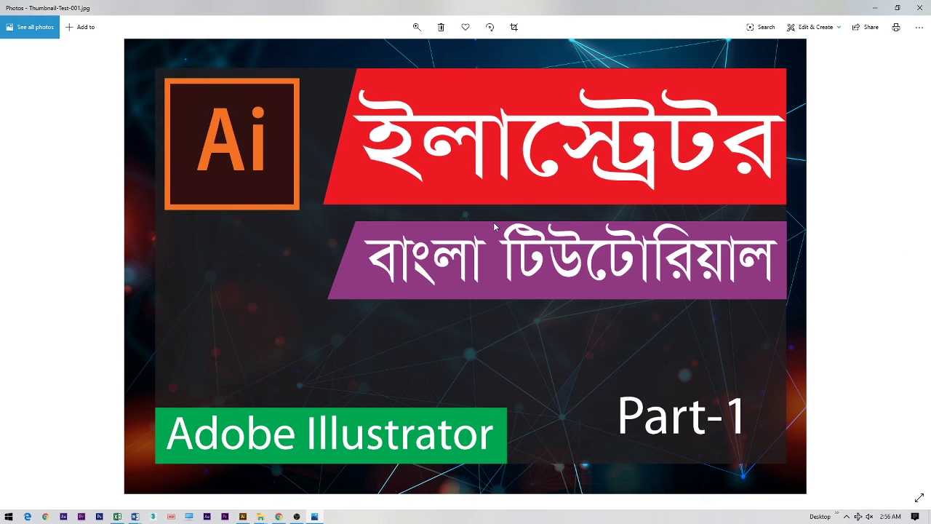
pyautogui.click(875, 7)
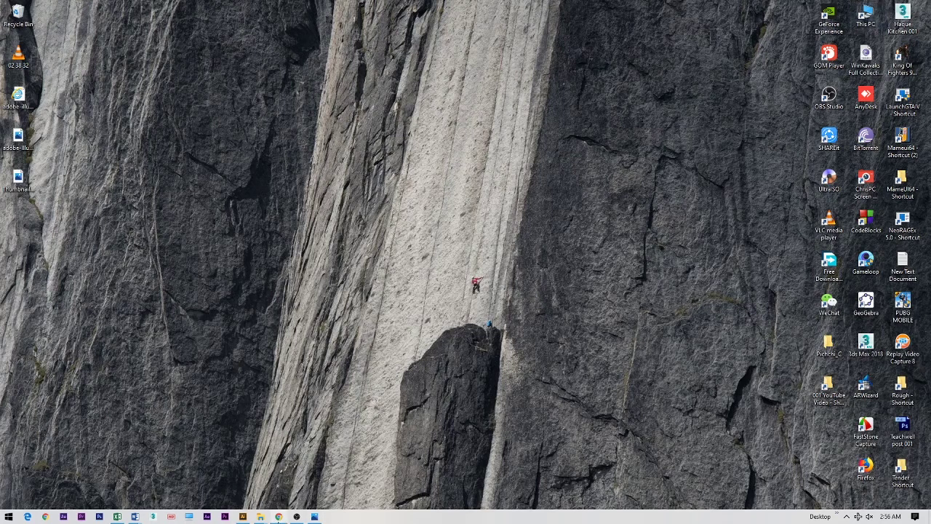
# - Switch to the browser and look through the Freepik results for abstract background vectors
pyautogui.click(279, 517)
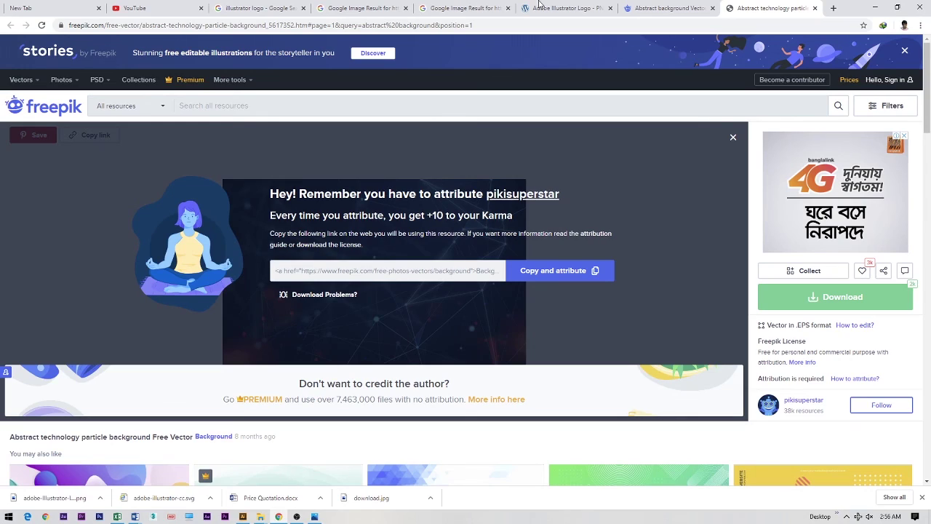
pyautogui.click(670, 6)
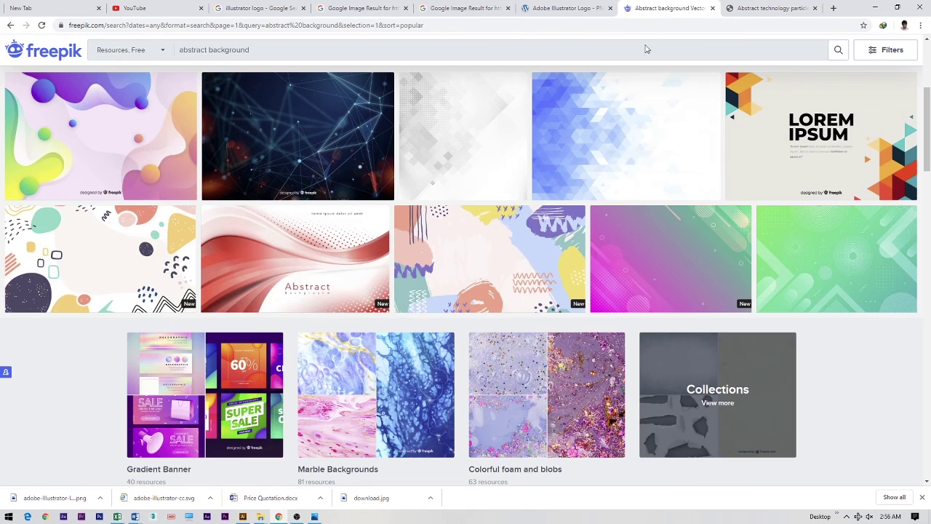
pyautogui.scroll(-3, 330, 219)
pyautogui.scroll(-10, 330, 219)
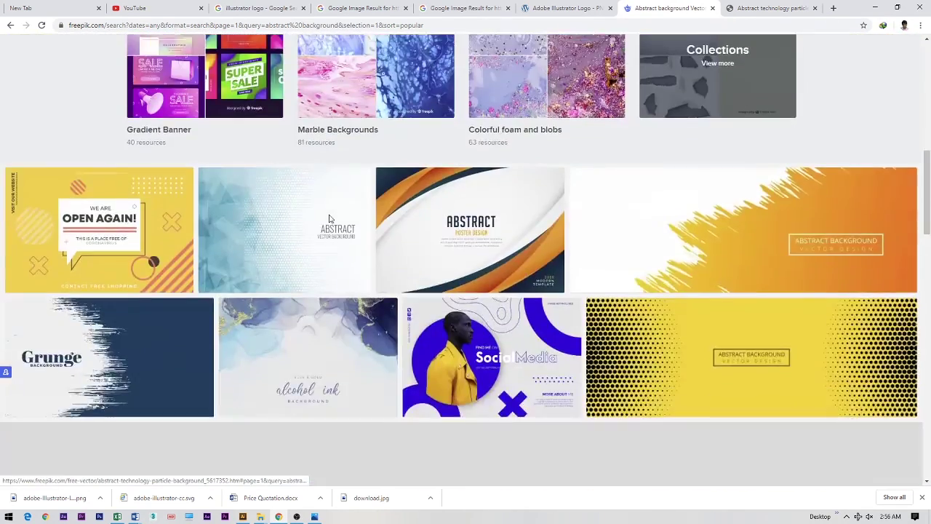
pyautogui.scroll(-8, 329, 219)
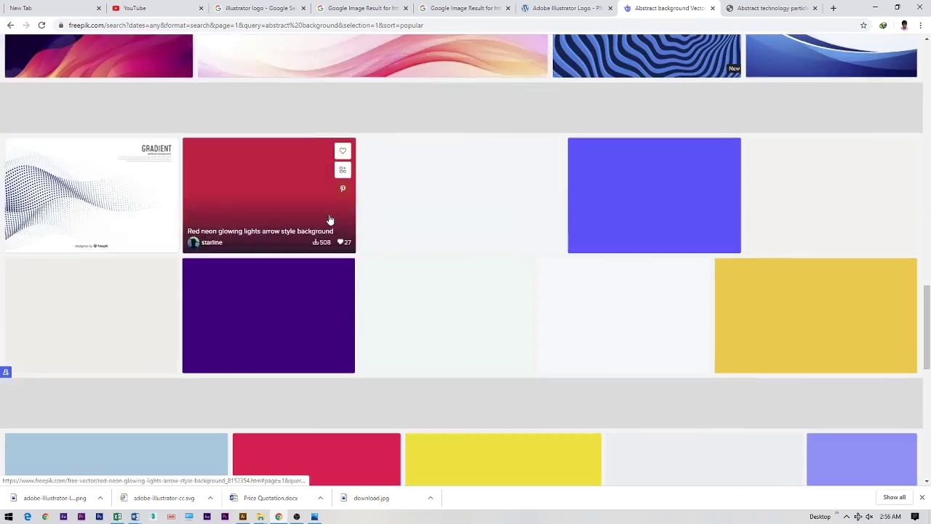
pyautogui.scroll(-3, 330, 219)
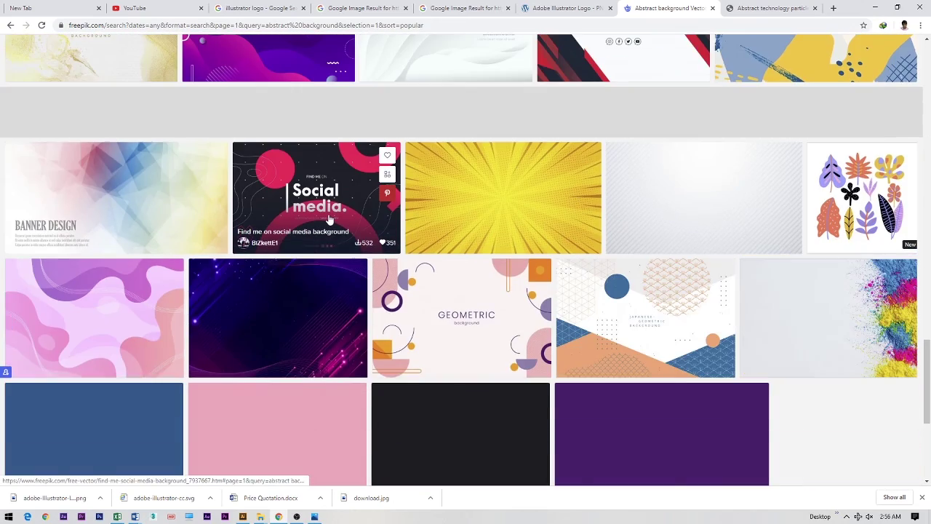
pyautogui.scroll(6, 677, 74)
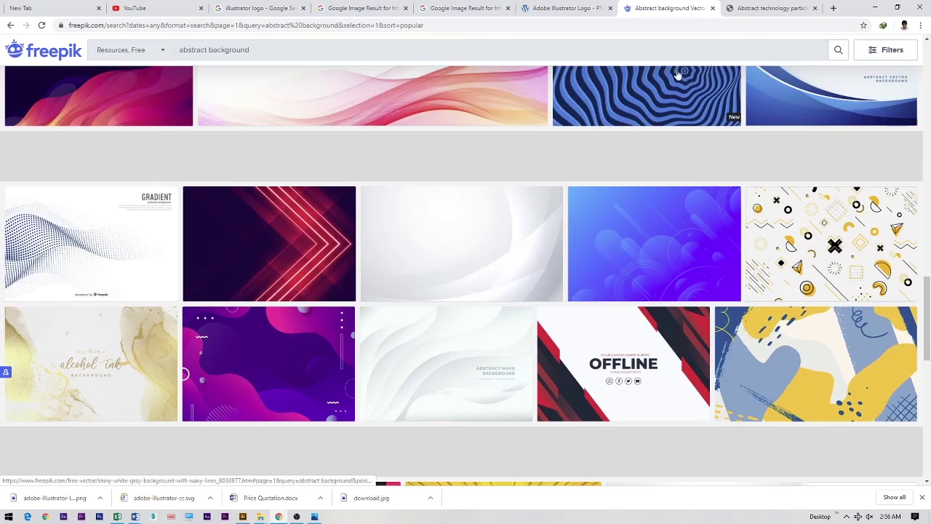
pyautogui.scroll(8, 426, 276)
pyautogui.click(873, 9)
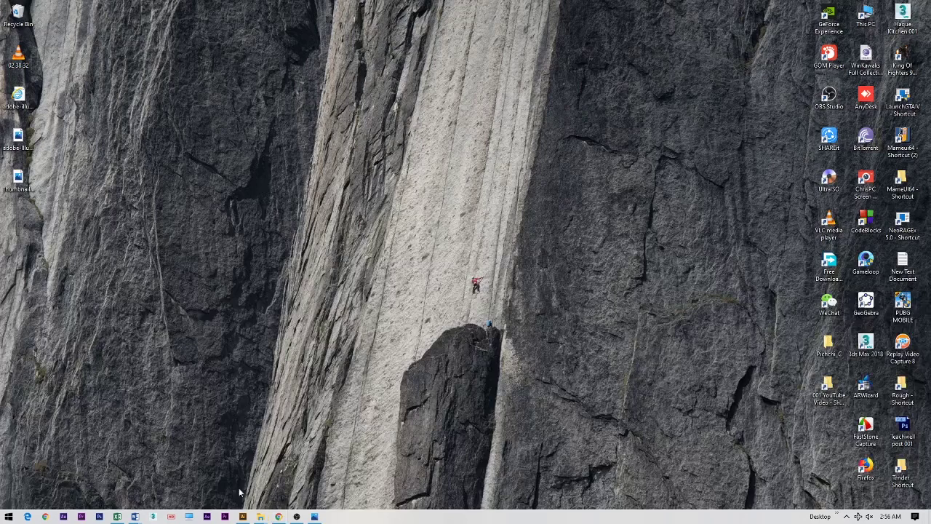
# - Return to Illustrator and examine the background's left edge up close and the whole thumbnail centred in view
pyautogui.click(243, 516)
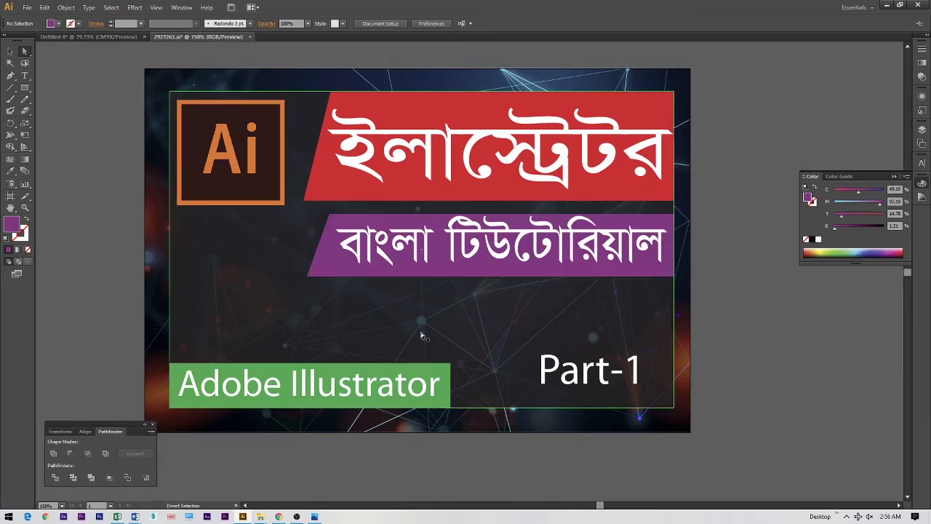
pyautogui.click(156, 256)
pyautogui.press('z')
pyautogui.moveTo(81, 258); pyautogui.dragTo(200, 343)
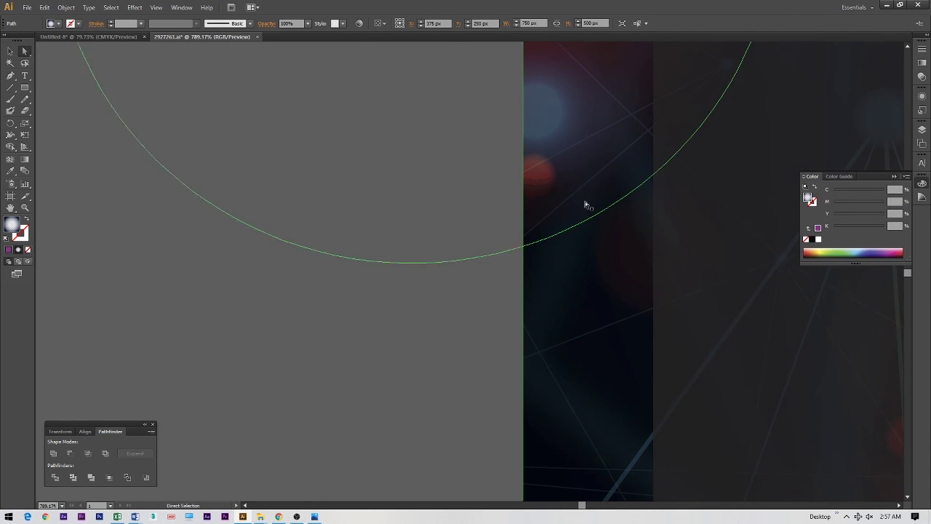
pyautogui.click(25, 52)
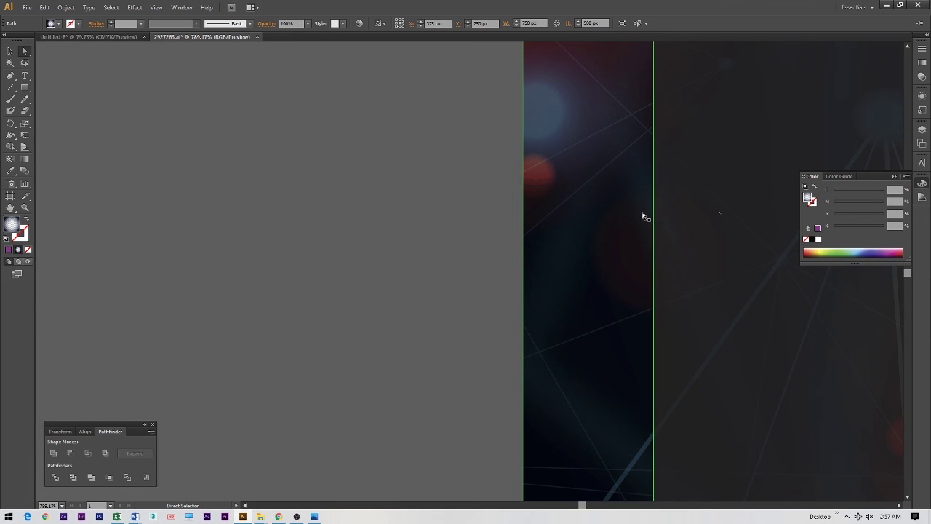
pyautogui.hotkey('ctrl', '-')
pyautogui.hotkey('ctrl', '-')
pyautogui.hotkey('ctrl', '-')
pyautogui.hotkey('ctrl', '-')
pyautogui.hotkey('ctrl', '-')
pyautogui.hotkey('ctrl', '-')
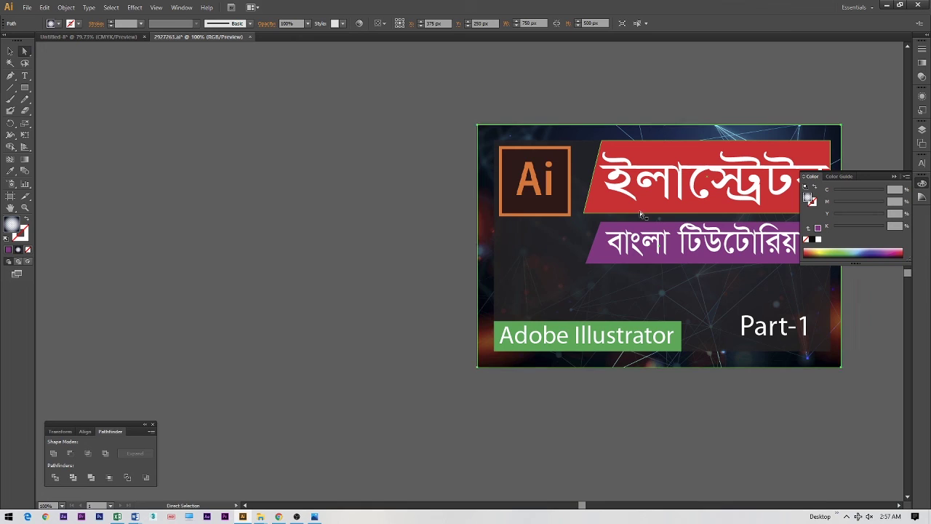
pyautogui.moveTo(690, 192); pyautogui.dragTo(480, 189)
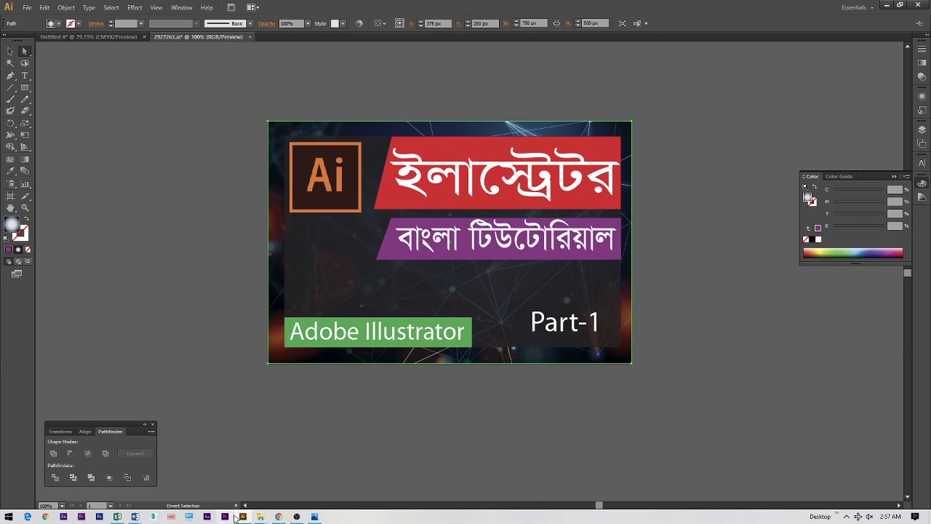
pyautogui.click(314, 516)
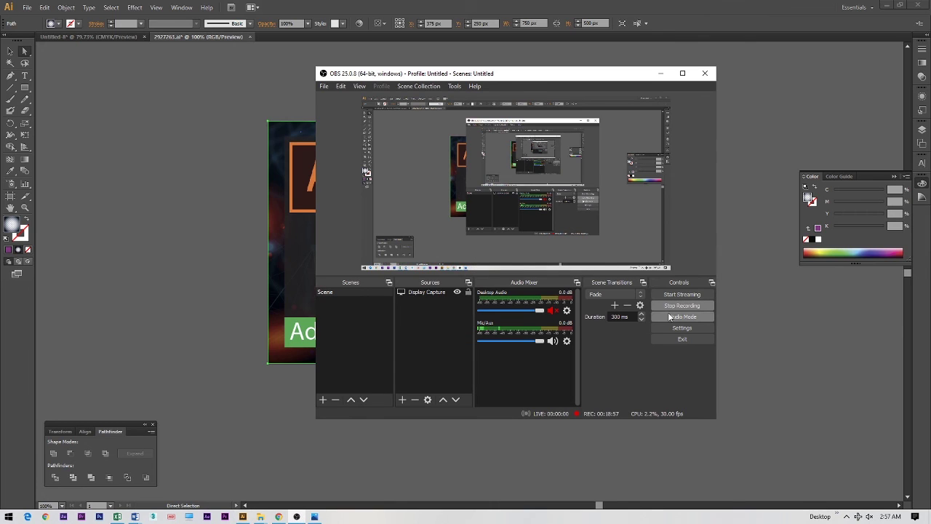
pyautogui.click(694, 305)
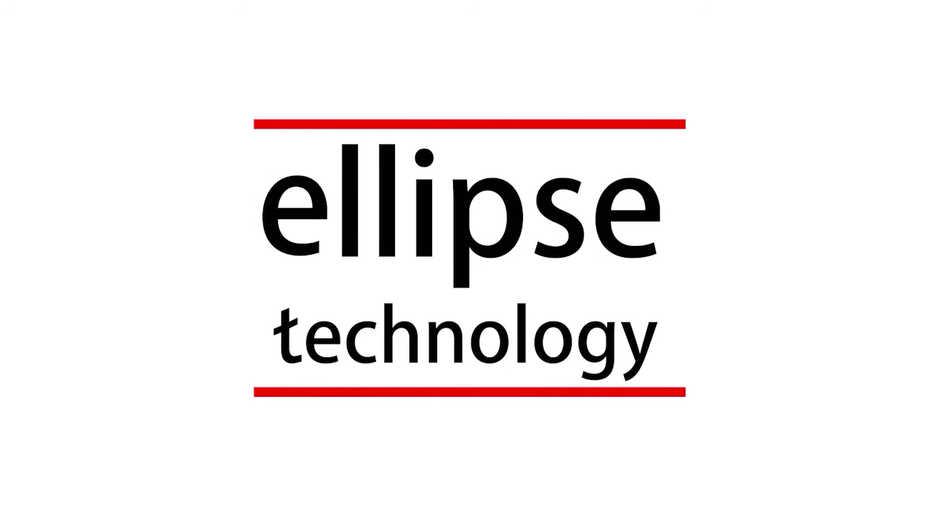